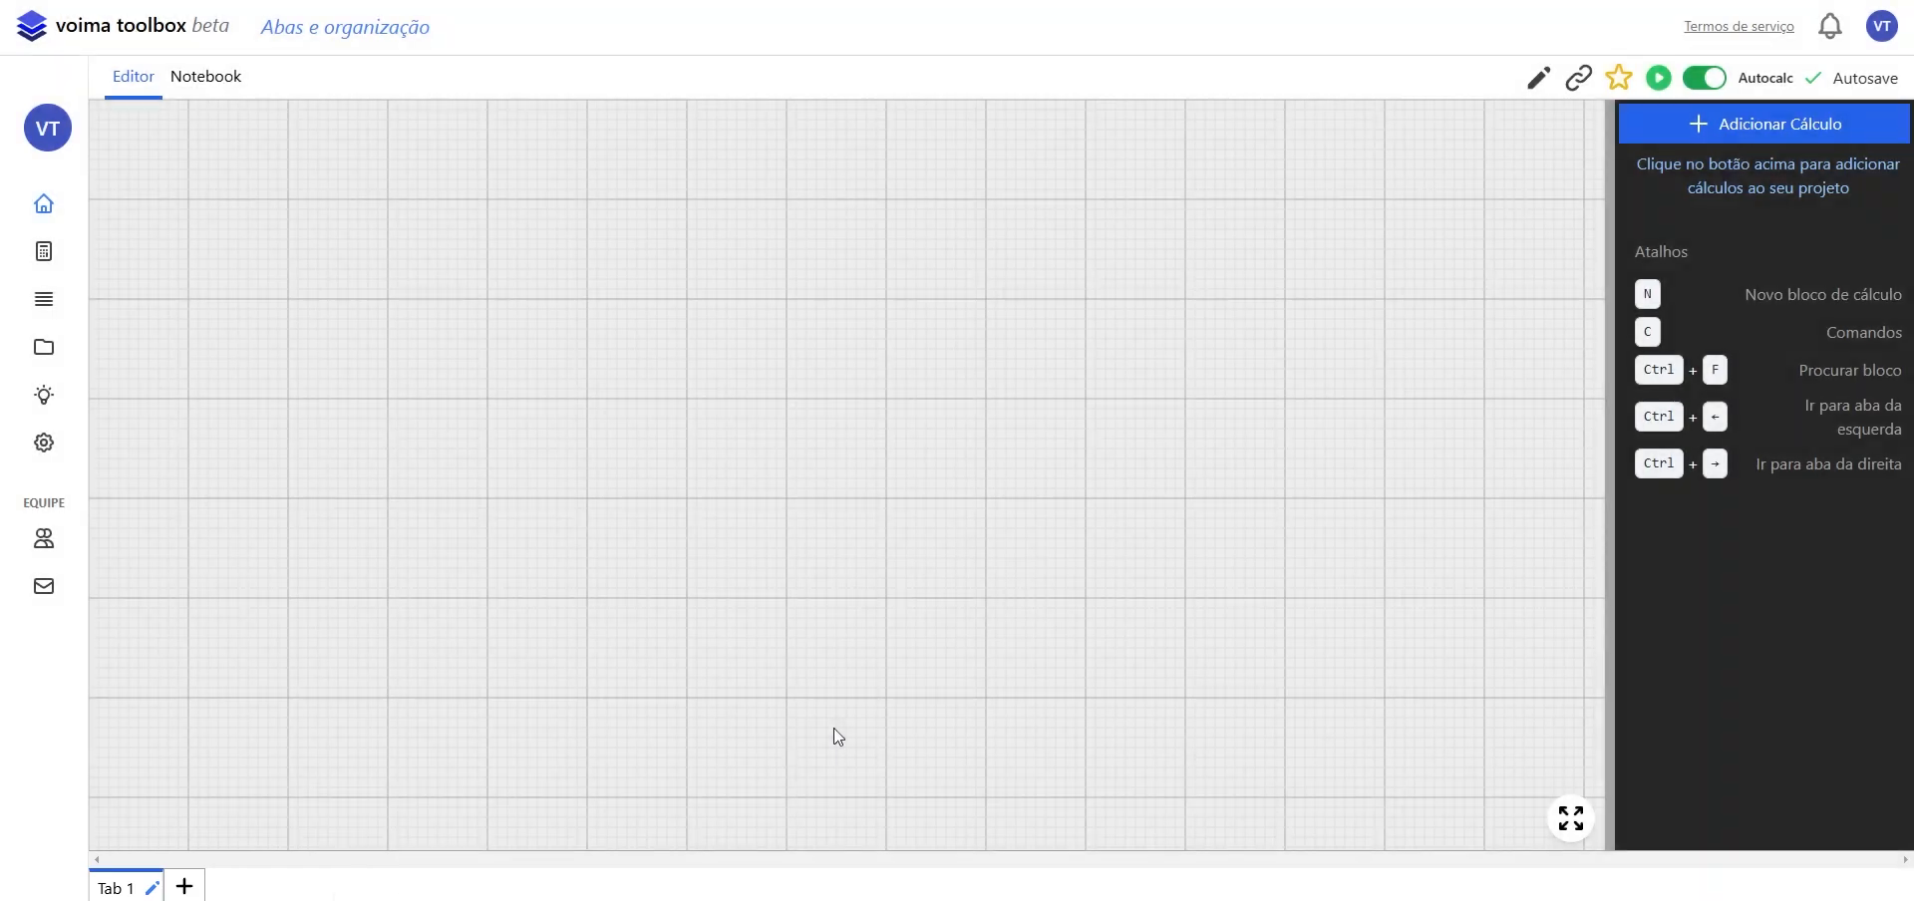
- Rename the first tab as "Cálculos da calha Parshall"
click(156, 888)
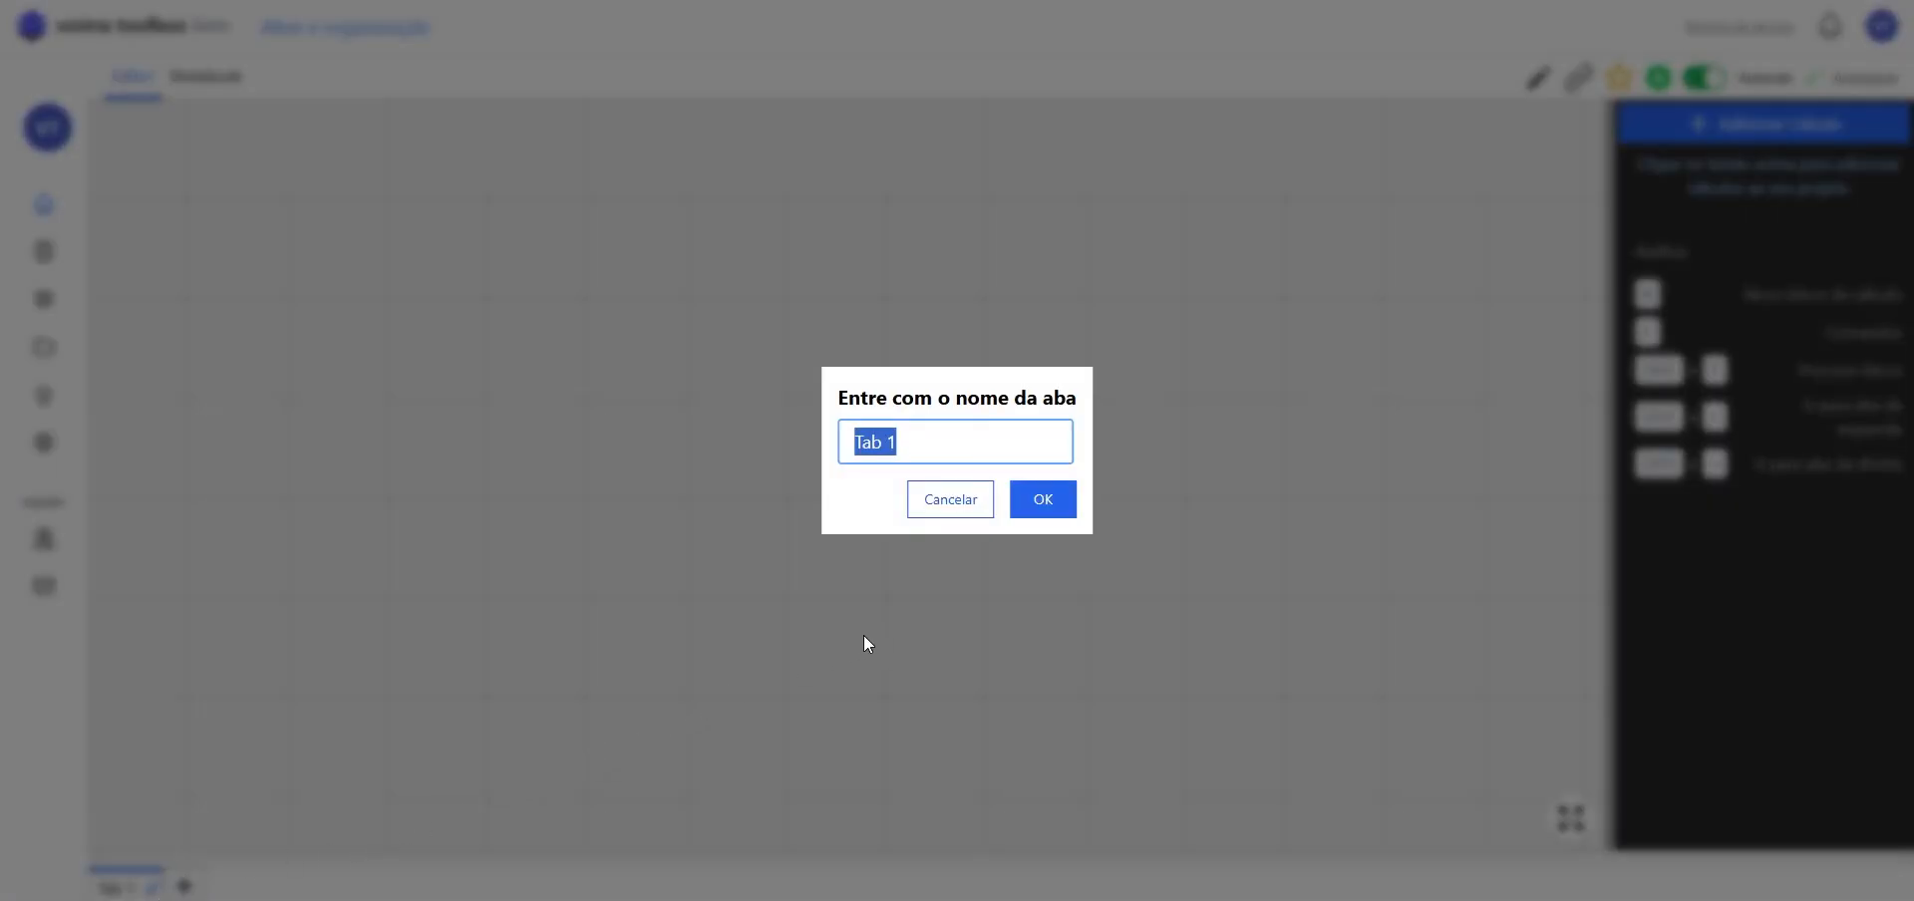
text(Cálculos da )
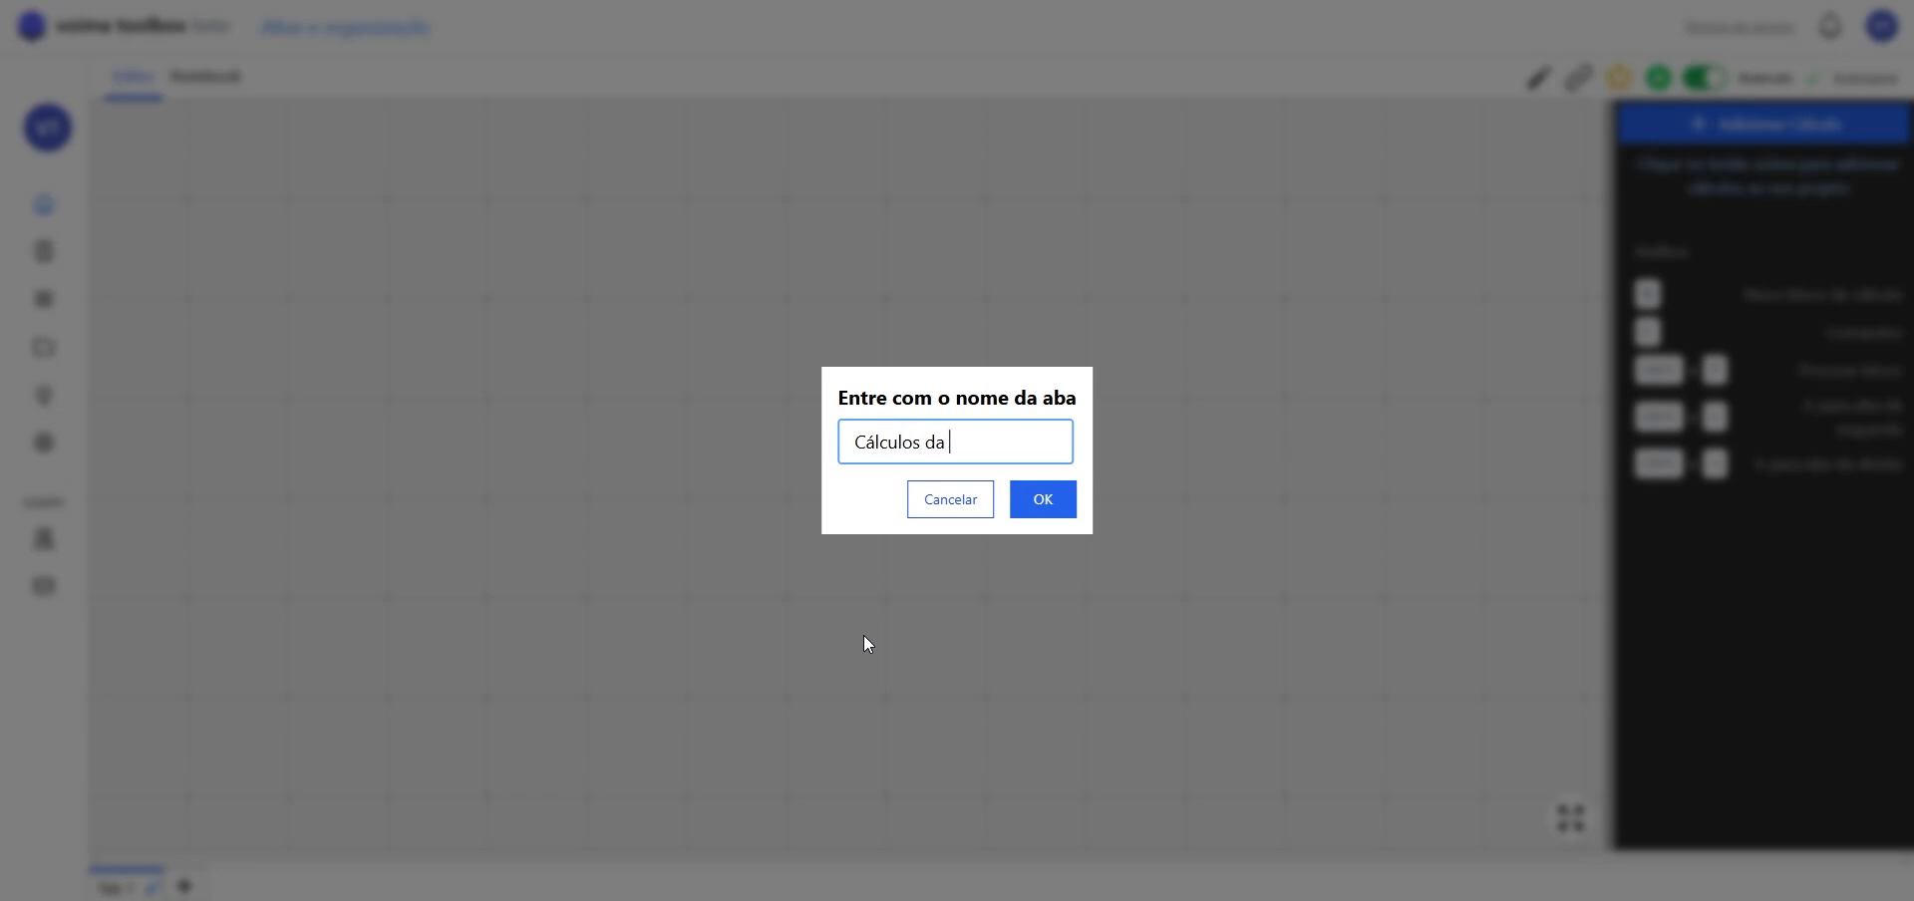
text(calha Parshall)
click(1039, 513)
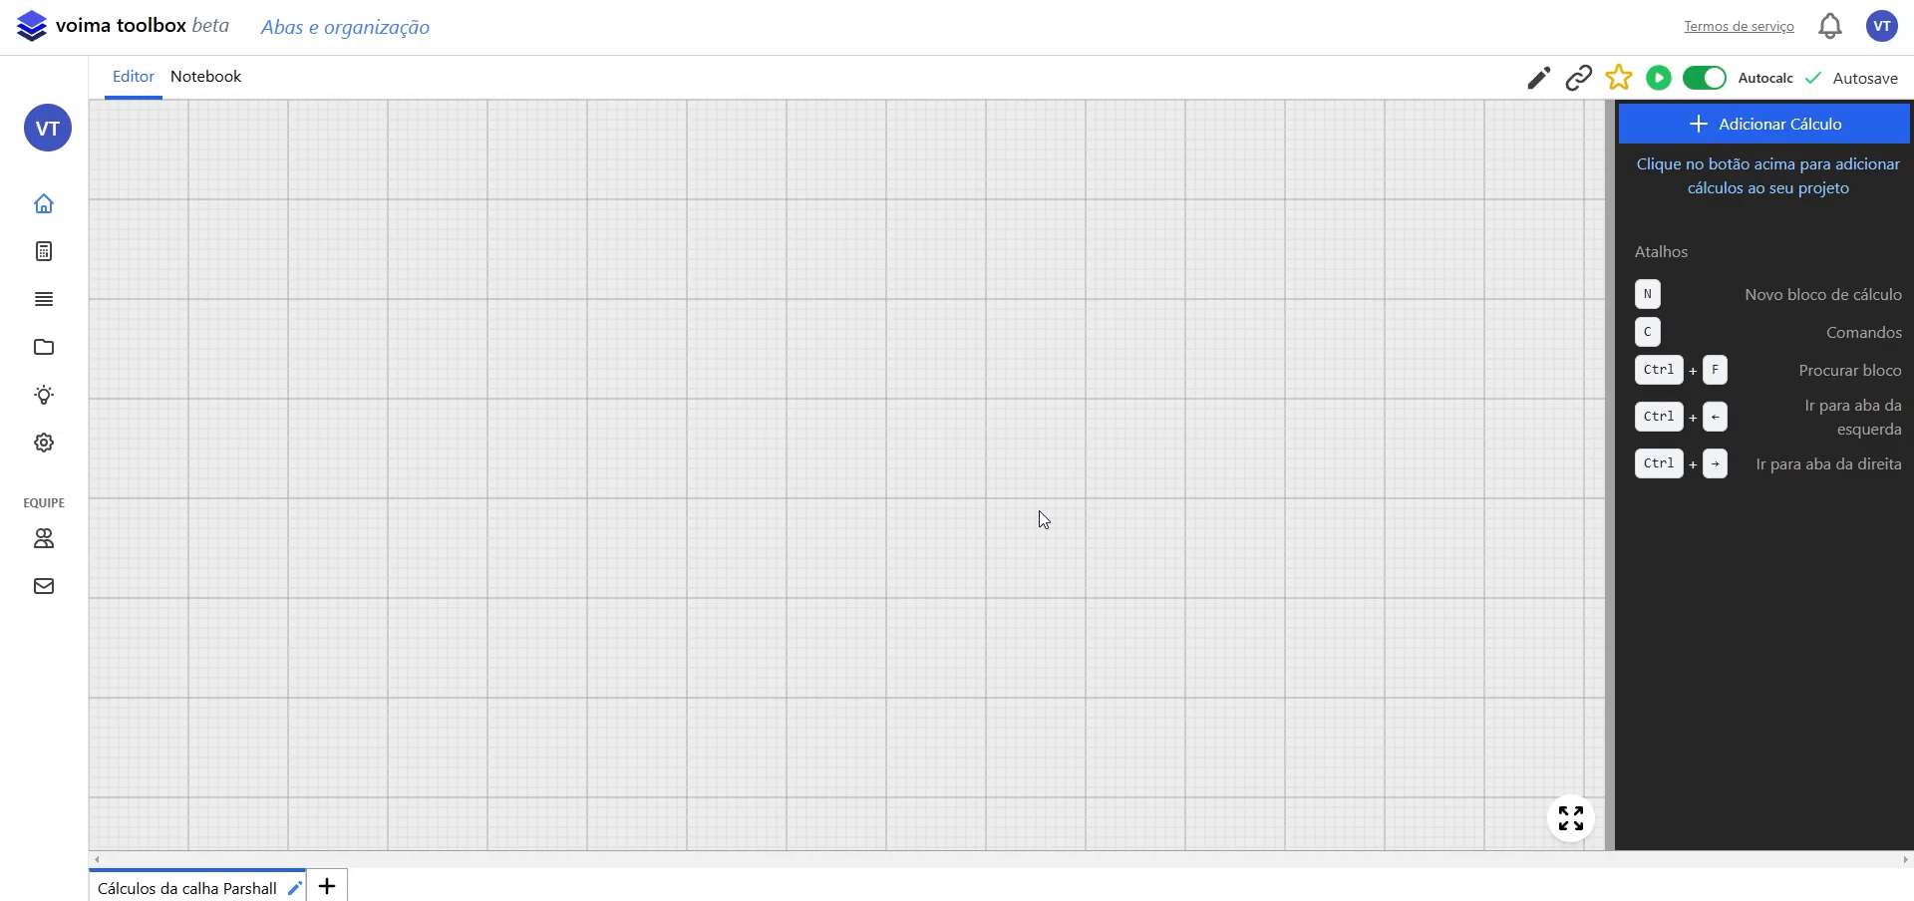
- Add a Calha Parshall calculation block and place it near the middle of the canvas
text(n)
text(calha)
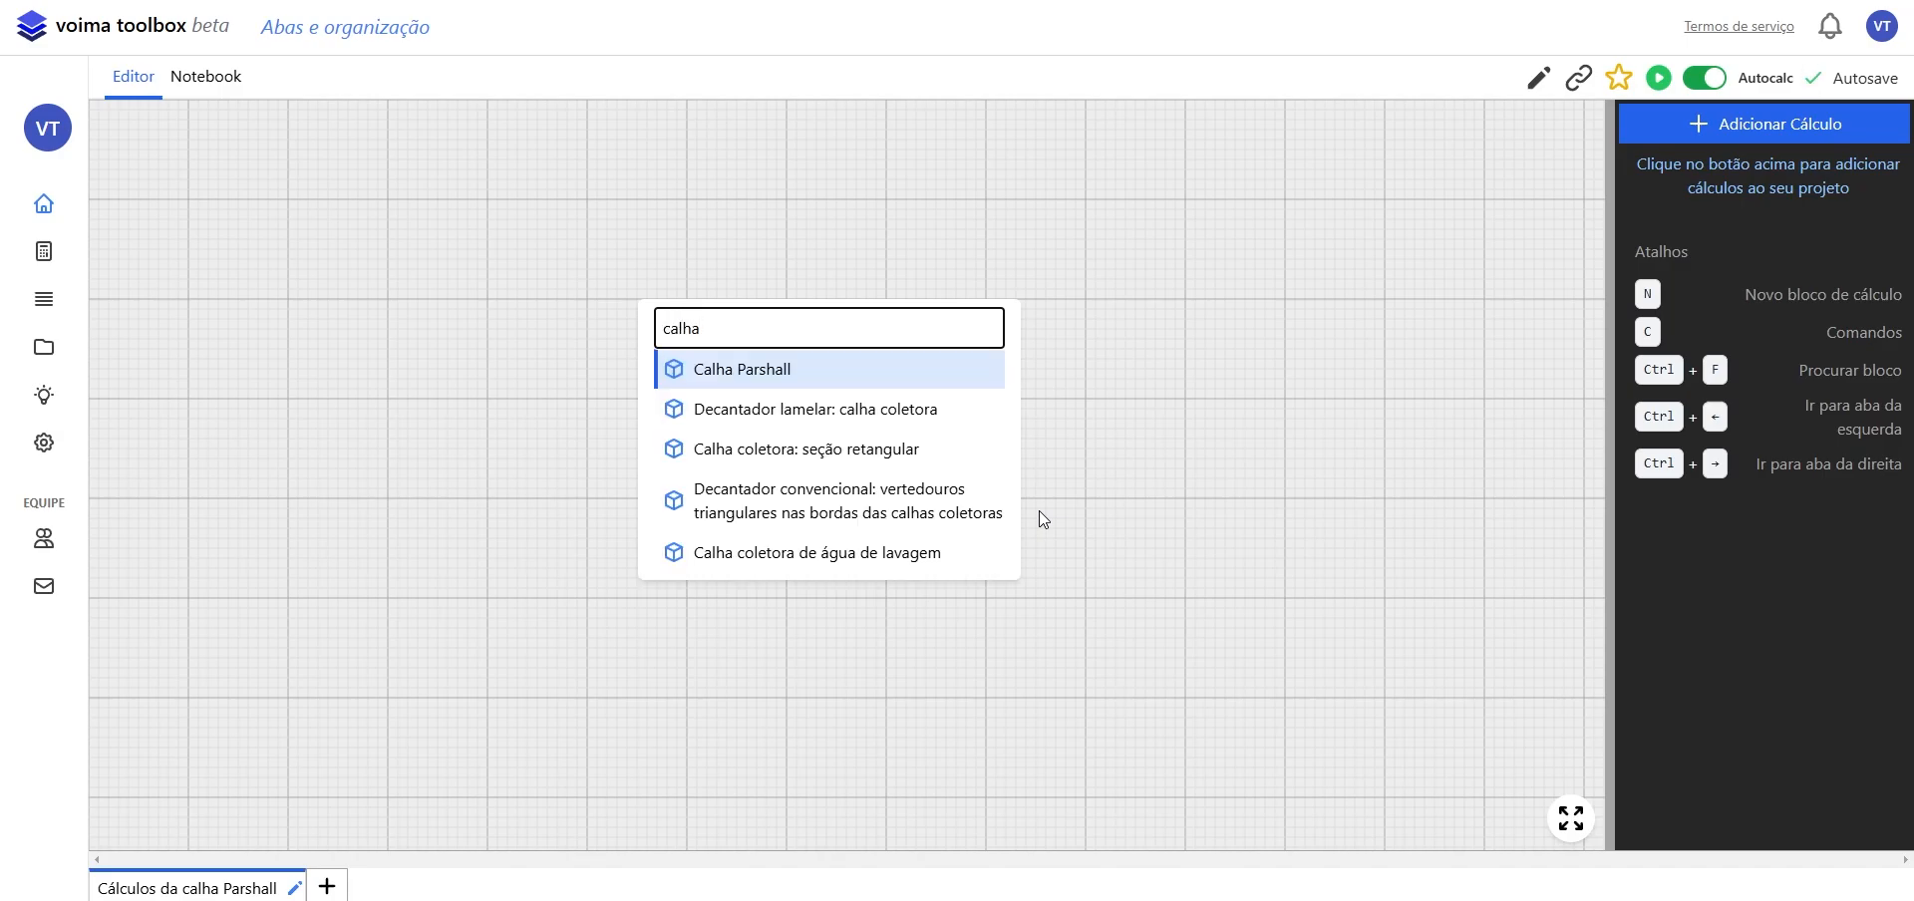
key(Return)
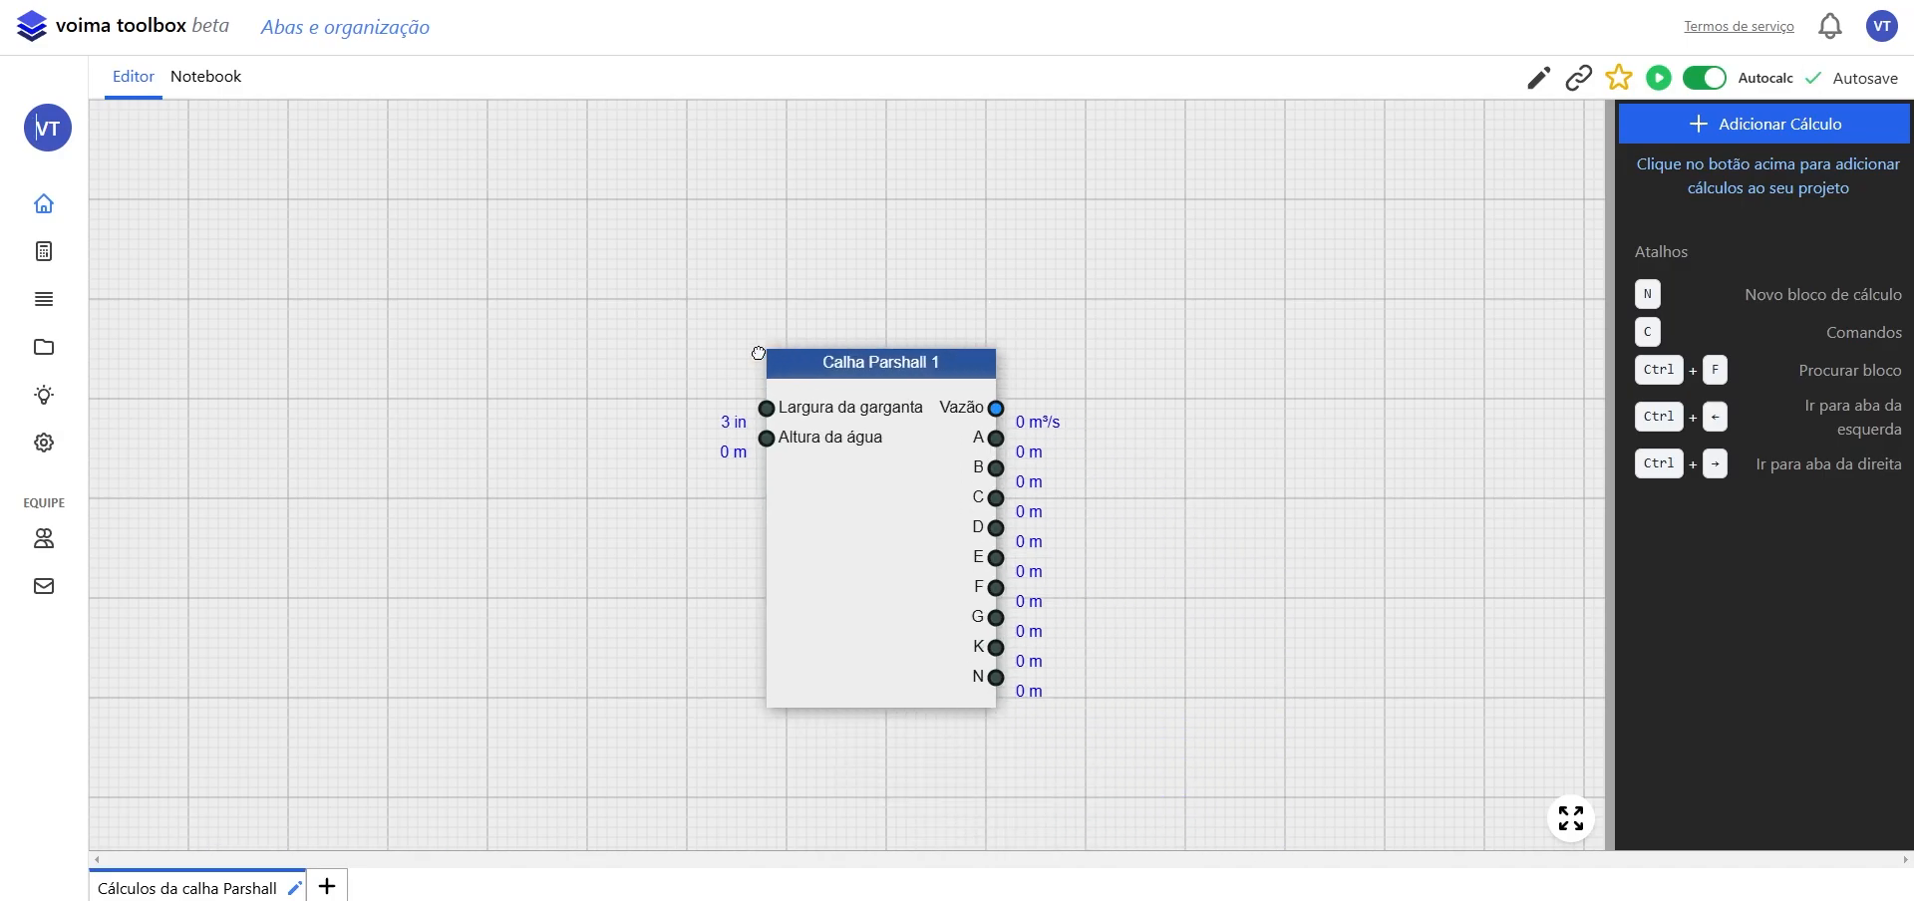
click(678, 326)
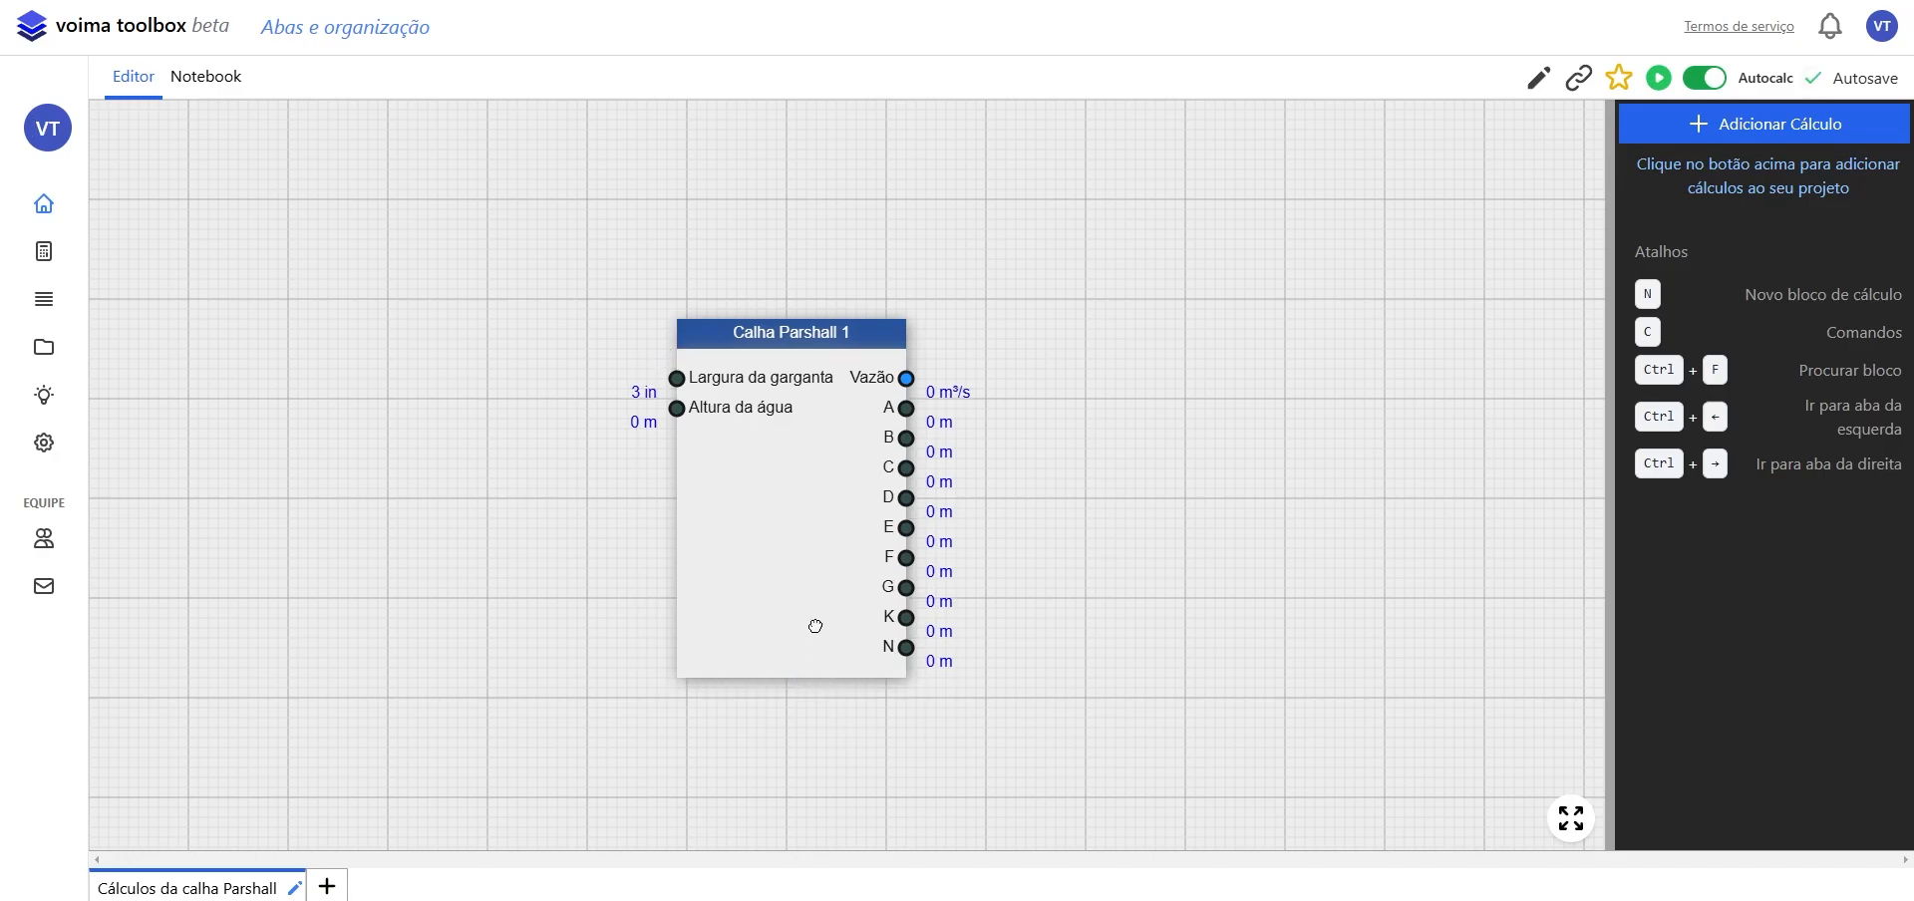
- Set the Calha Parshall block's calculation method to Altura da água
click(803, 526)
click(1733, 414)
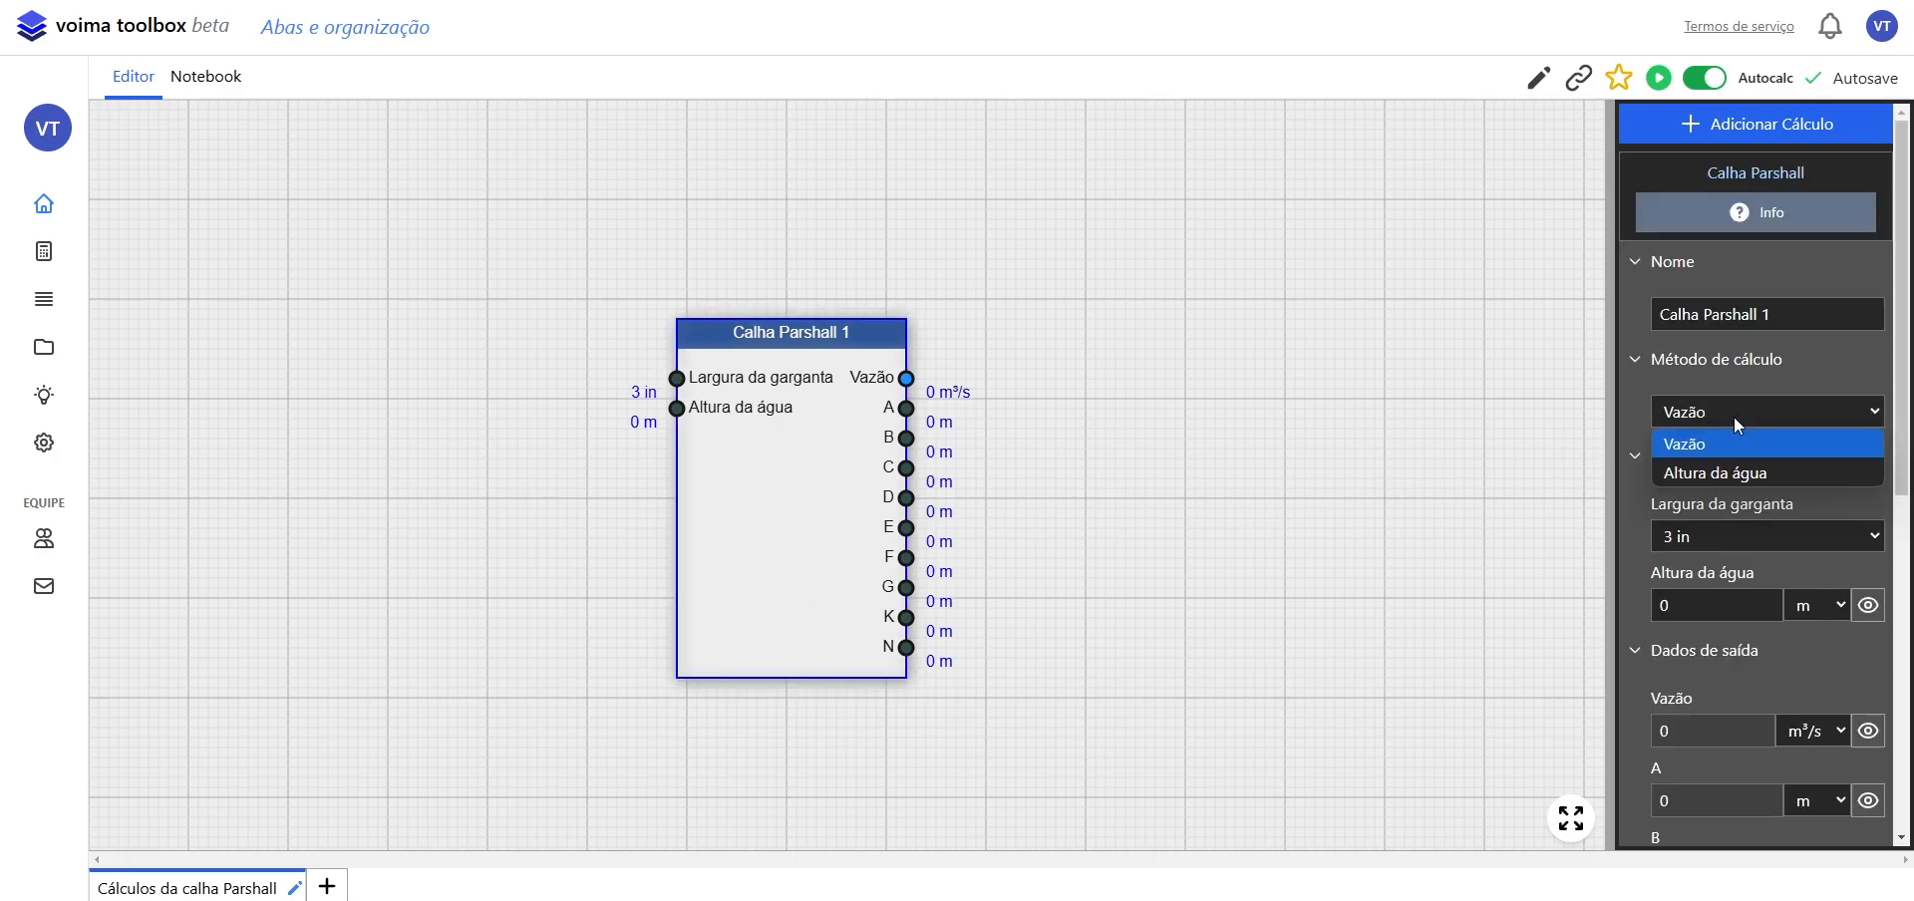
click(1715, 469)
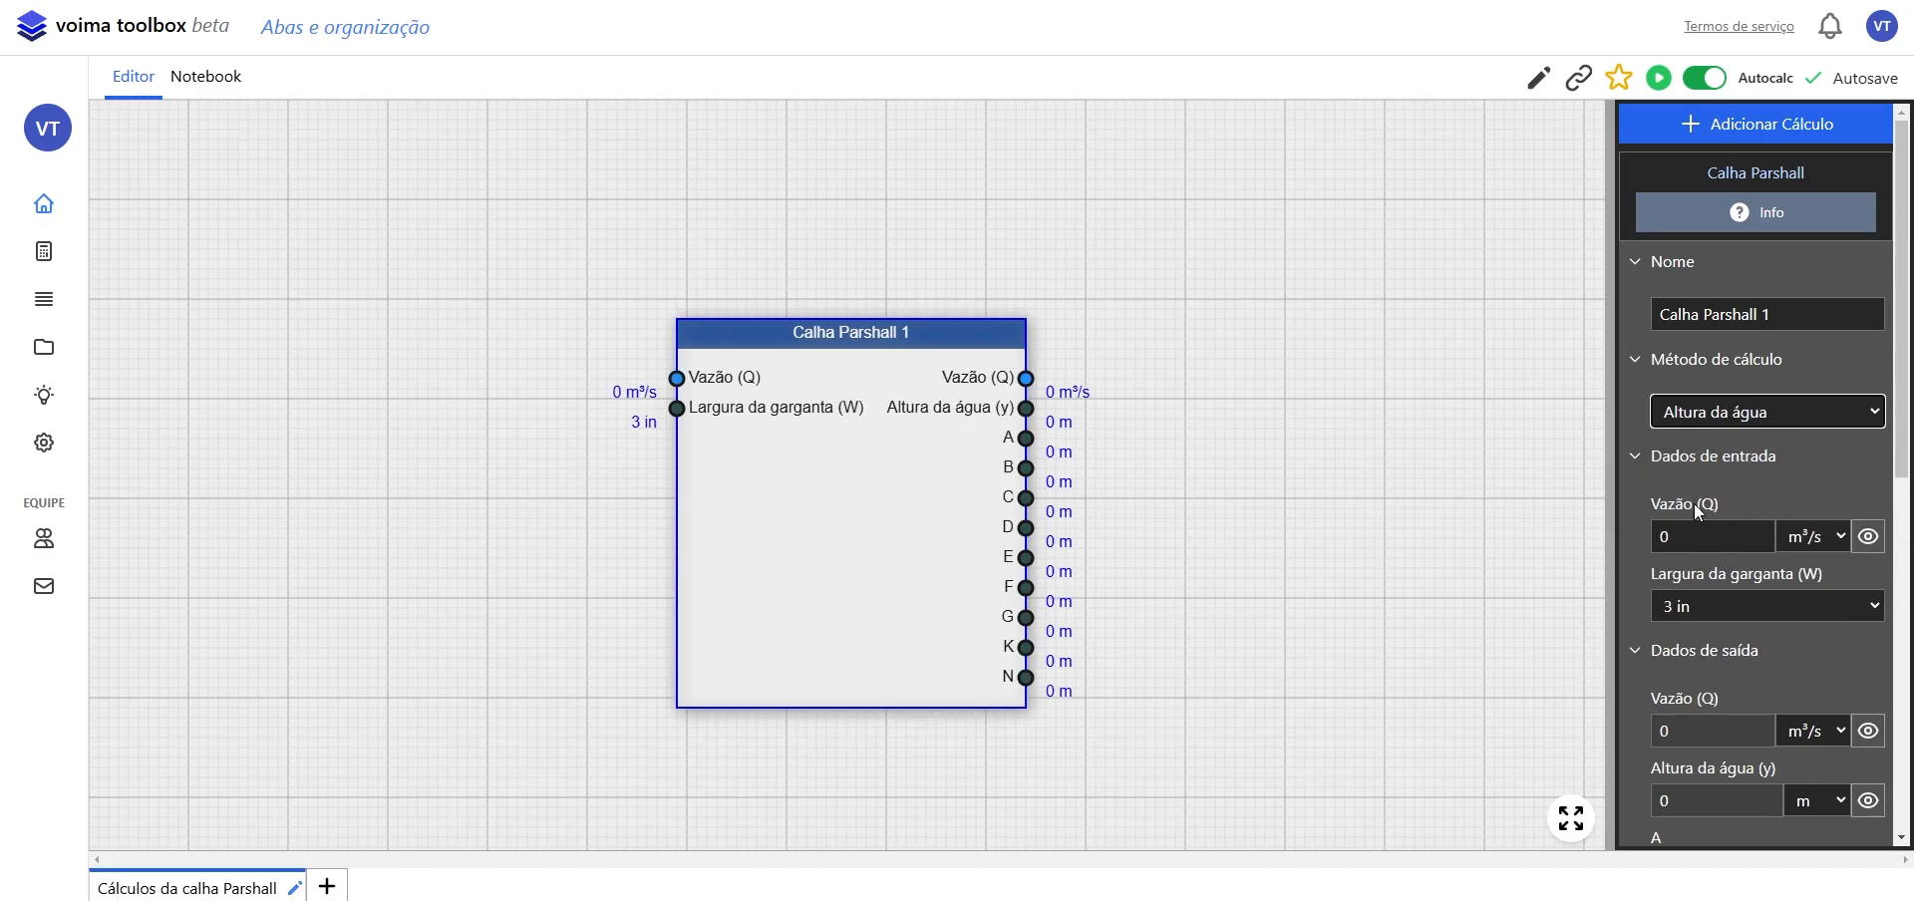
- Set the Calha Parshall block's input flow to 5 L/s and its output flow unit to L/s
key(Tab)
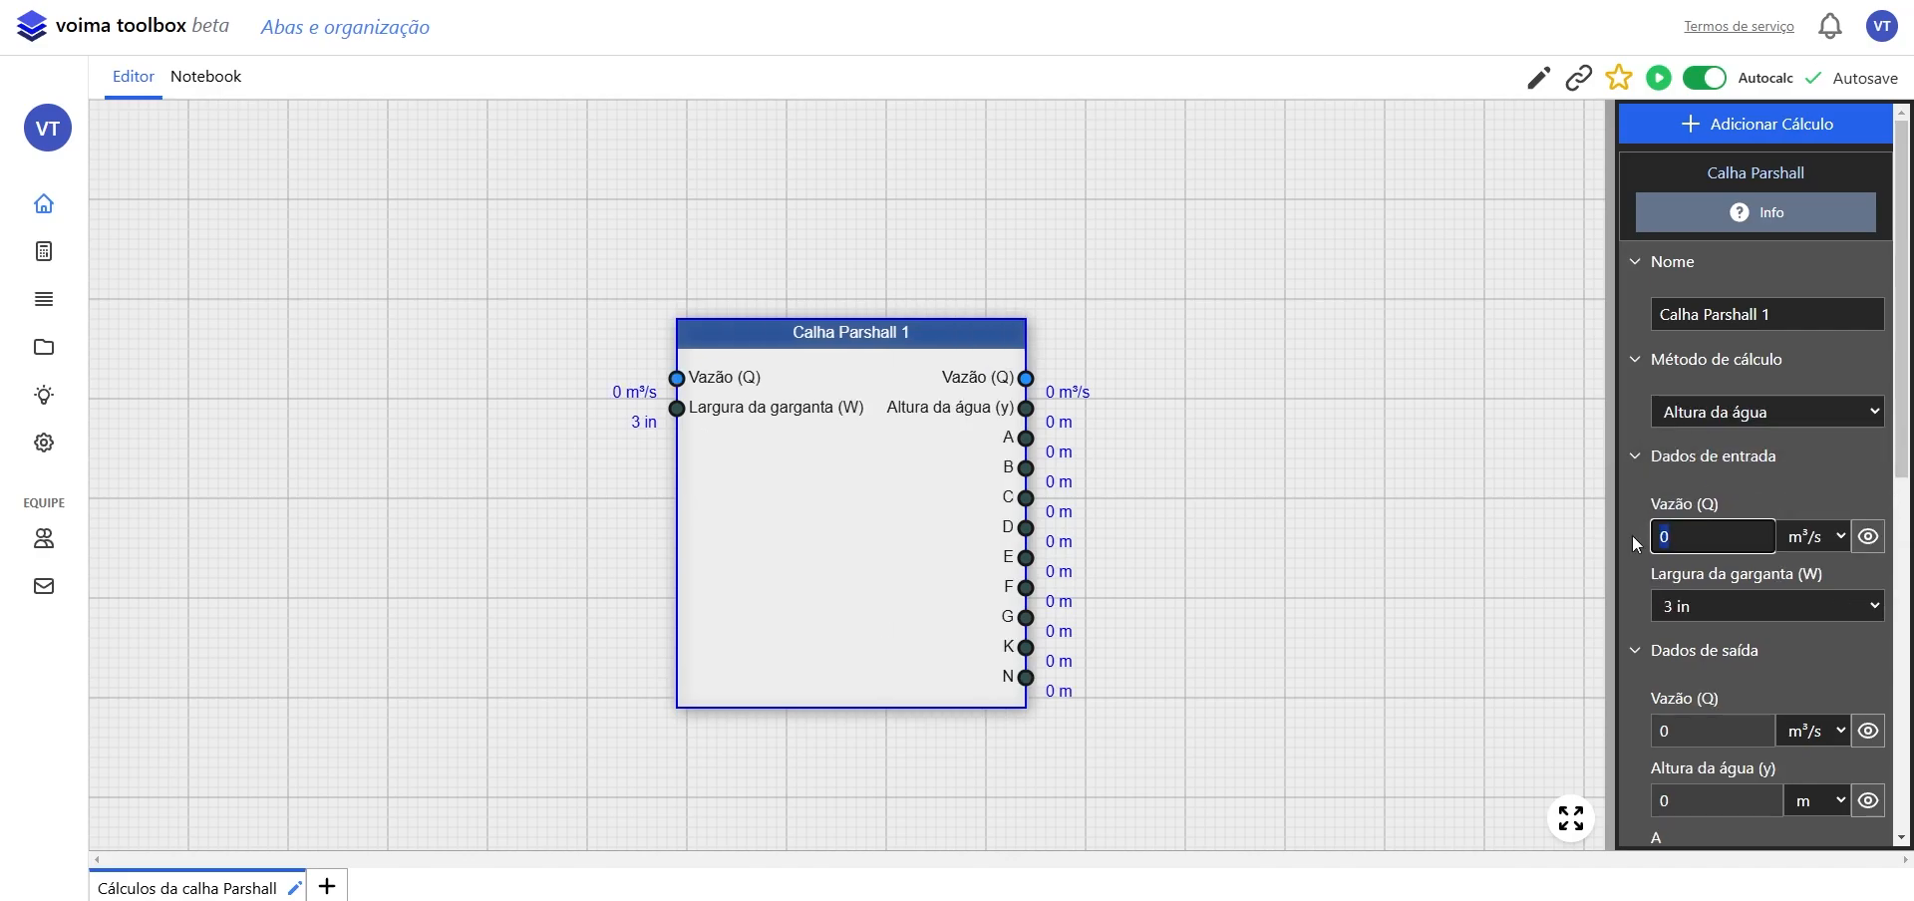
text(5)
click(1812, 537)
click(1807, 638)
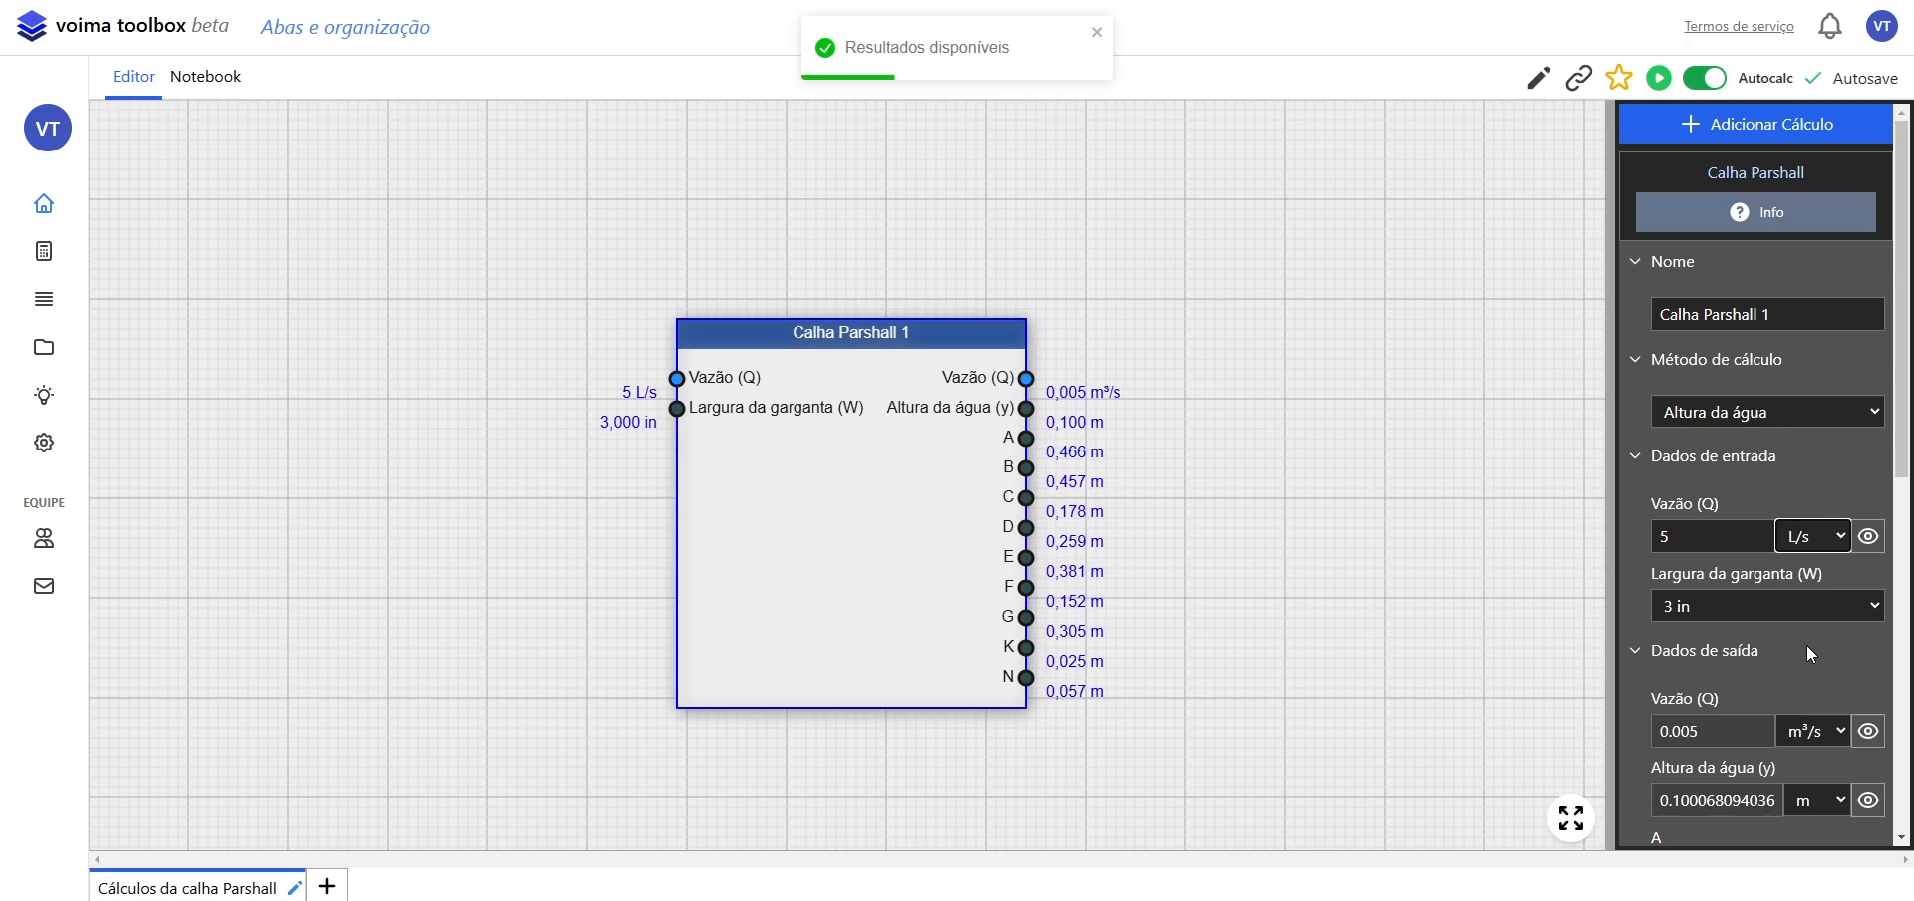
click(1820, 730)
click(1804, 642)
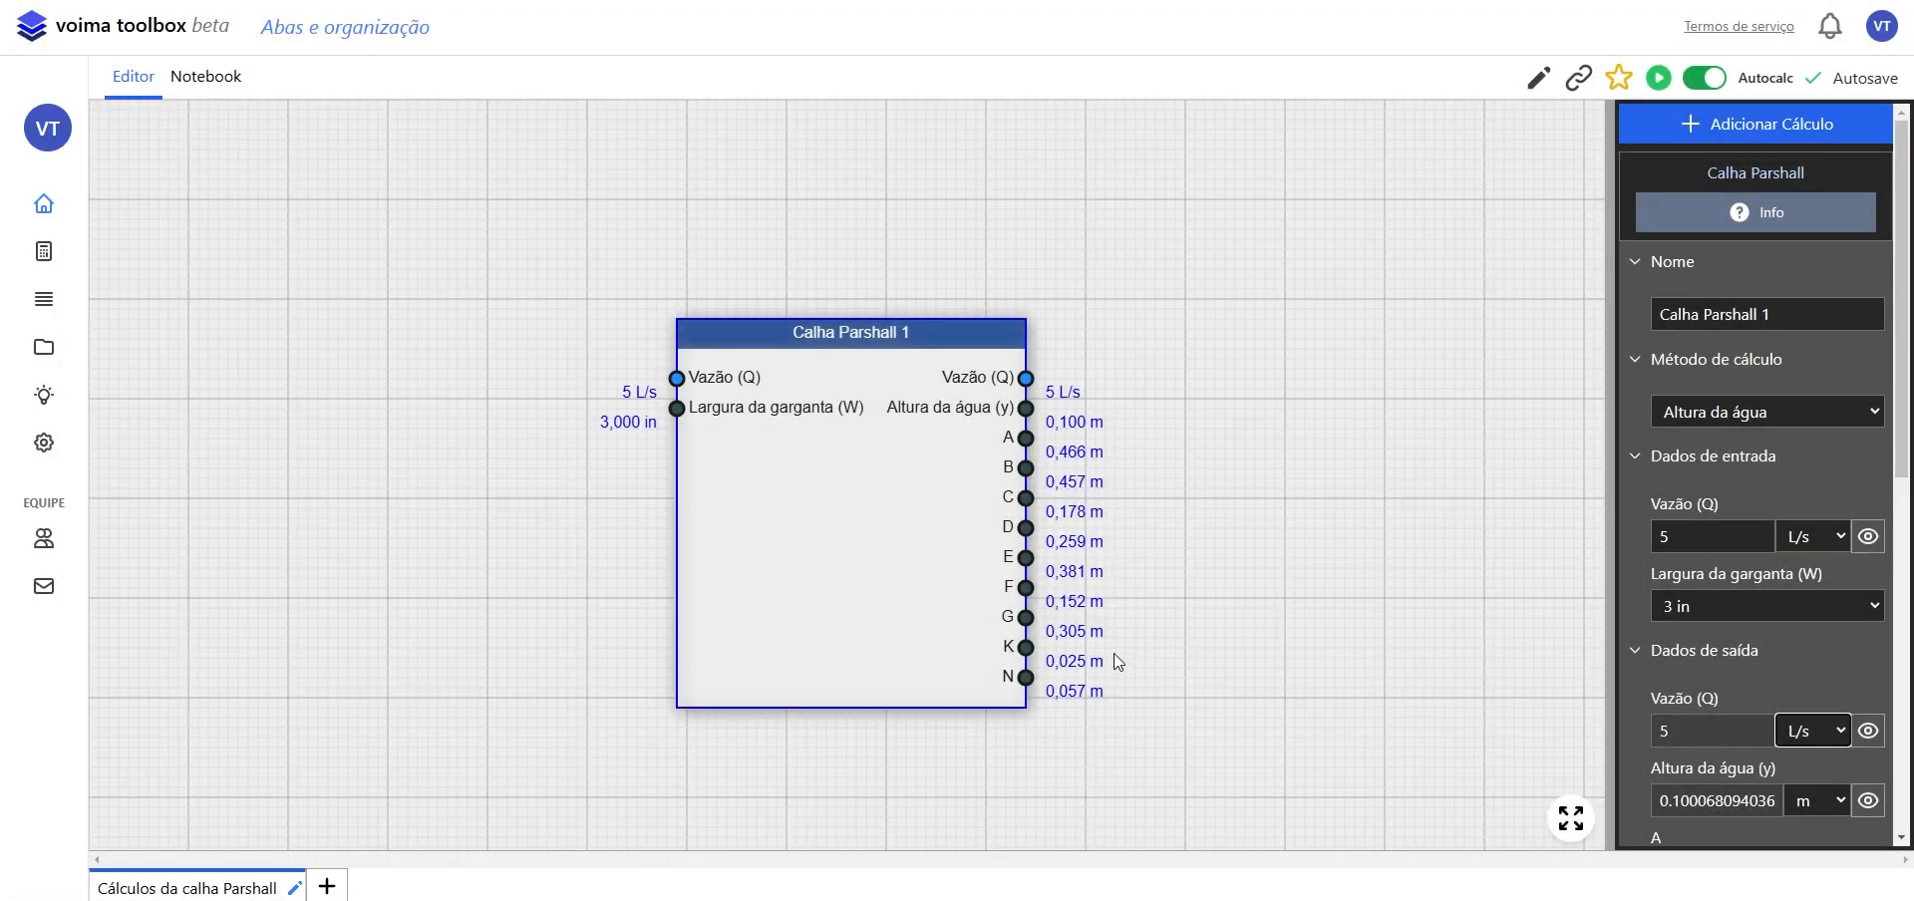
- Create a second tab and name it "Cálculos do floculador"
click(327, 887)
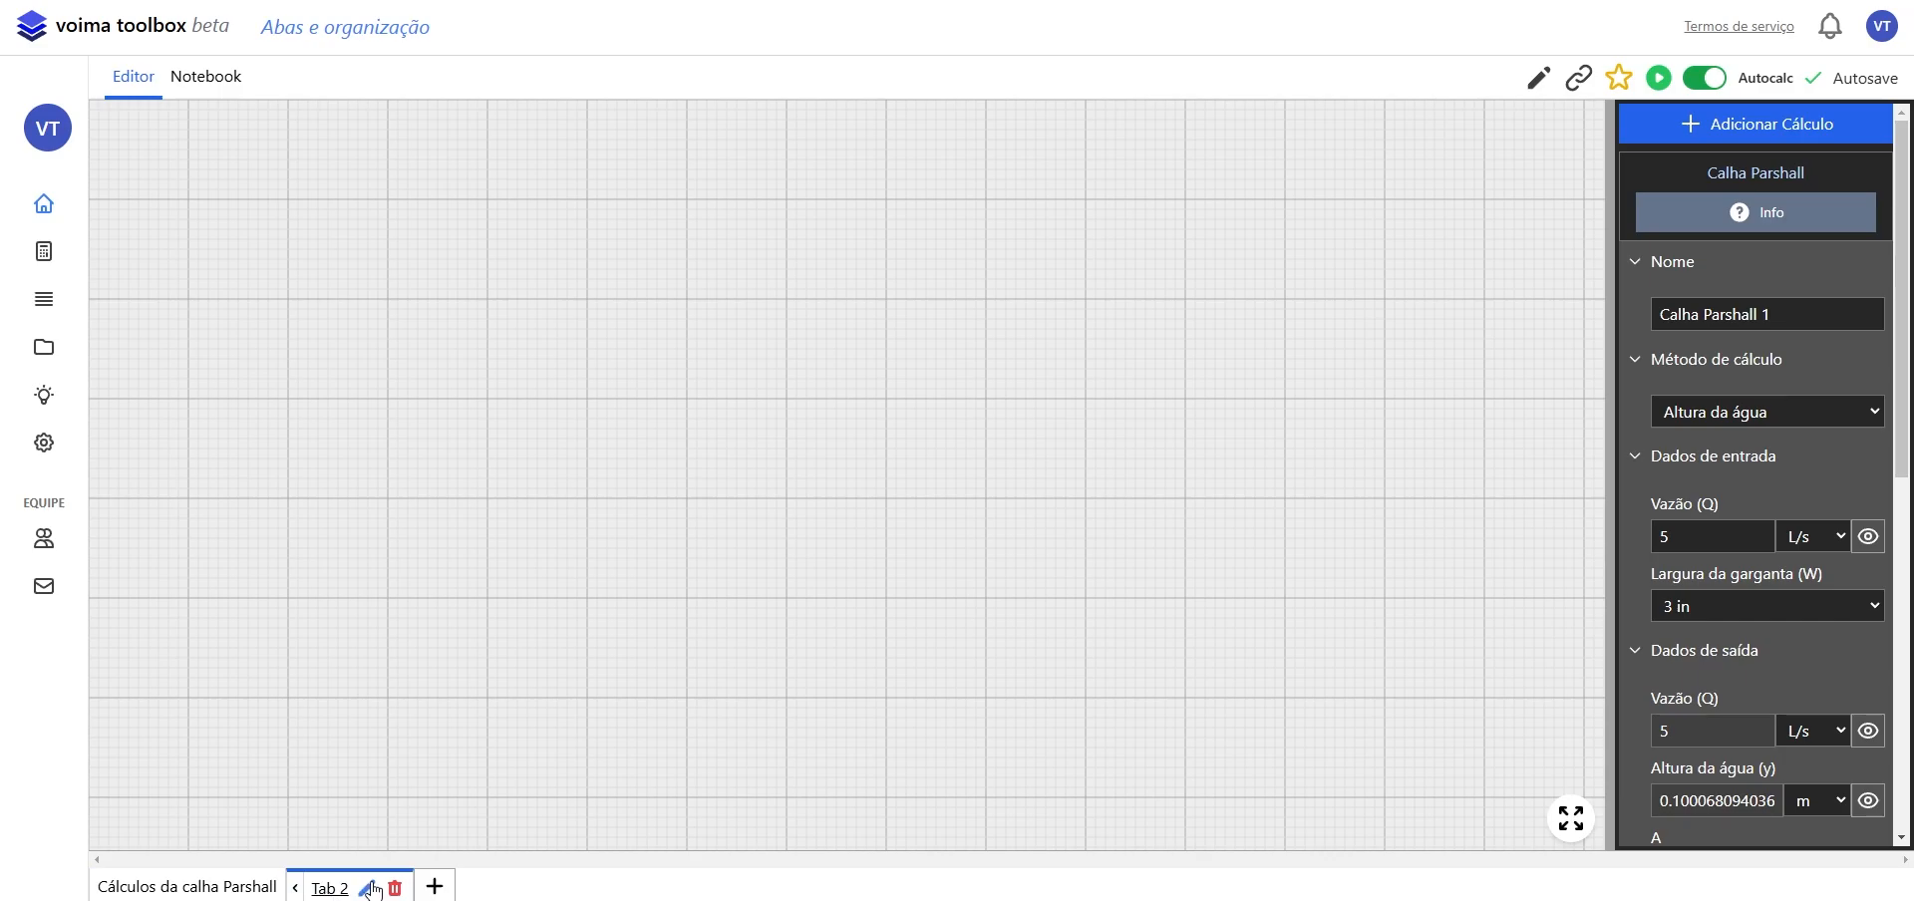
click(366, 887)
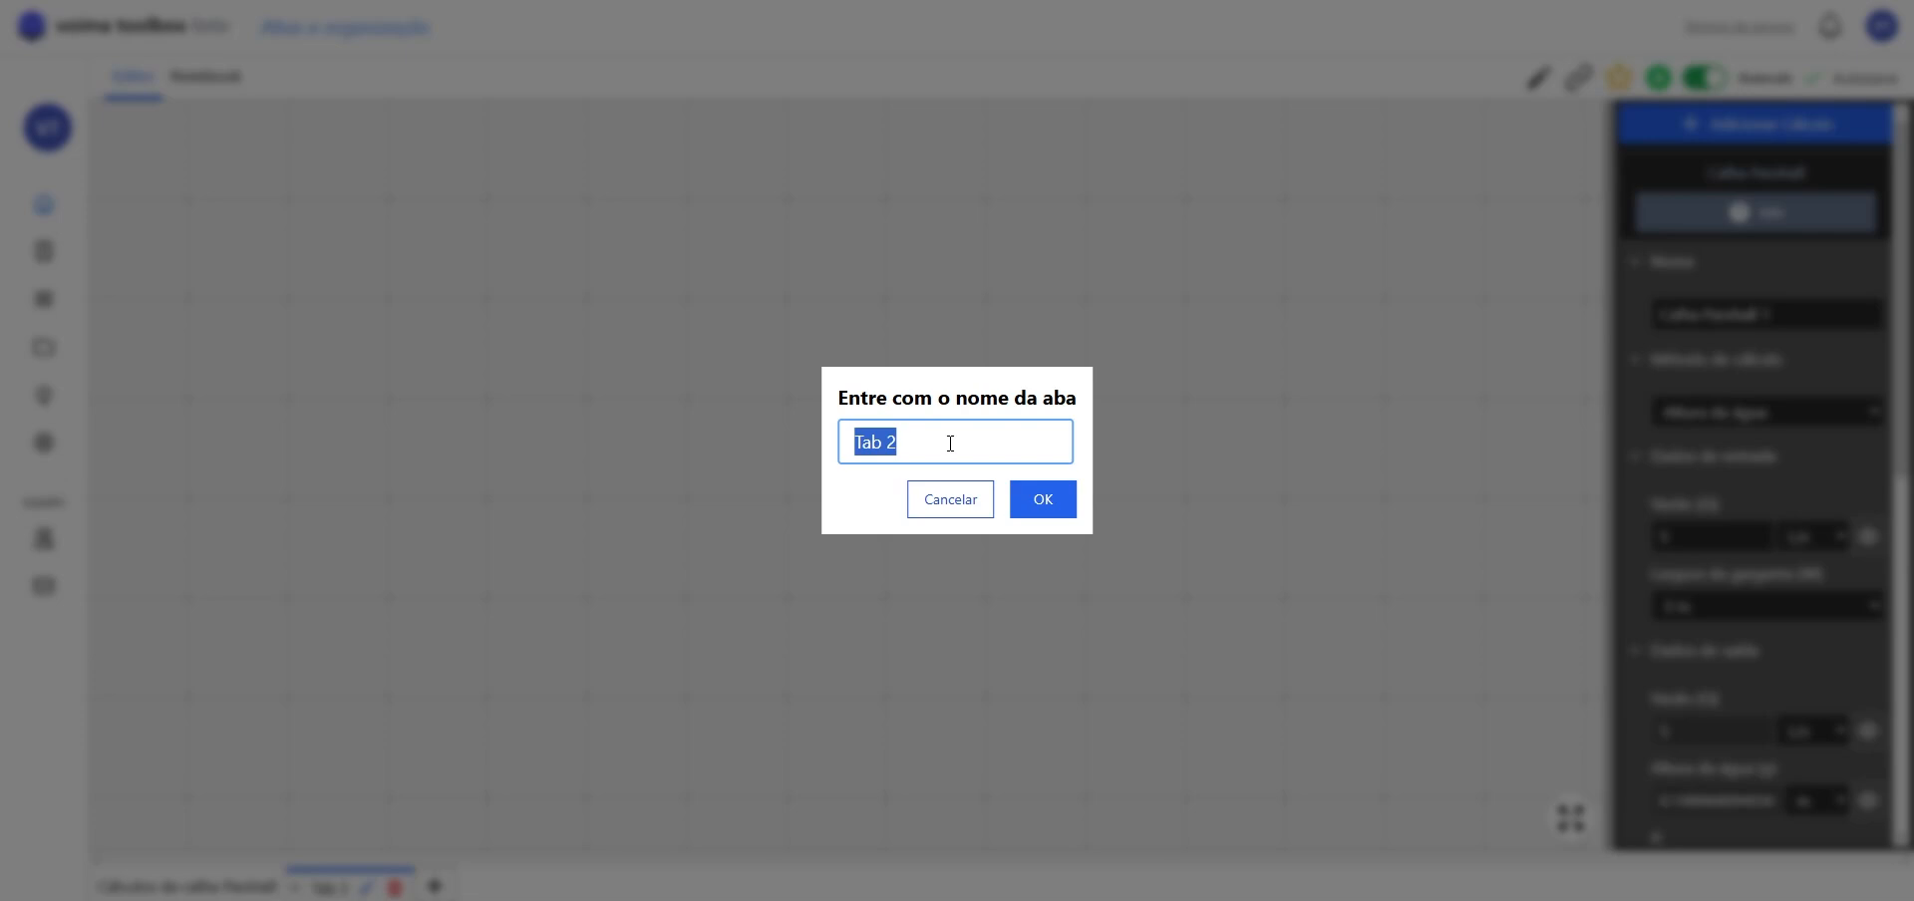
text(Cálculos do floculador)
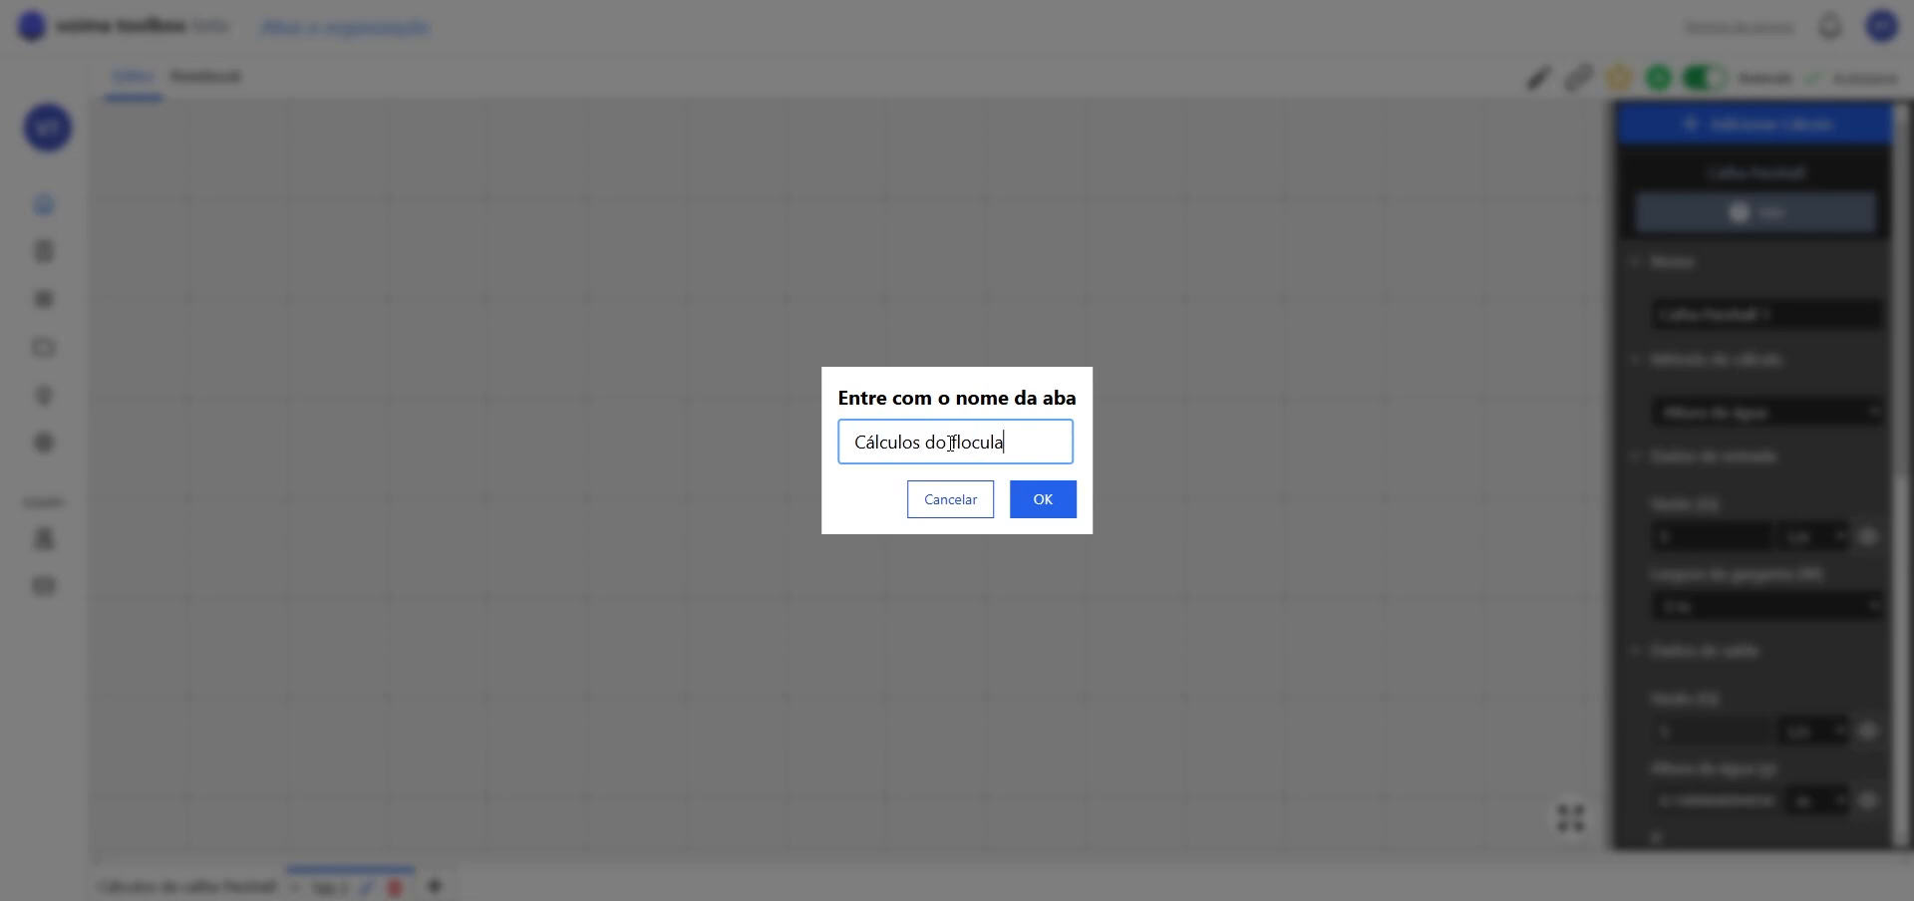
click(1037, 509)
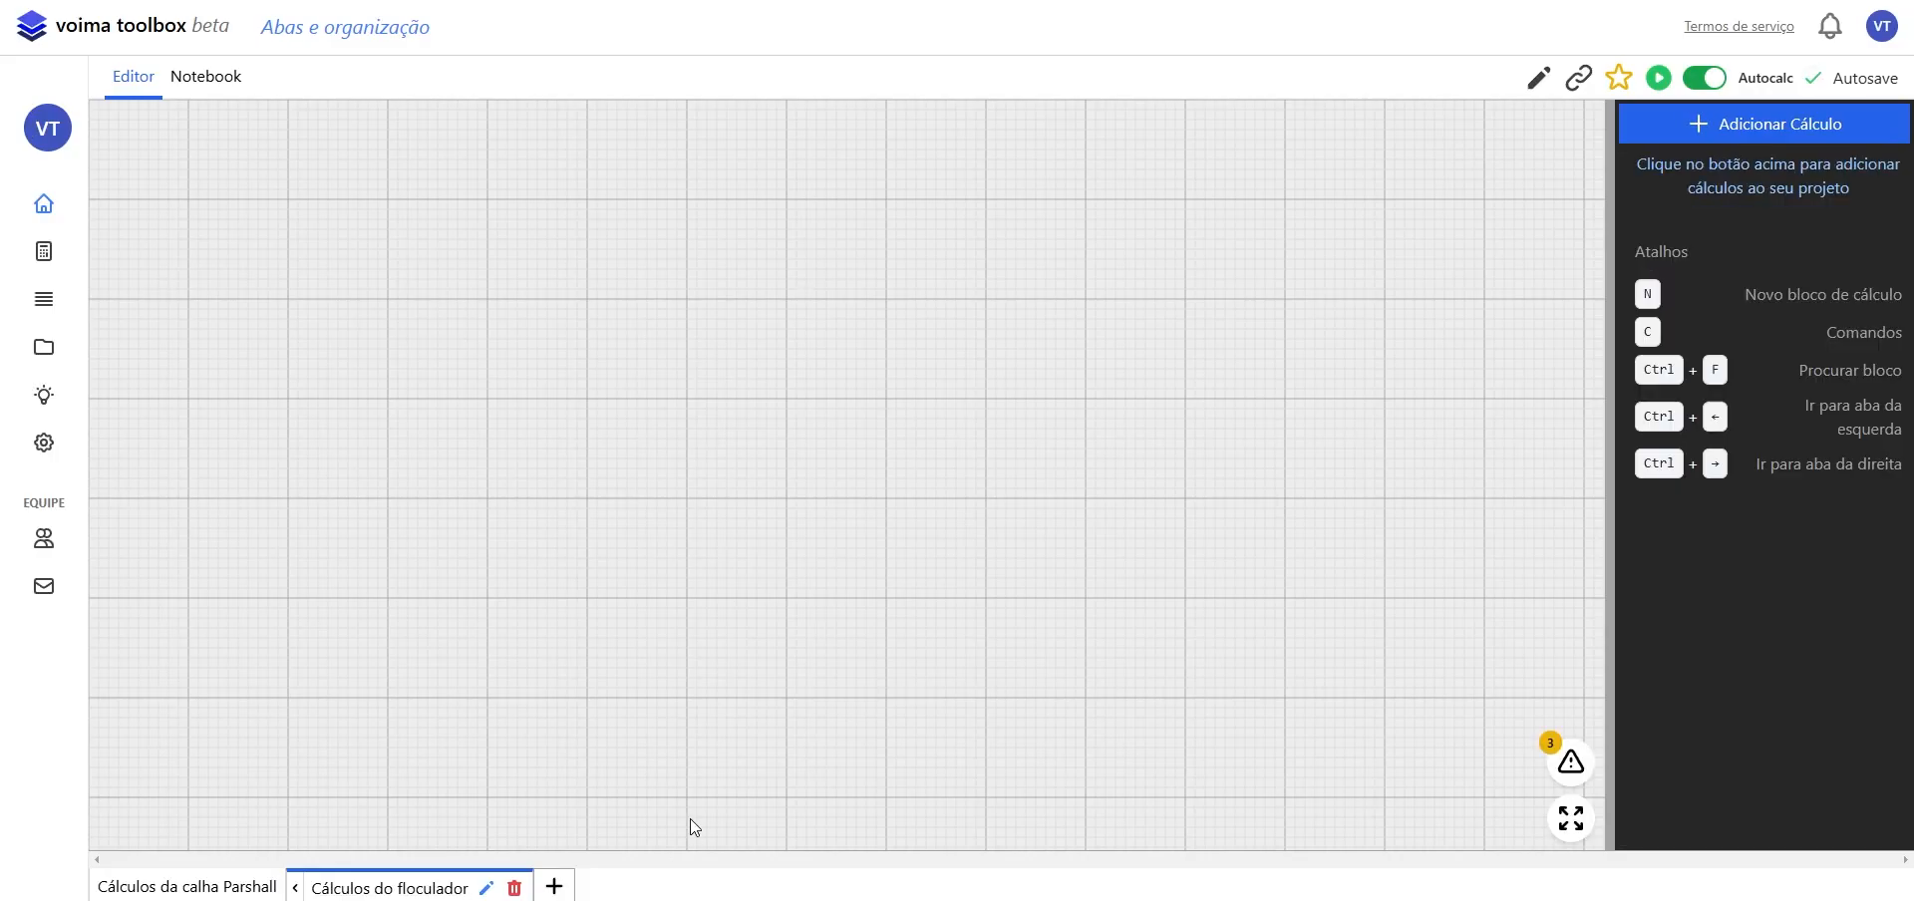
- Add a "Compartimento de floculador de bandejas" calculation block and place it in the middle of the new tab's canvas
text(n)
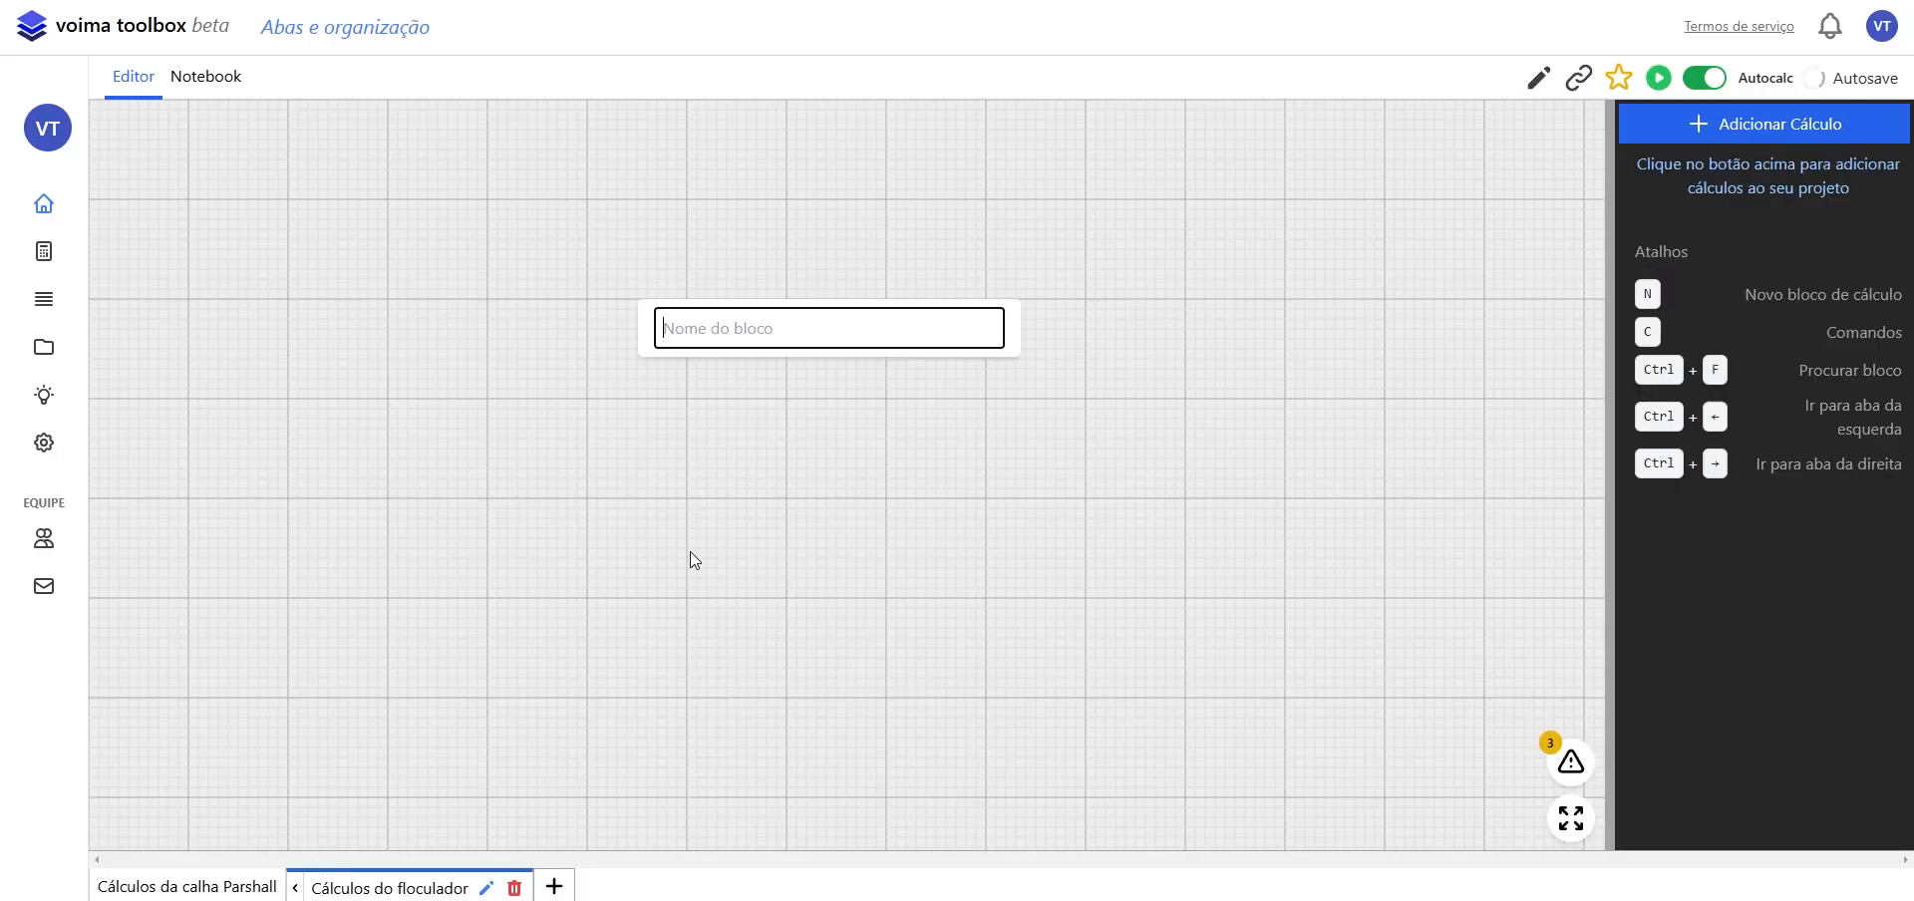
text(floculador de b)
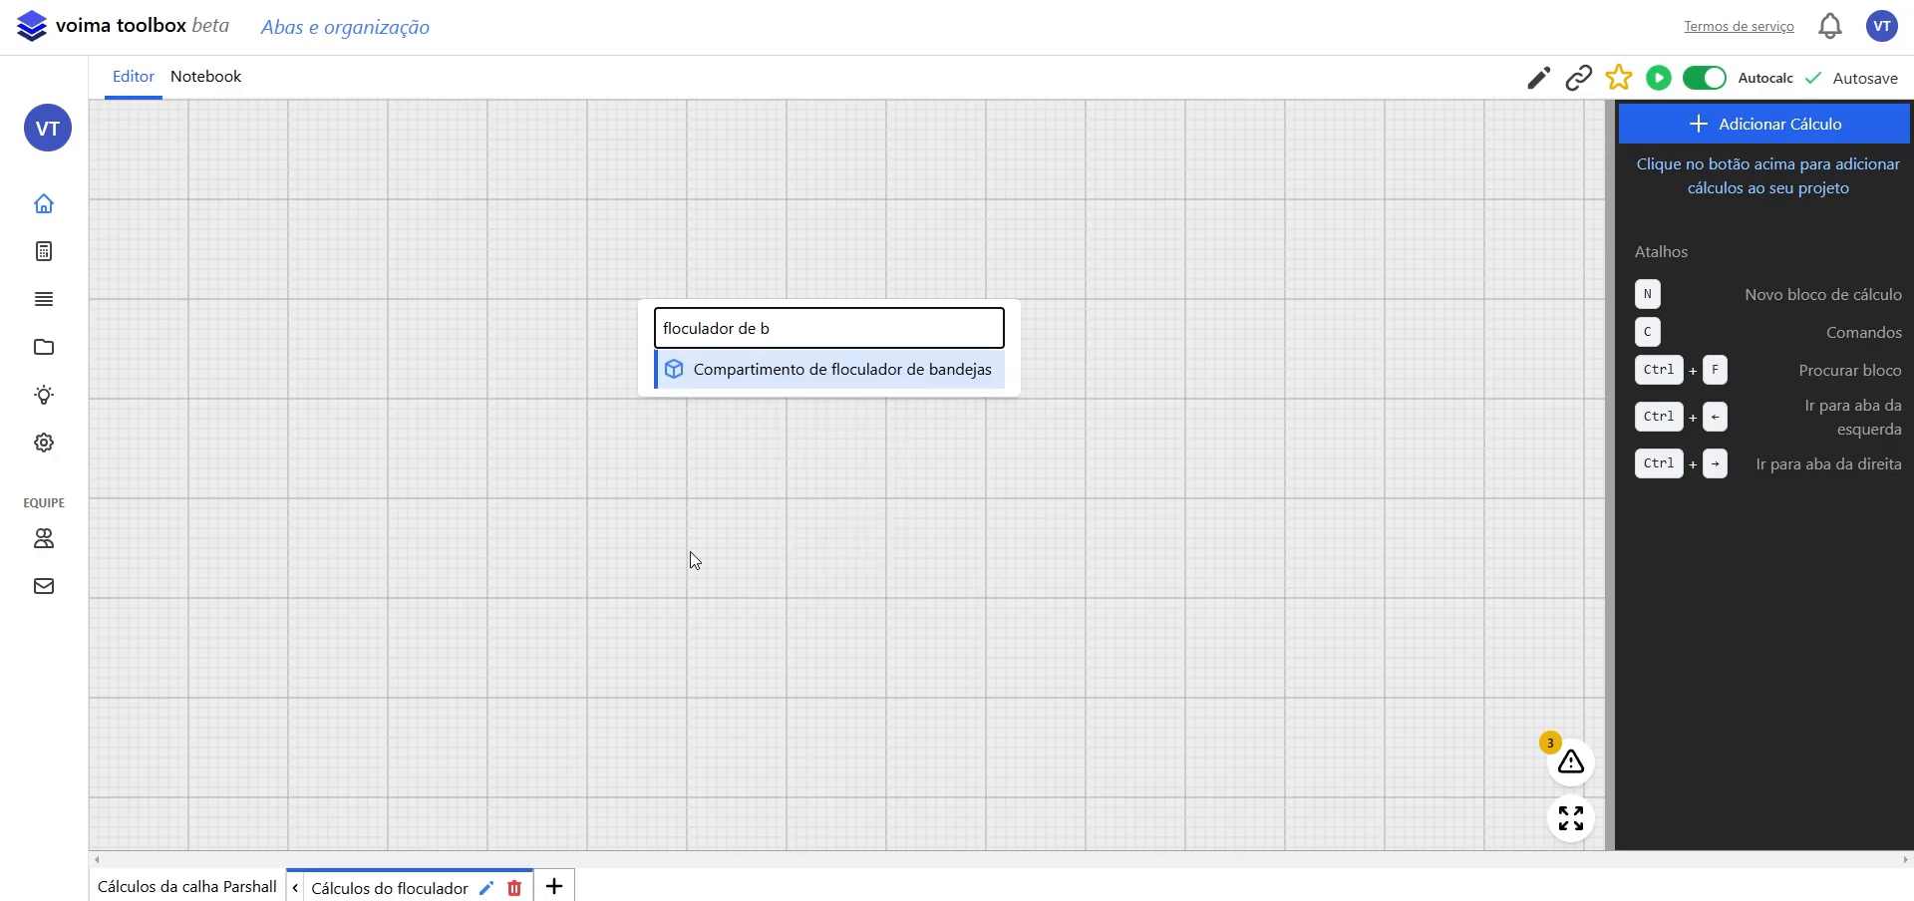
click(820, 370)
click(545, 336)
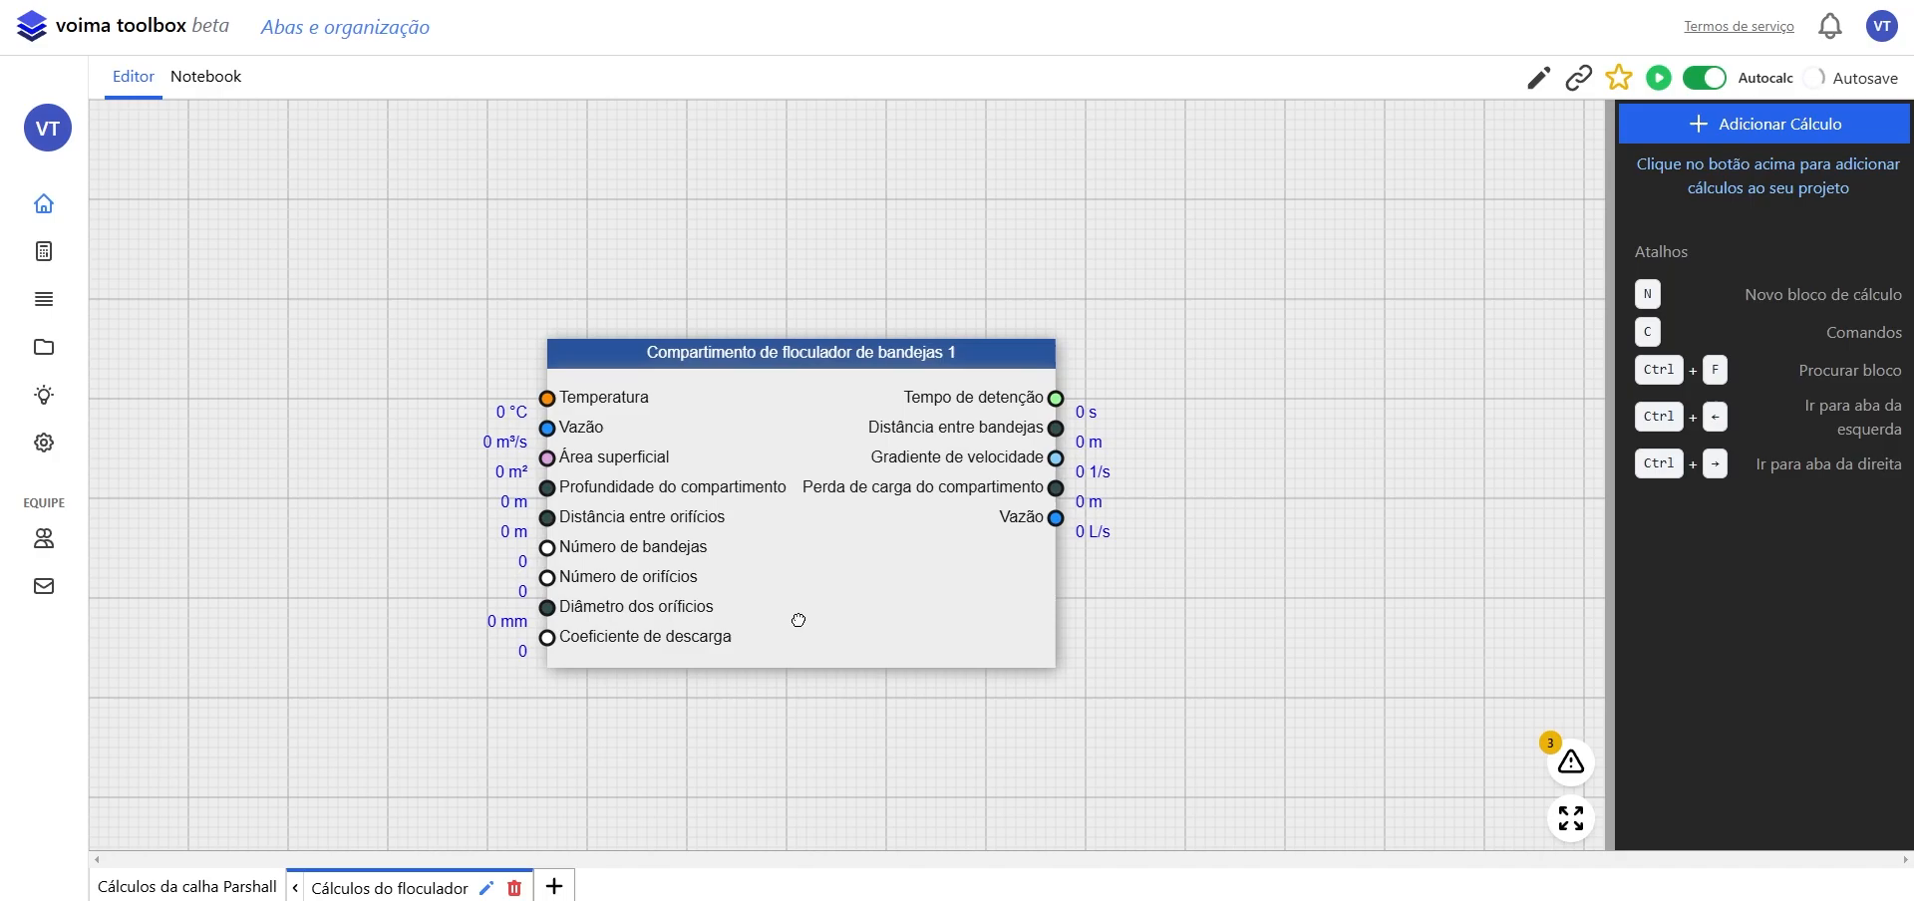
- Set the flocculator block's temperature to 20 °C and its flow to 5 L/s
click(838, 576)
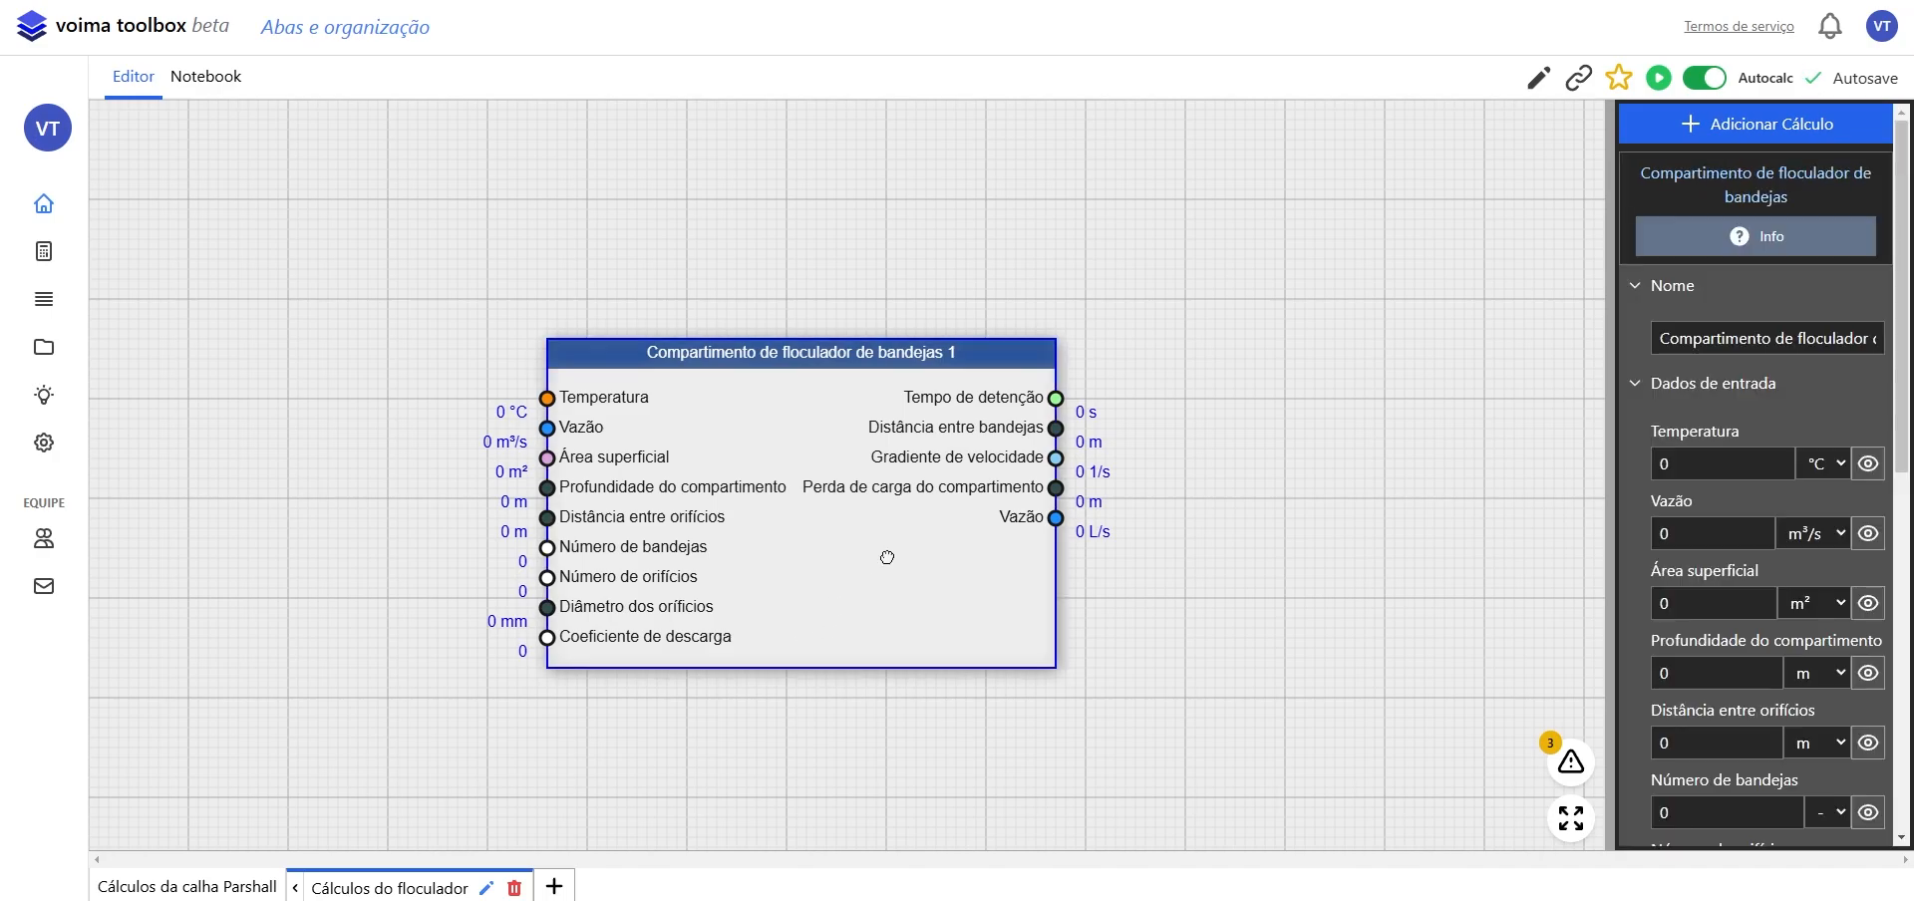
click(1655, 462)
text(20)
click(1712, 536)
click(1798, 538)
click(1814, 642)
click(1654, 533)
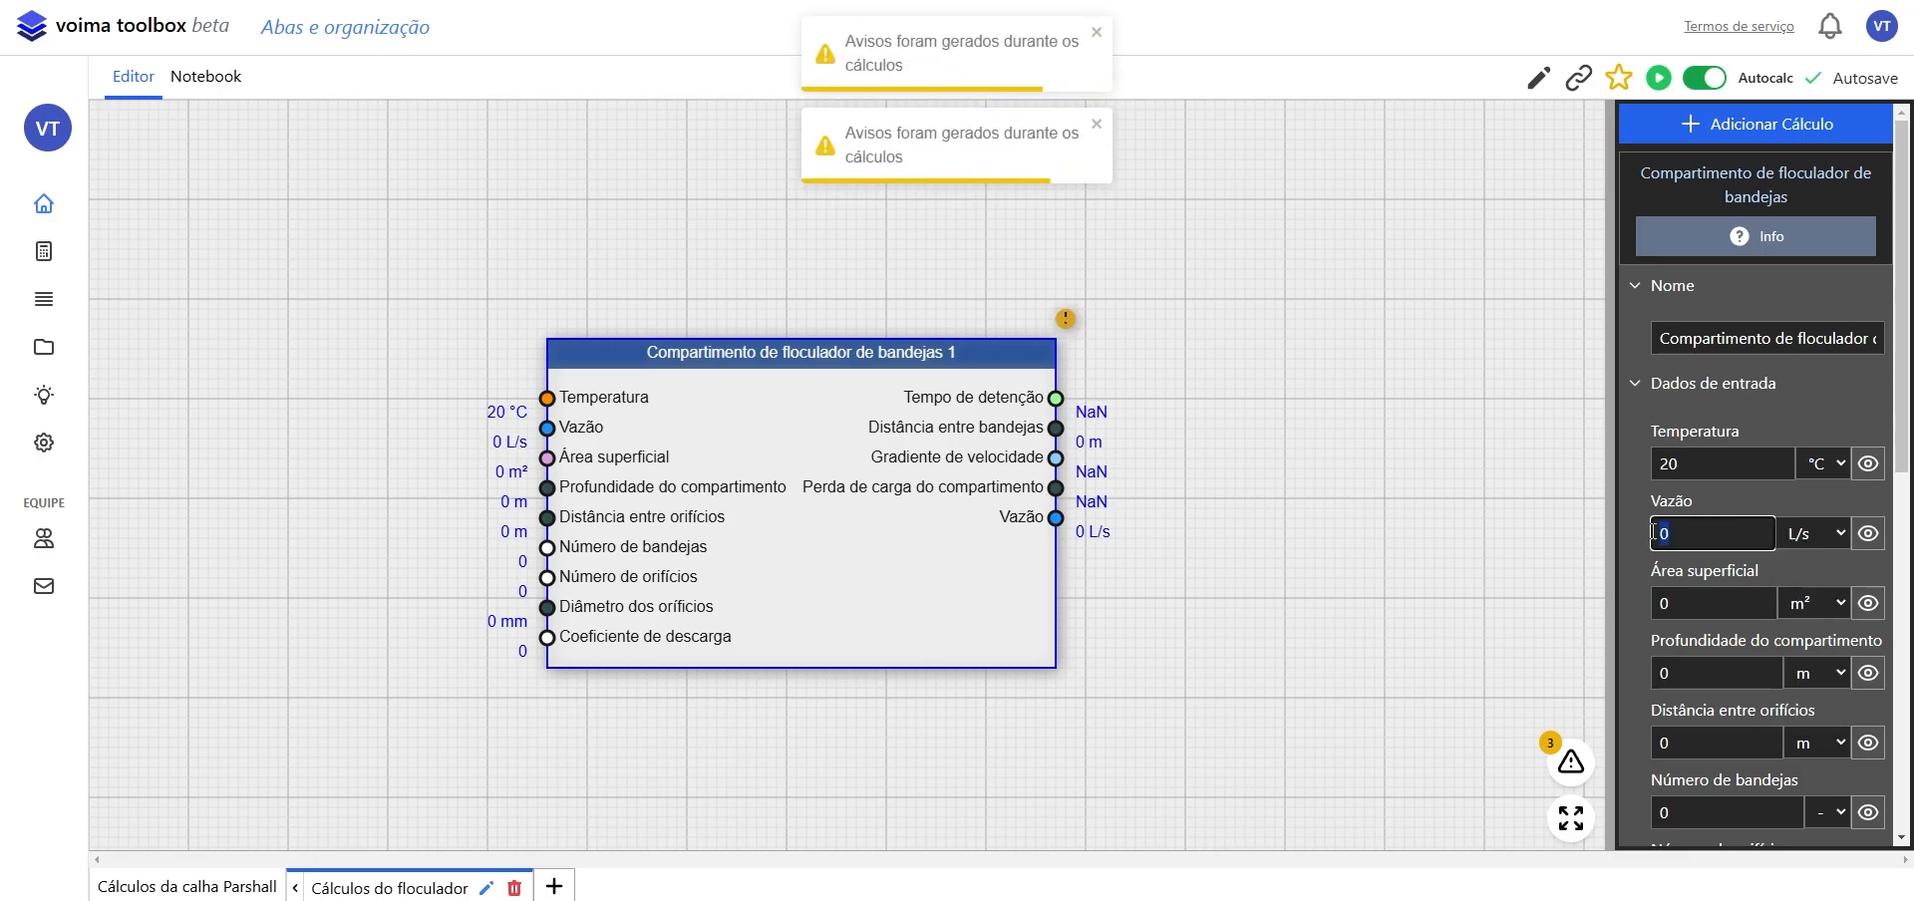
text(5)
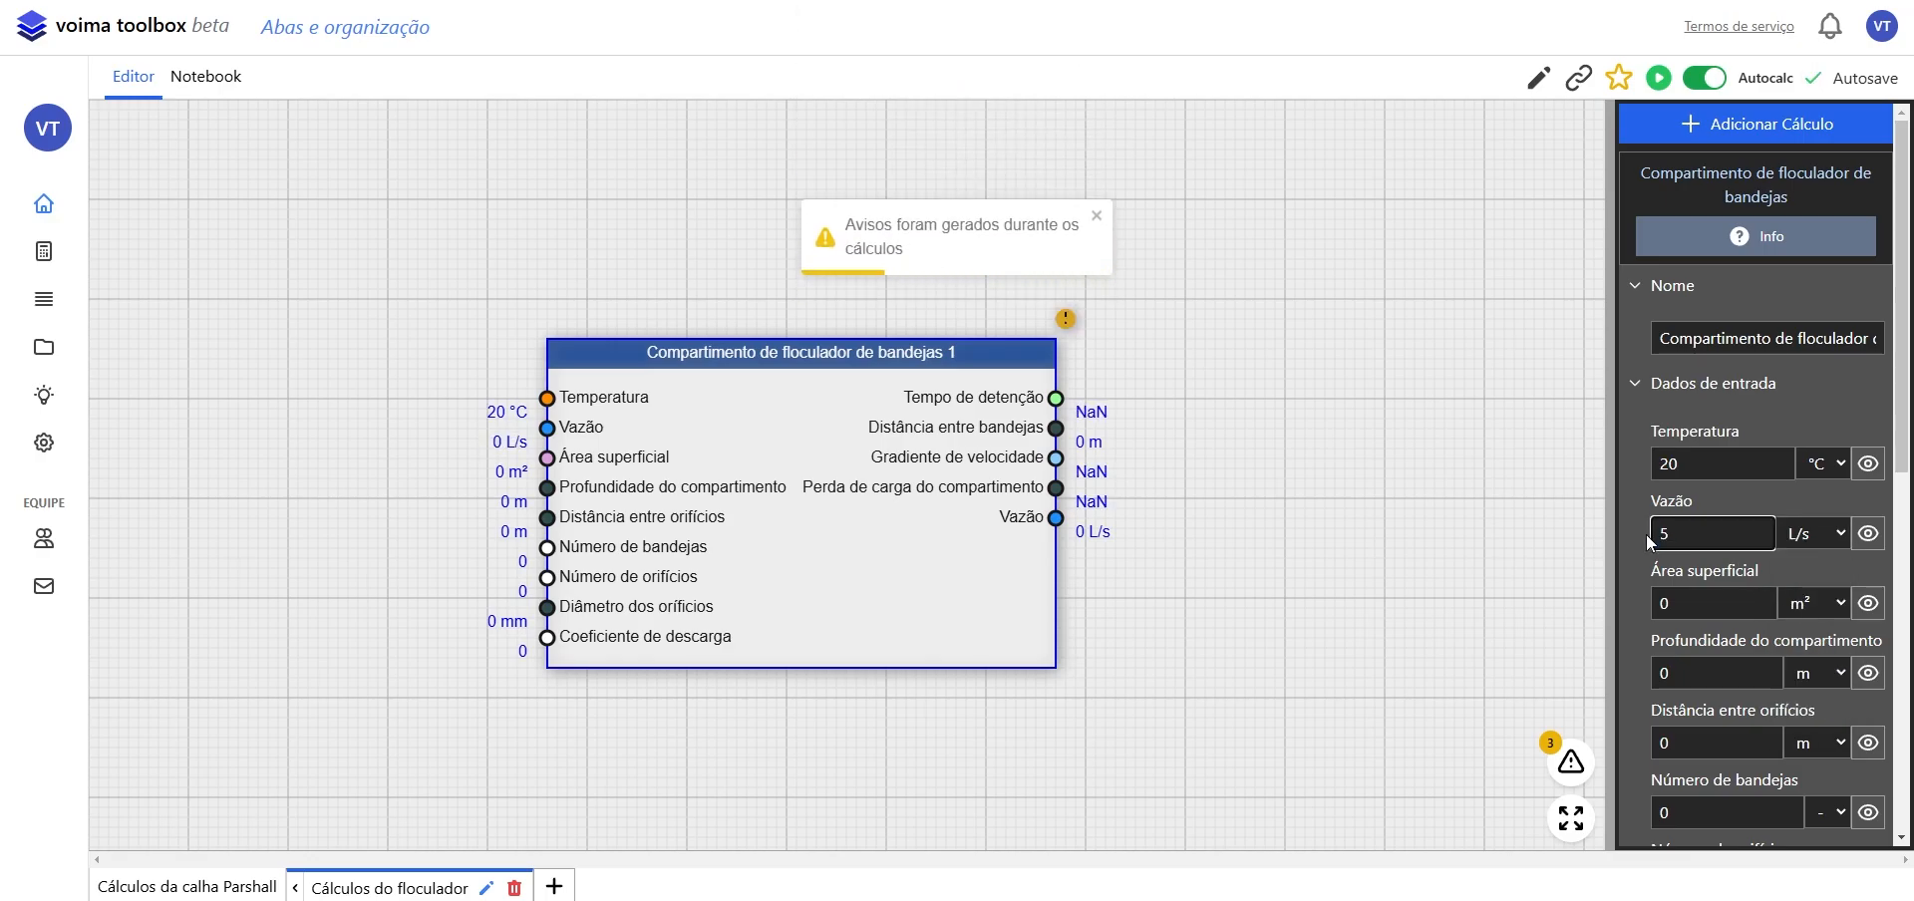
- Set the flocculator's surface area to 0.636 m², compartment depth to 3.5 m and distance between orifices to 0.12 m
click(1715, 599)
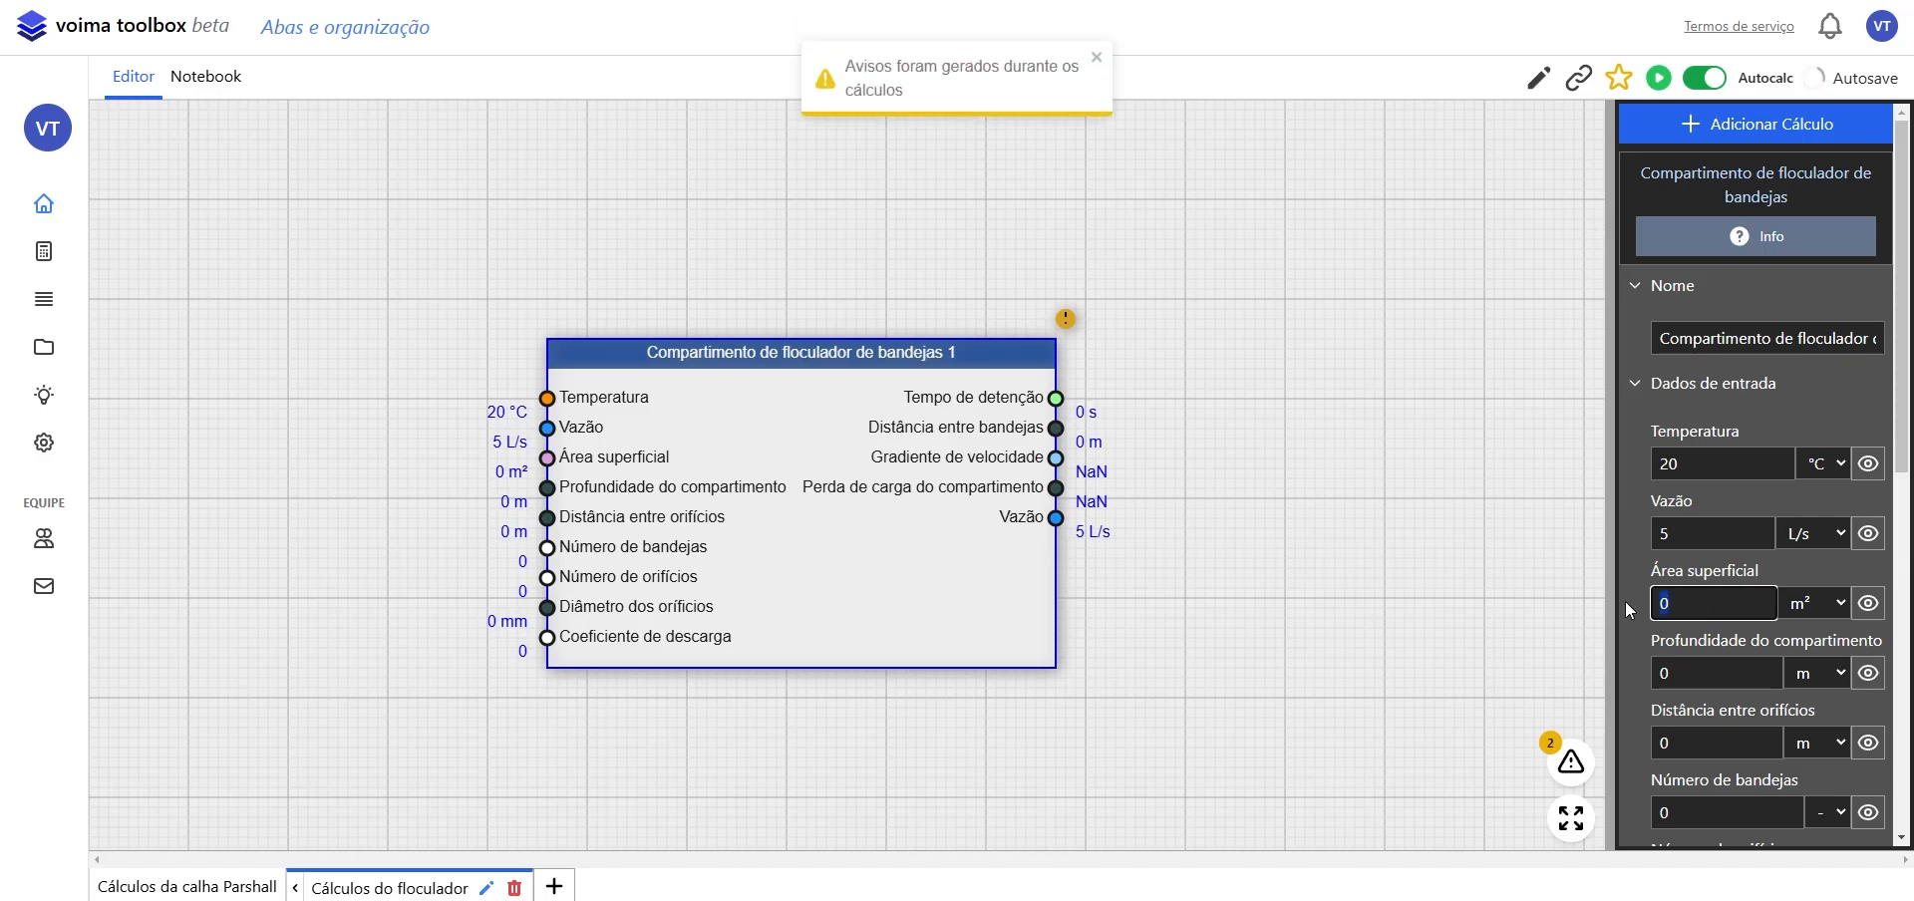
text(0.636)
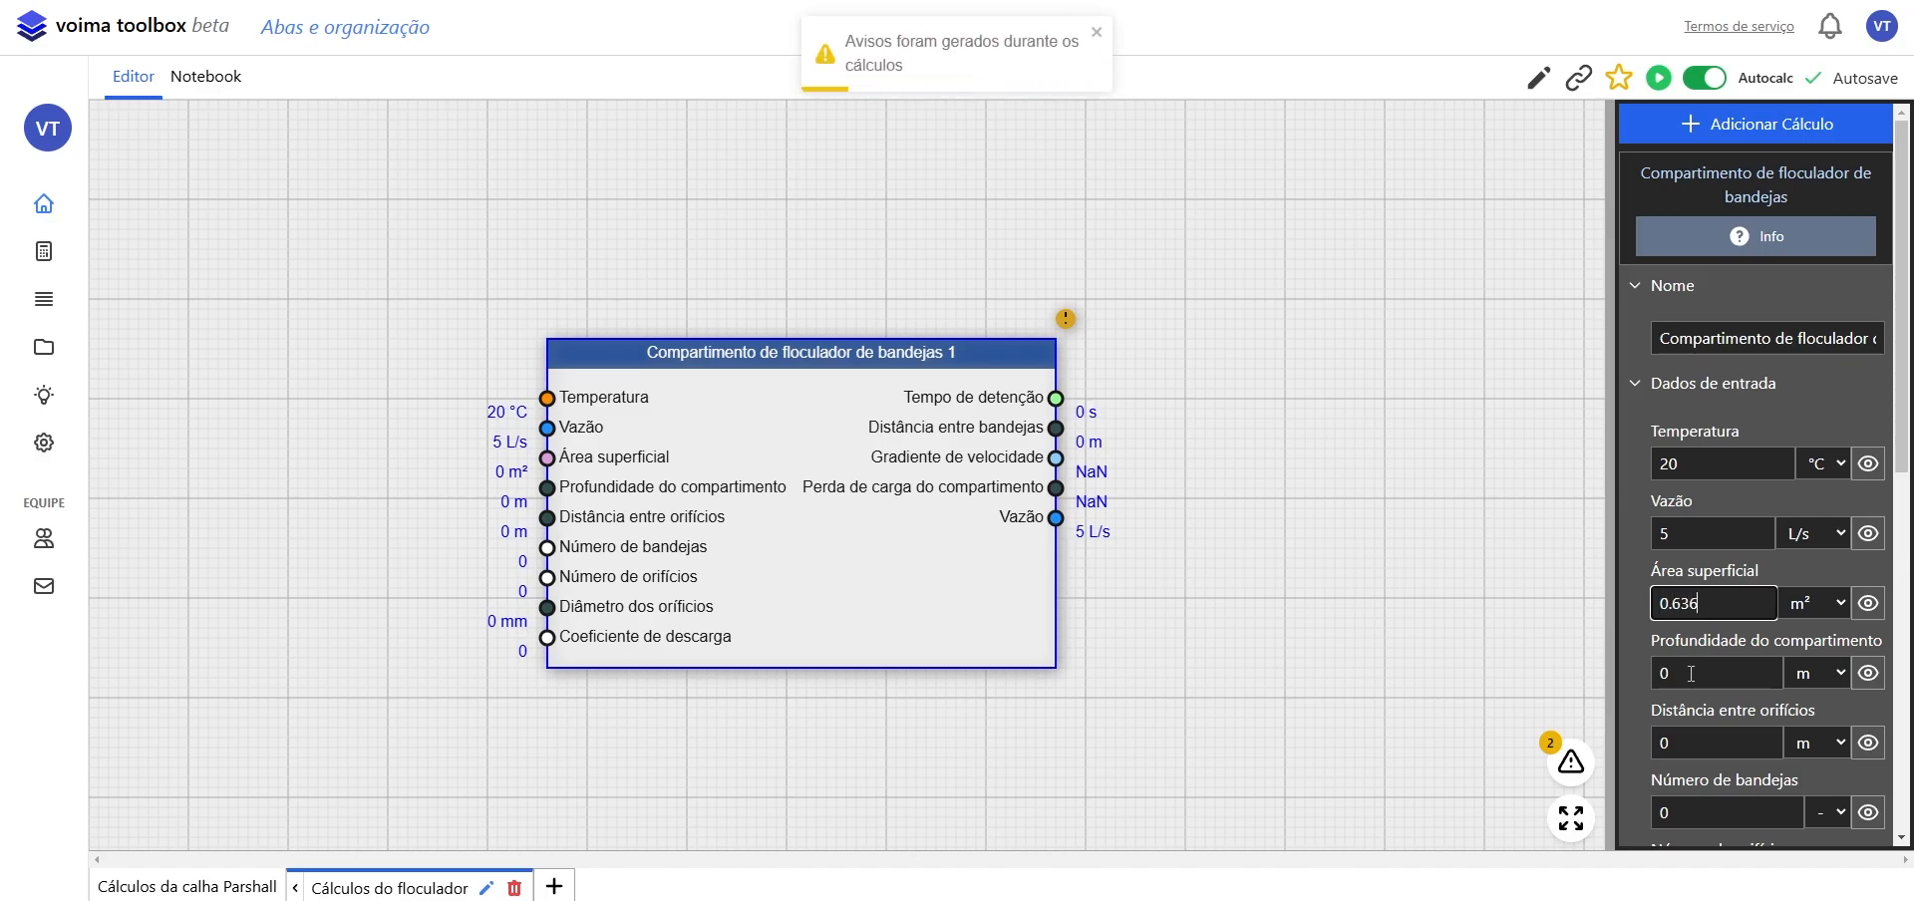
key(Tab)
text(3.5)
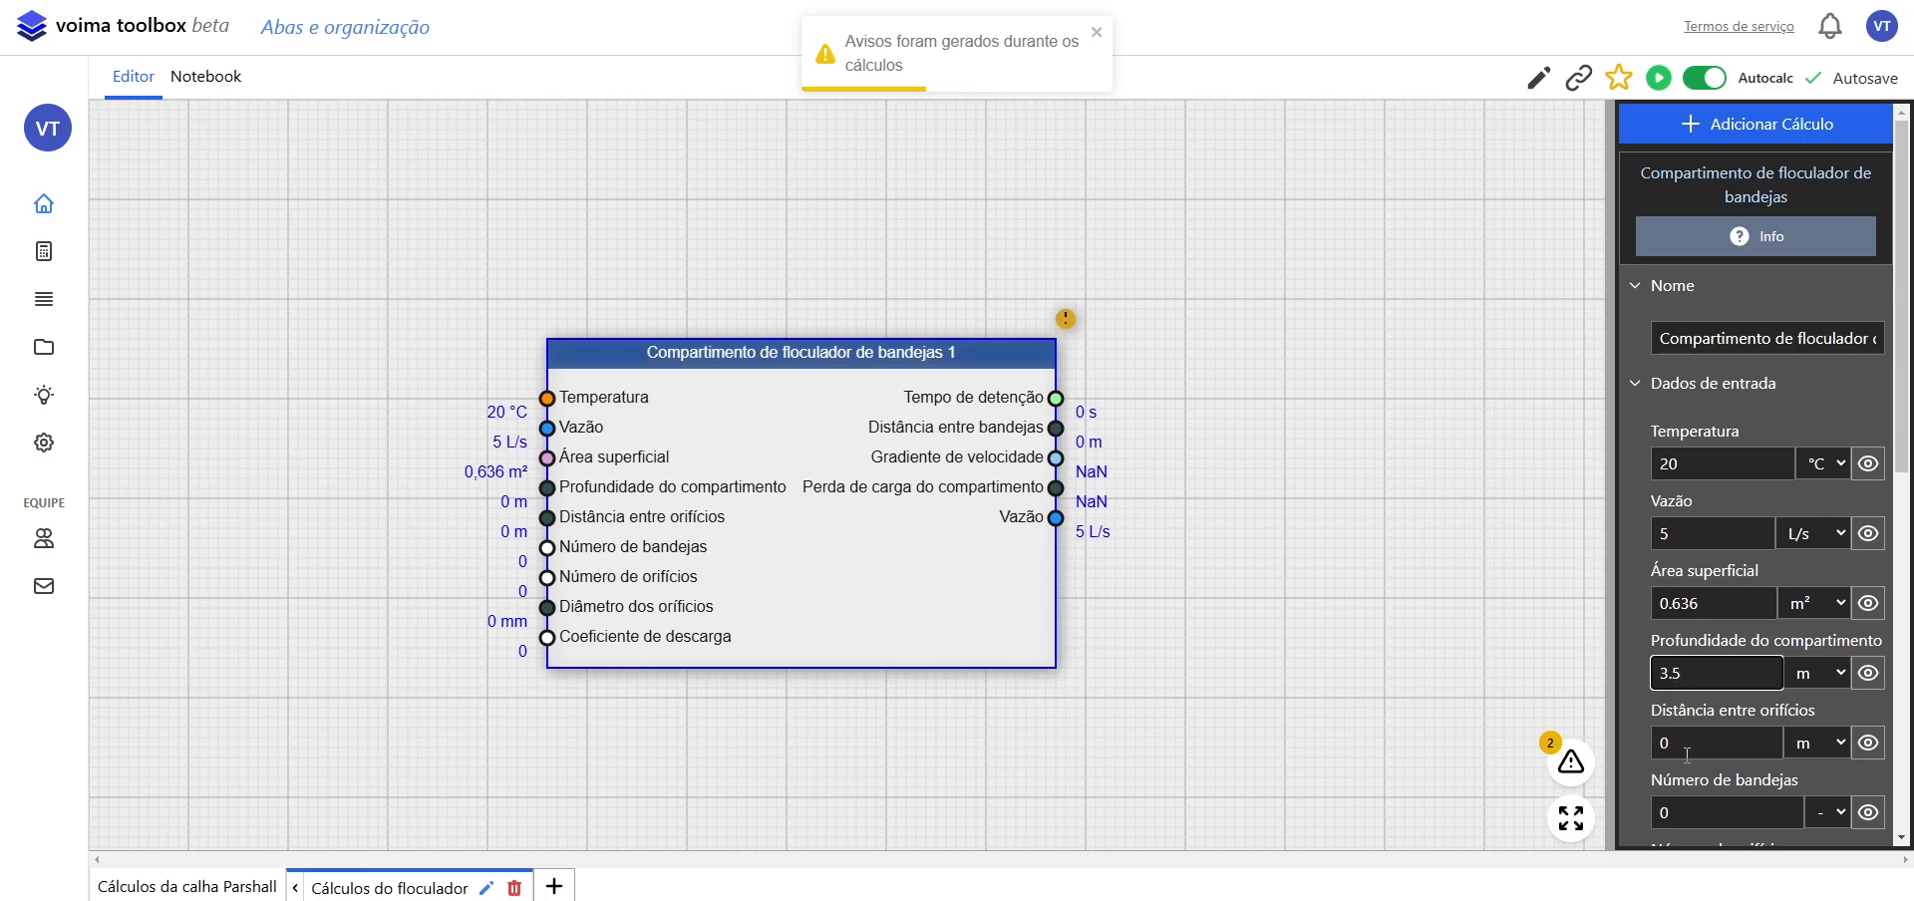
key(Tab)
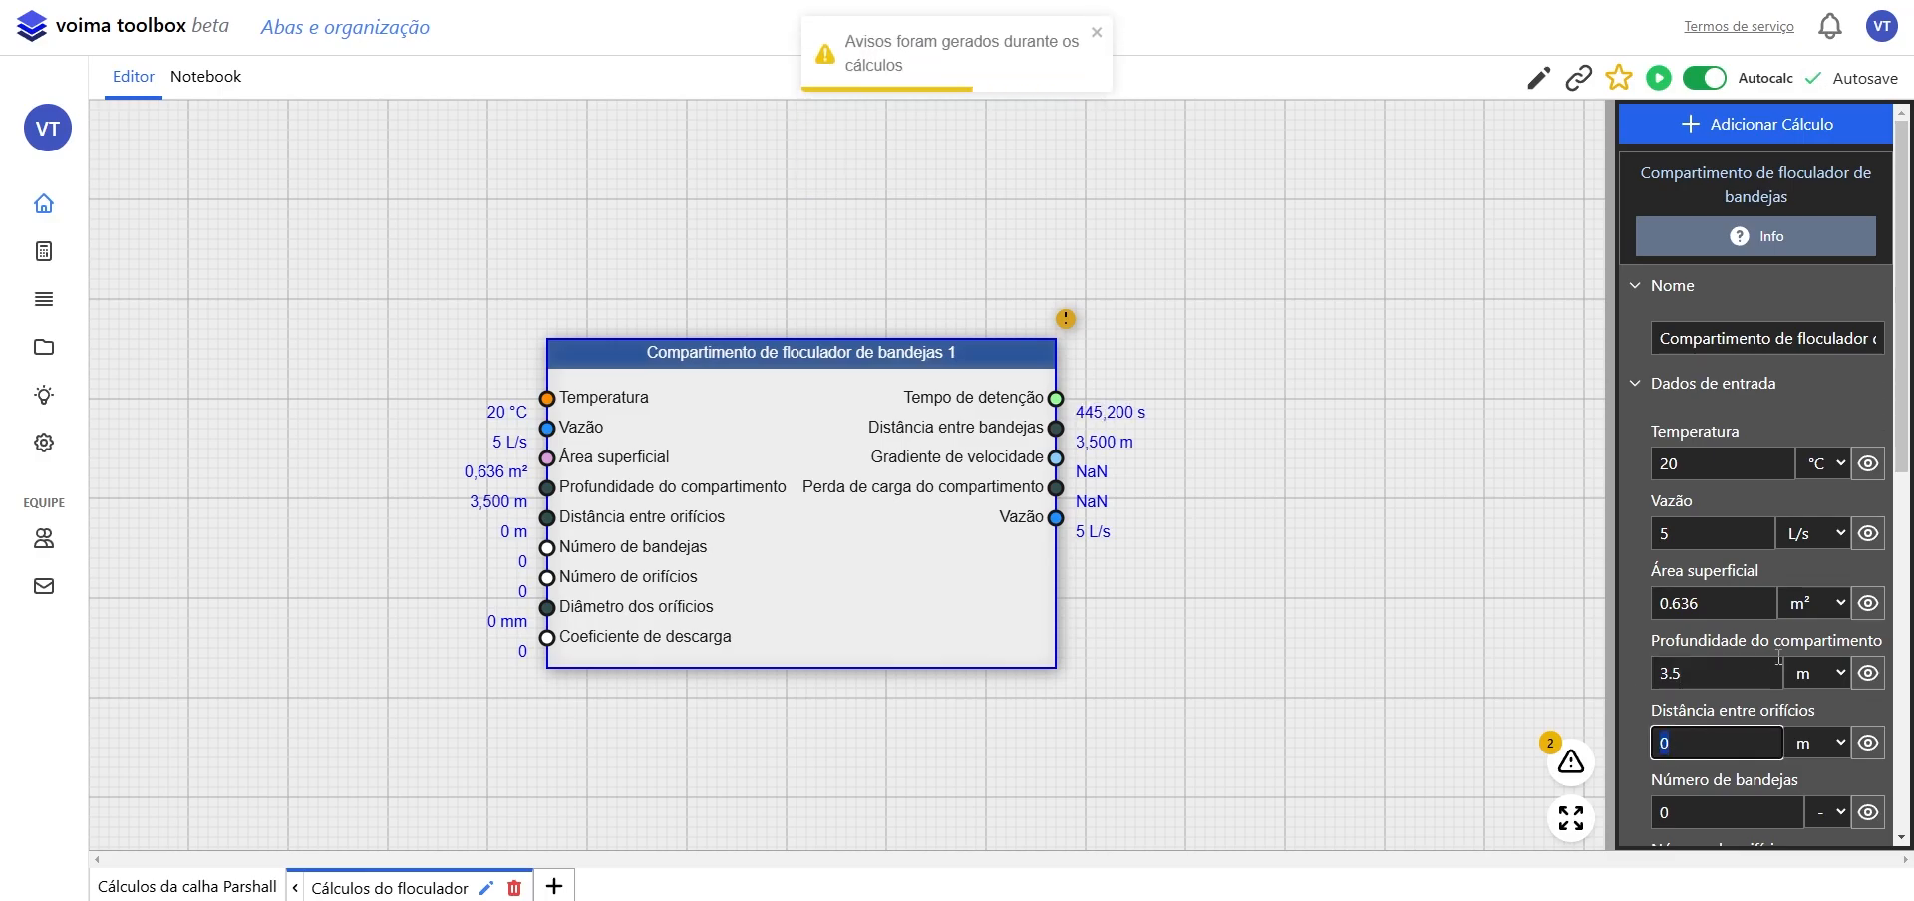
text(.12)
- Set the flocculator to 6 trays, 37 orifices, a 21 mm orifice diameter and a discharge coefficient of 0.61
scroll(1701, 416, down, 4)
key(Tab)
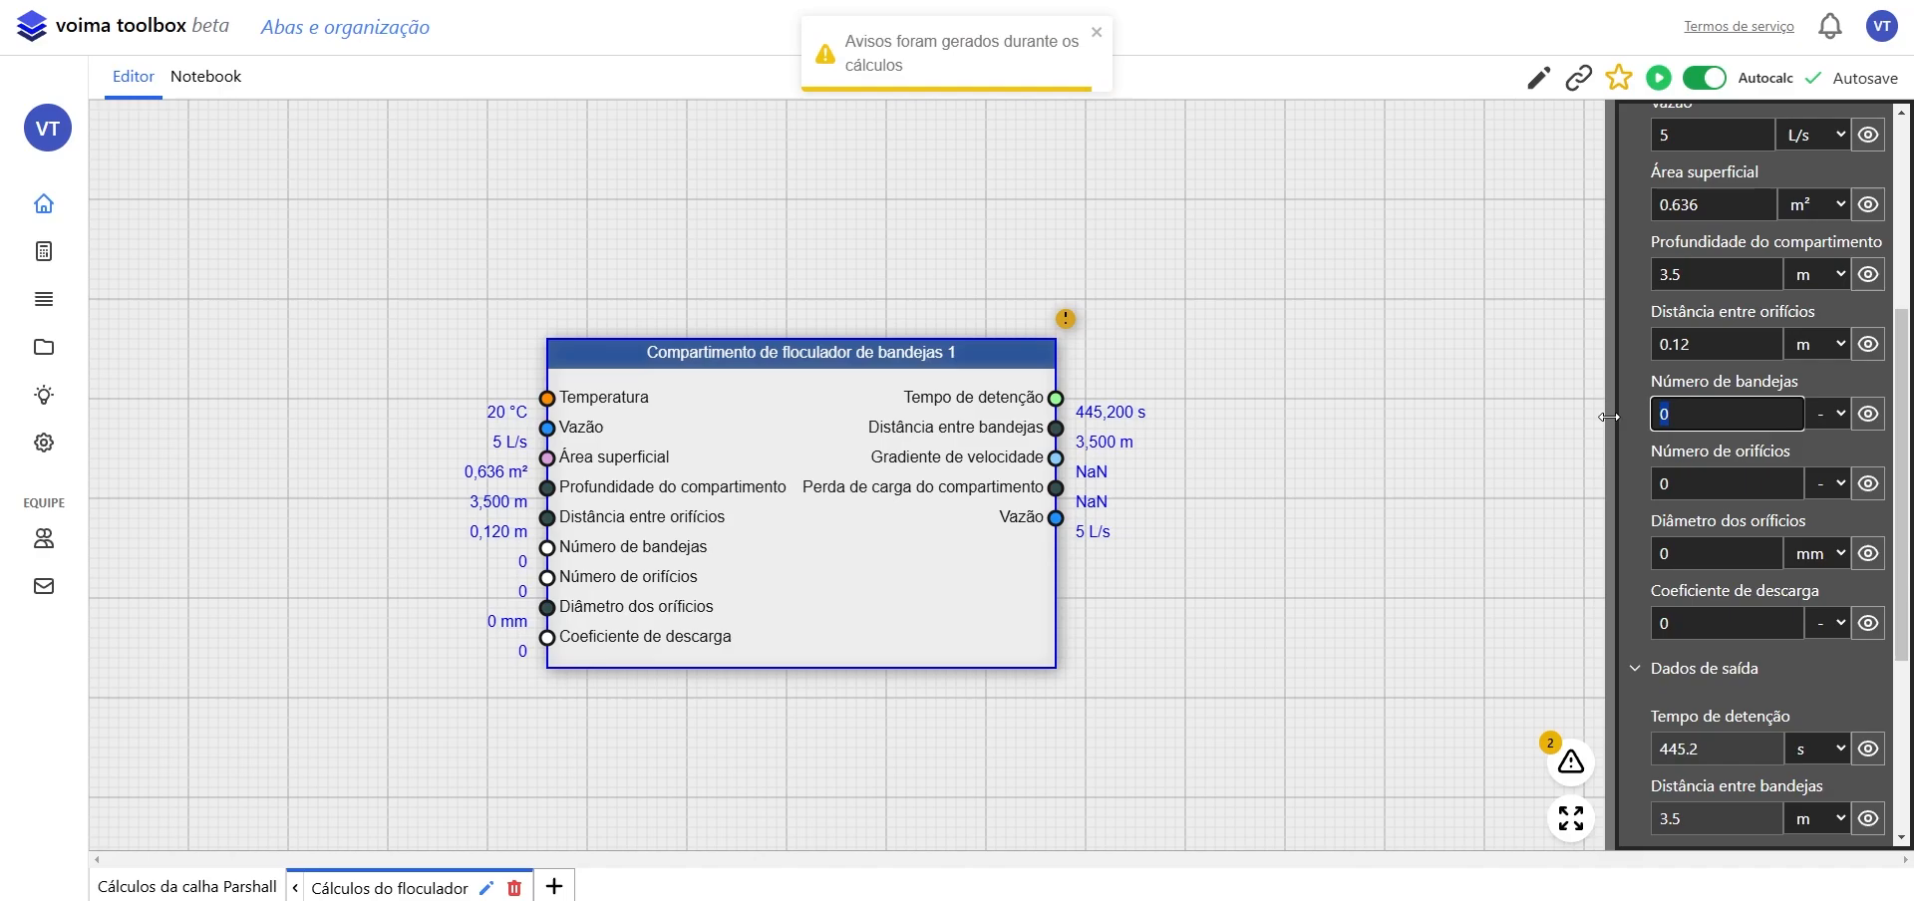
text(6)
key(Tab)
text(37)
key(Tab)
text(21)
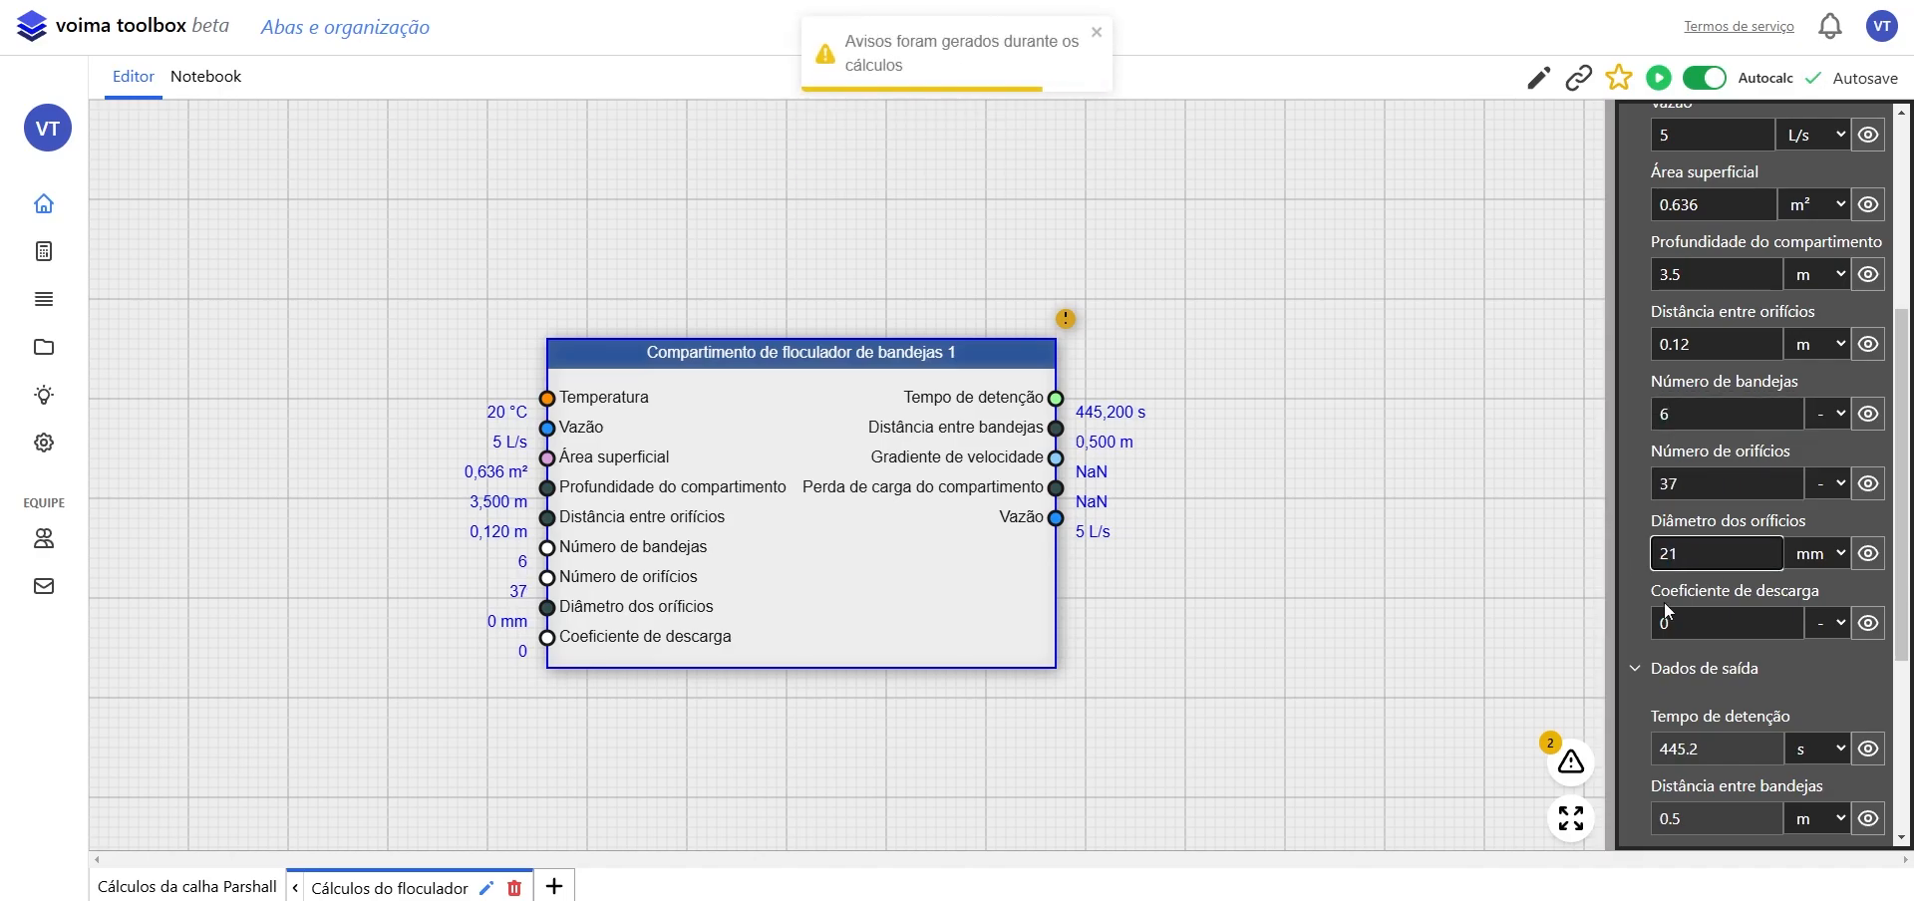
key(Tab)
text(0.61)
click(1330, 518)
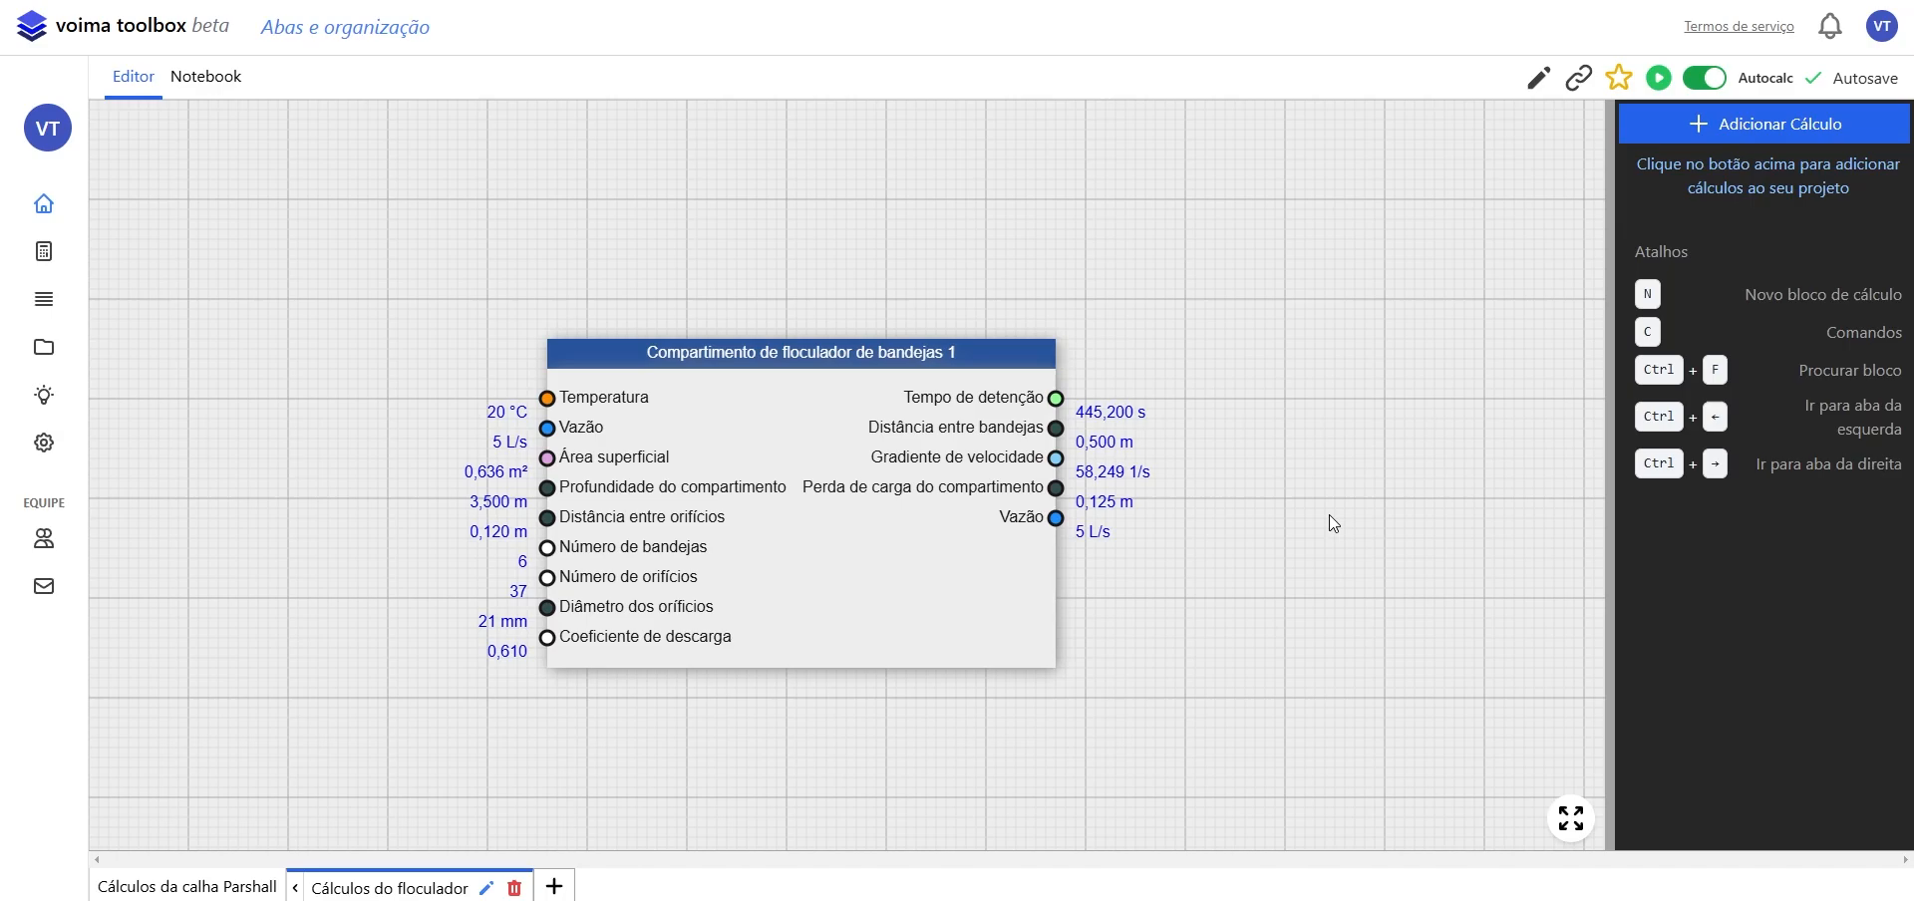
- Change the input flow of the Calha Parshall block on the "Cálculos da calha Parshall" tab to 4 L/s
click(171, 888)
click(810, 488)
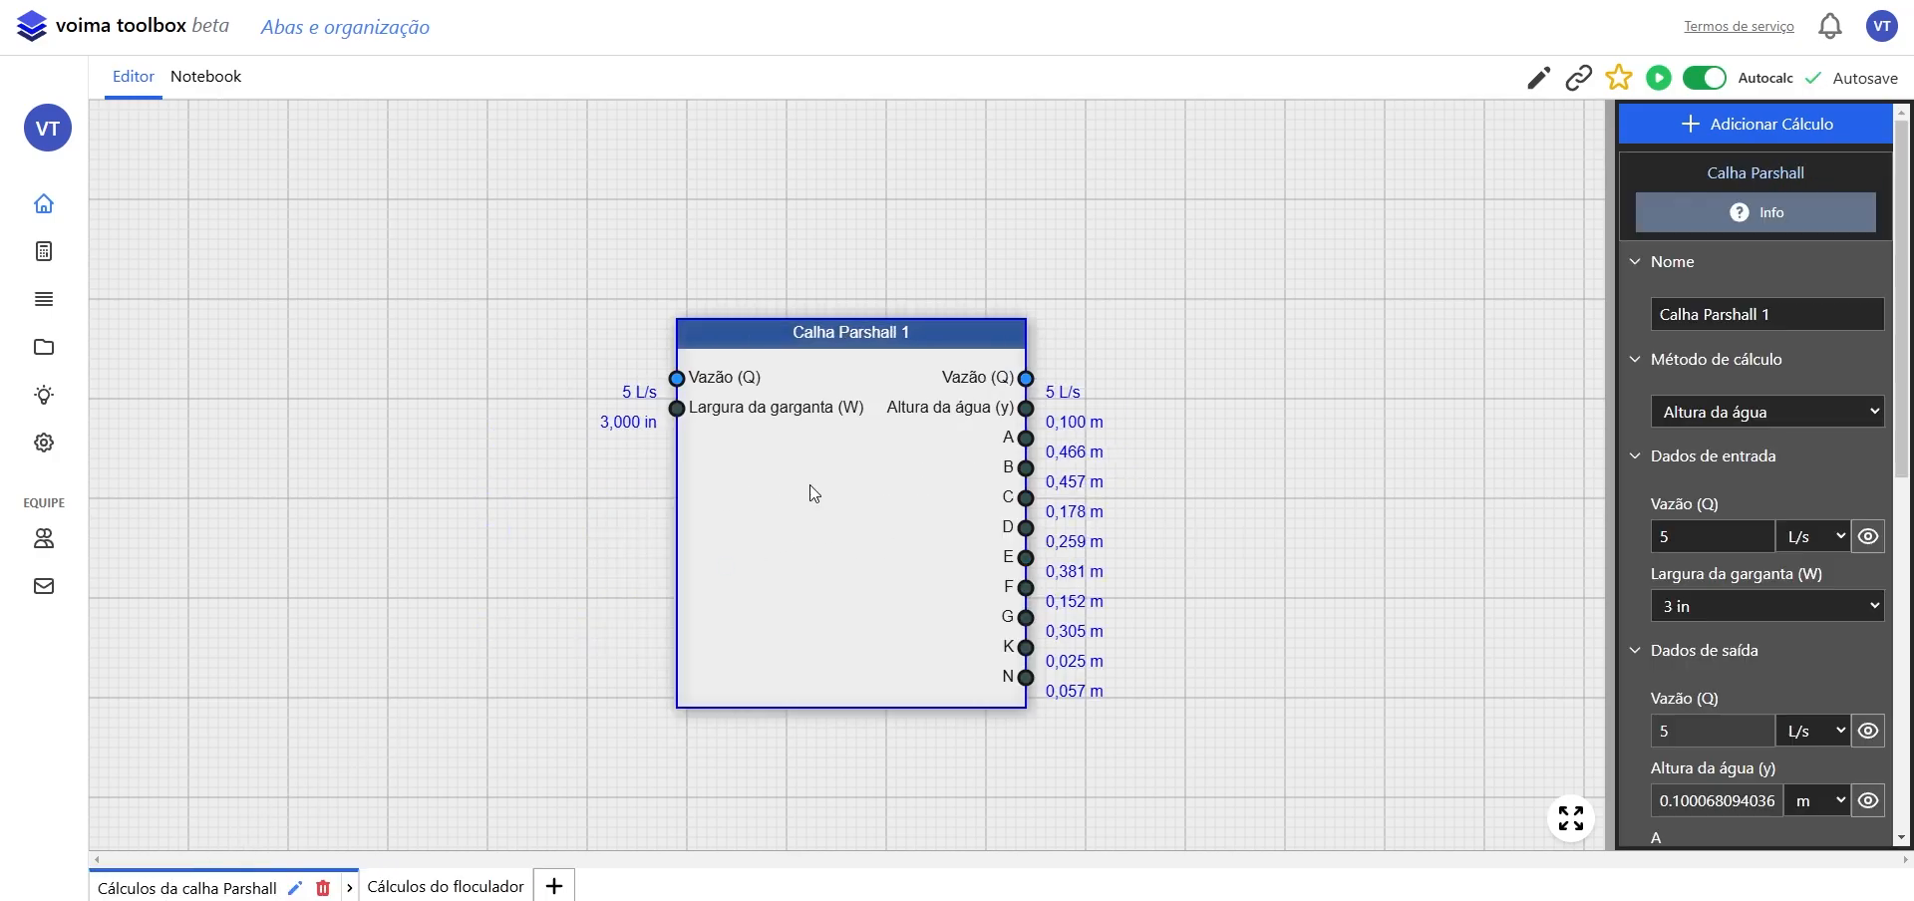
drag(1672, 541, 1647, 546)
text(4)
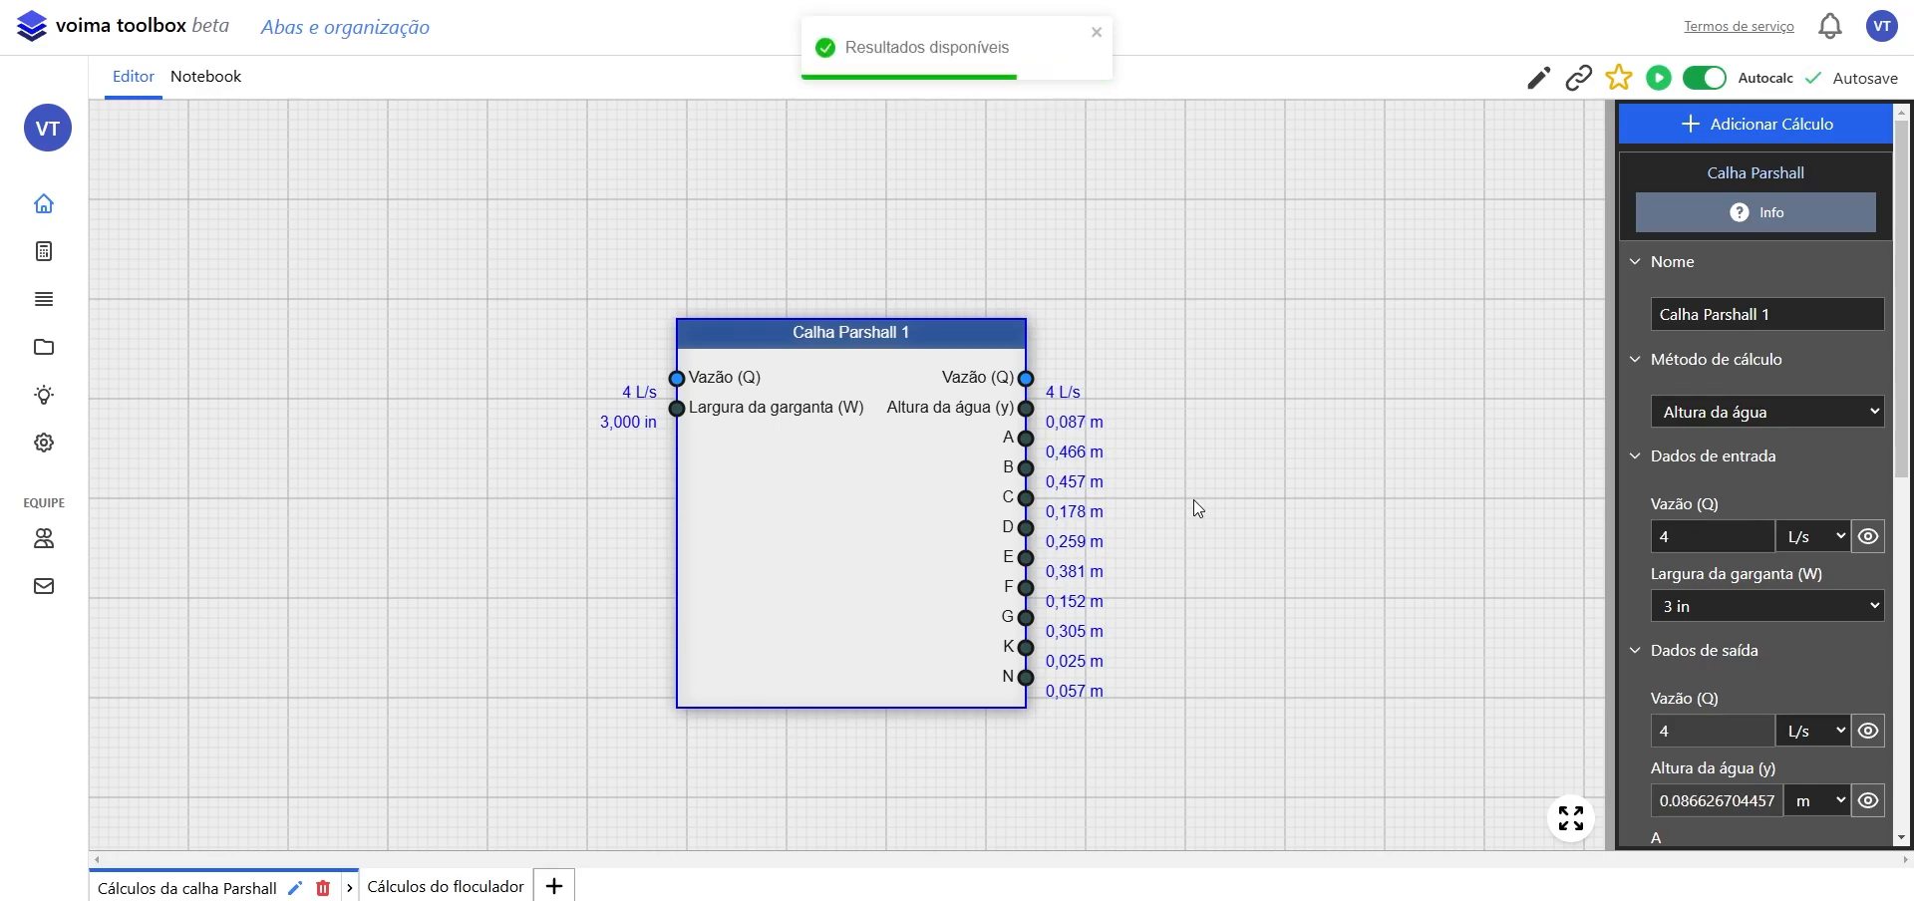
- Place a connection block to the left of the flocculator block on the "Cálculos do floculador" tab
click(446, 886)
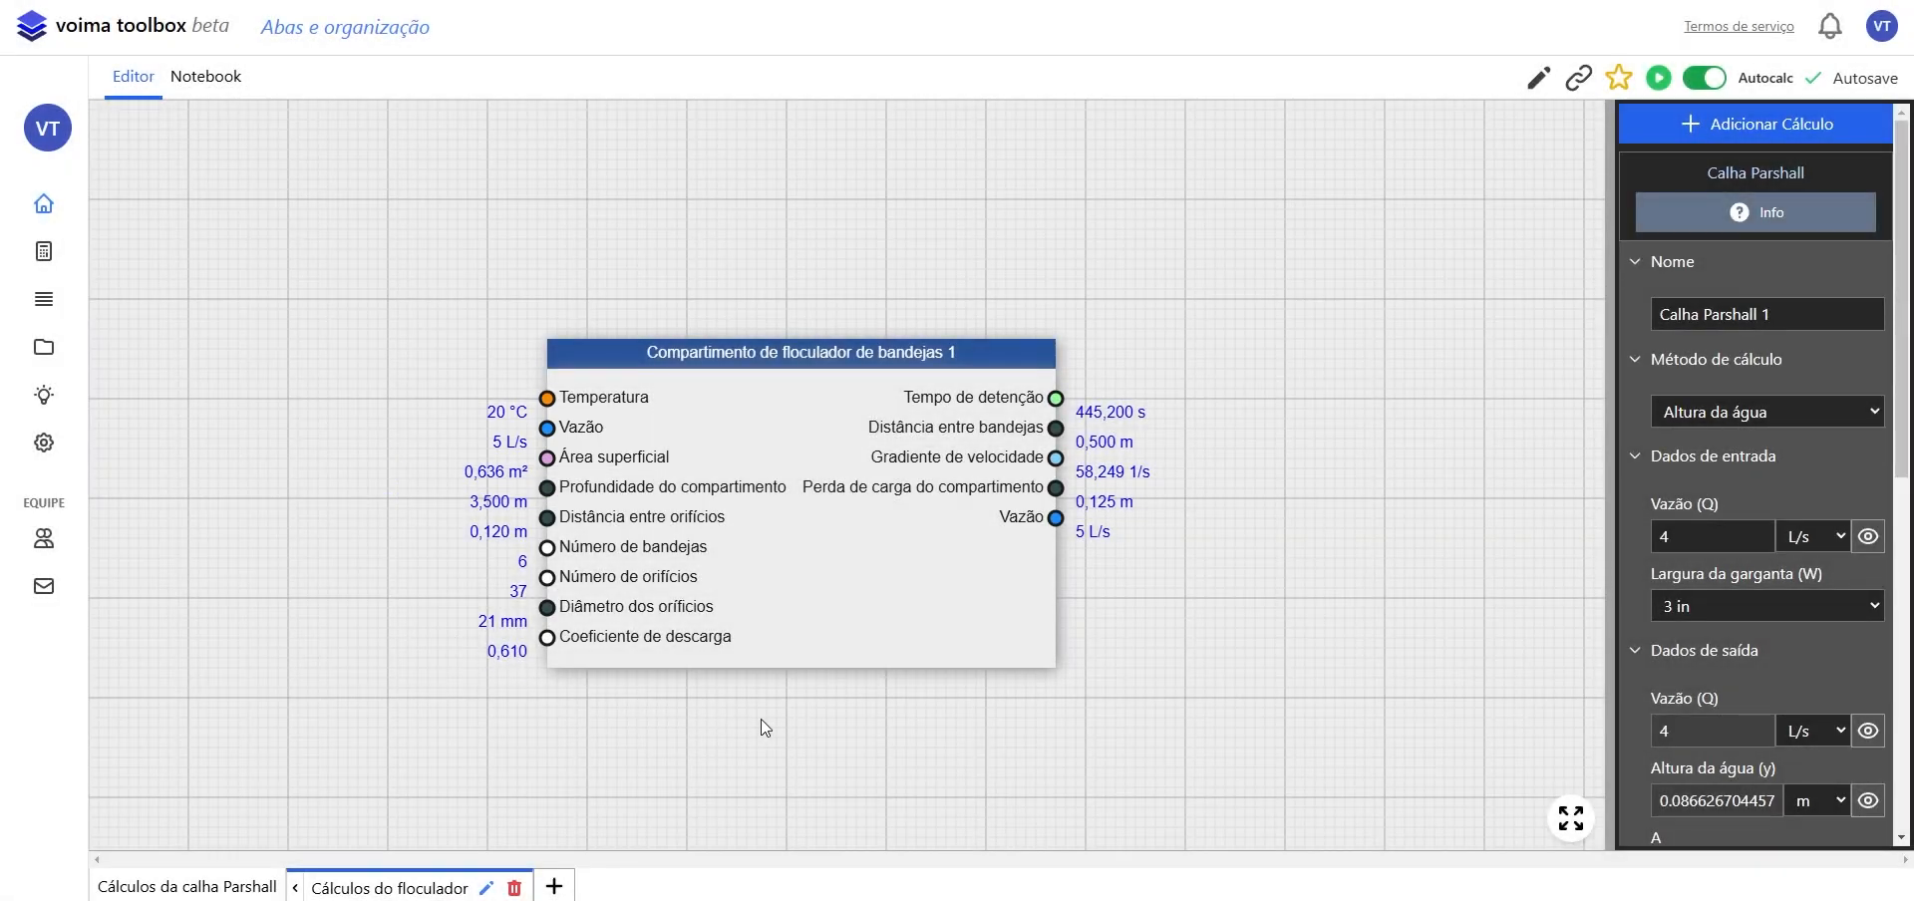
click(808, 742)
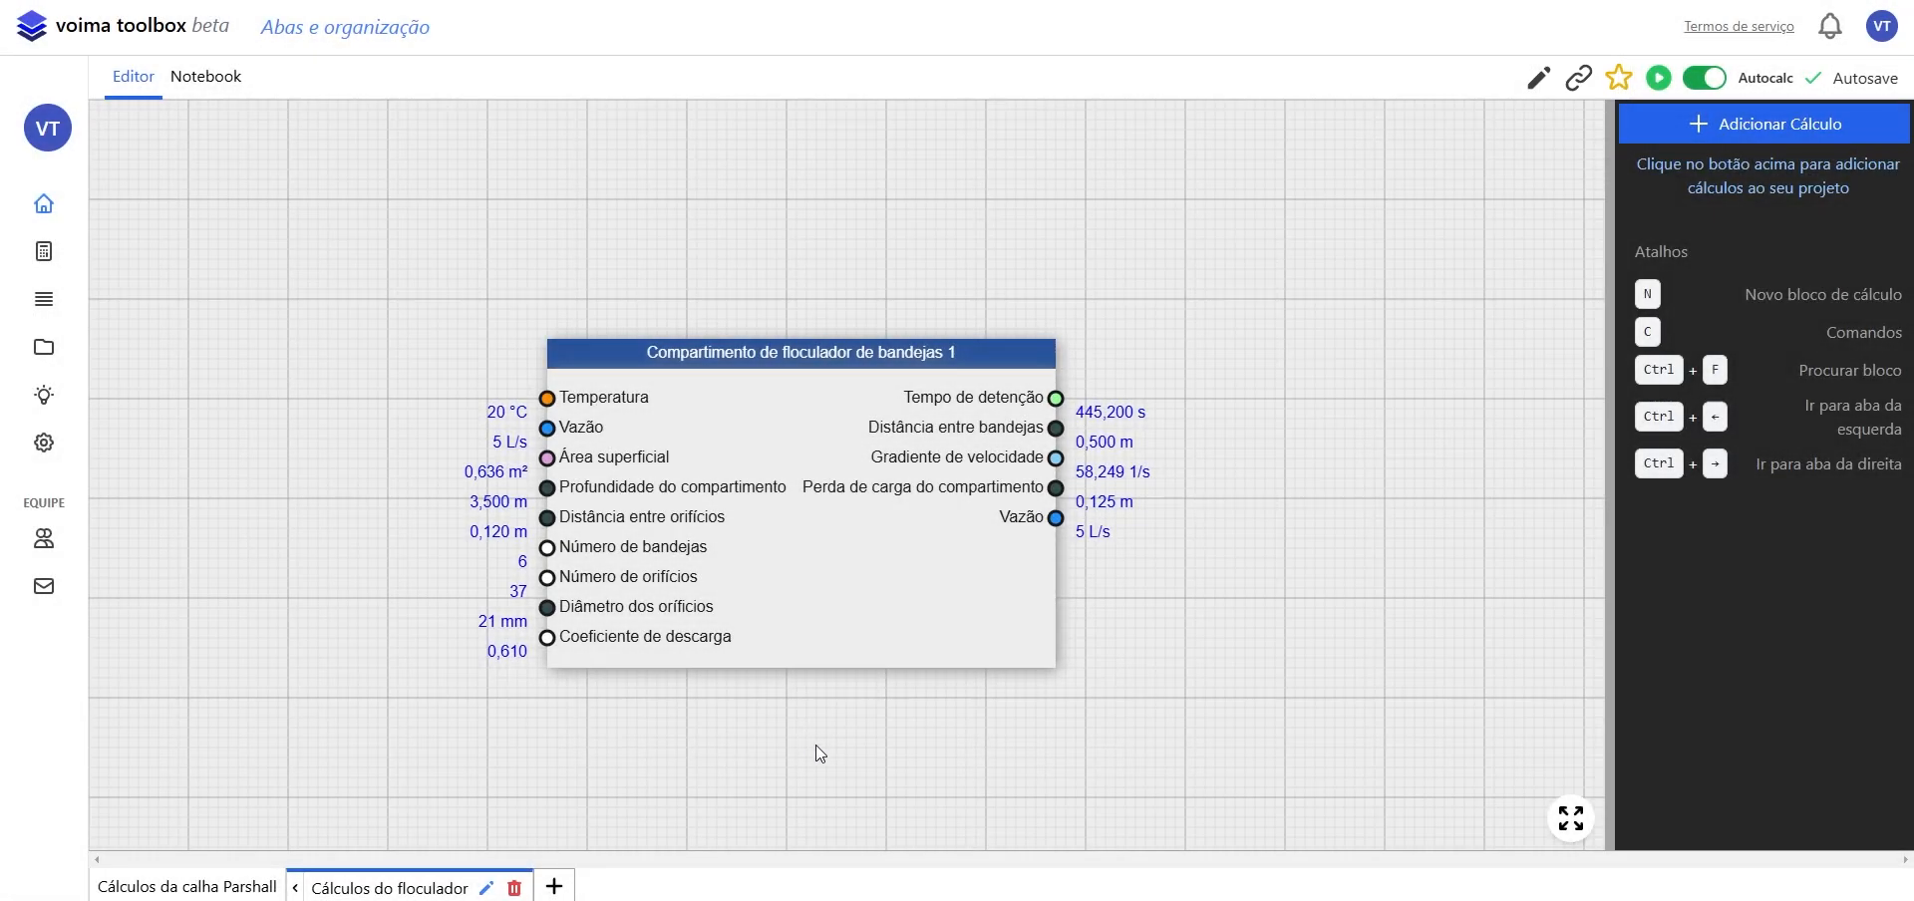
click(1577, 82)
click(242, 411)
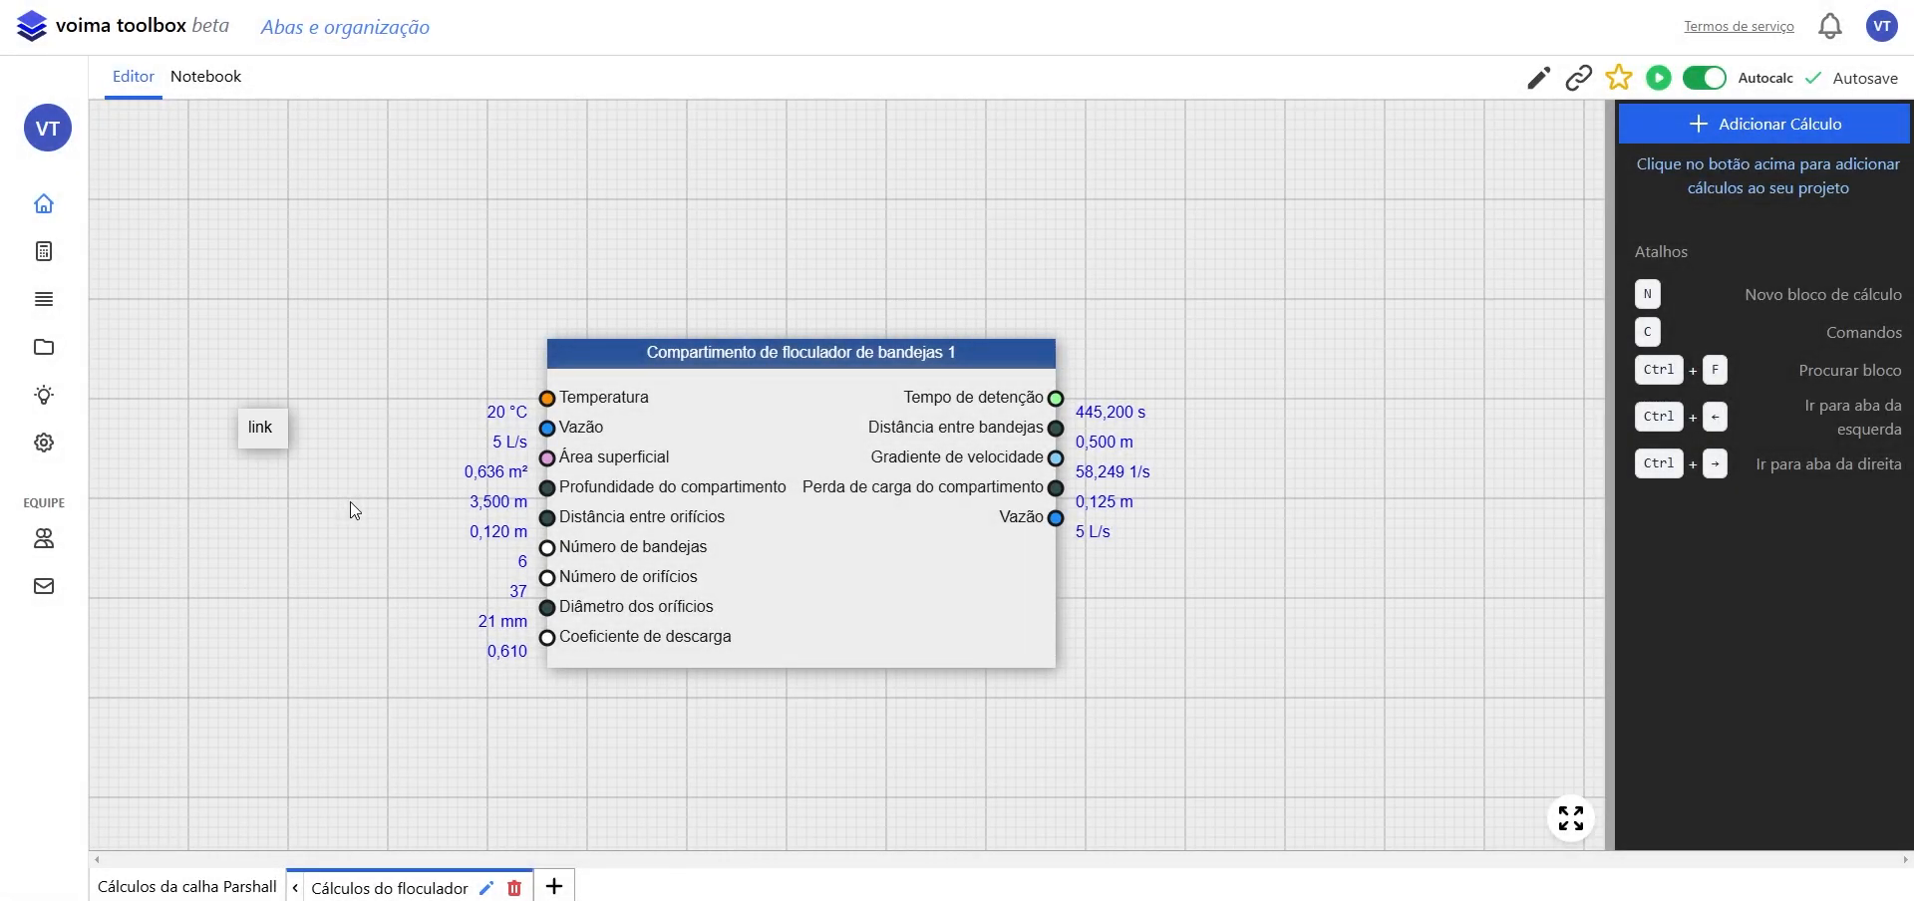
- Link the connection block to the Vazão (Q) variable of the Calha Parshall calculation
click(258, 431)
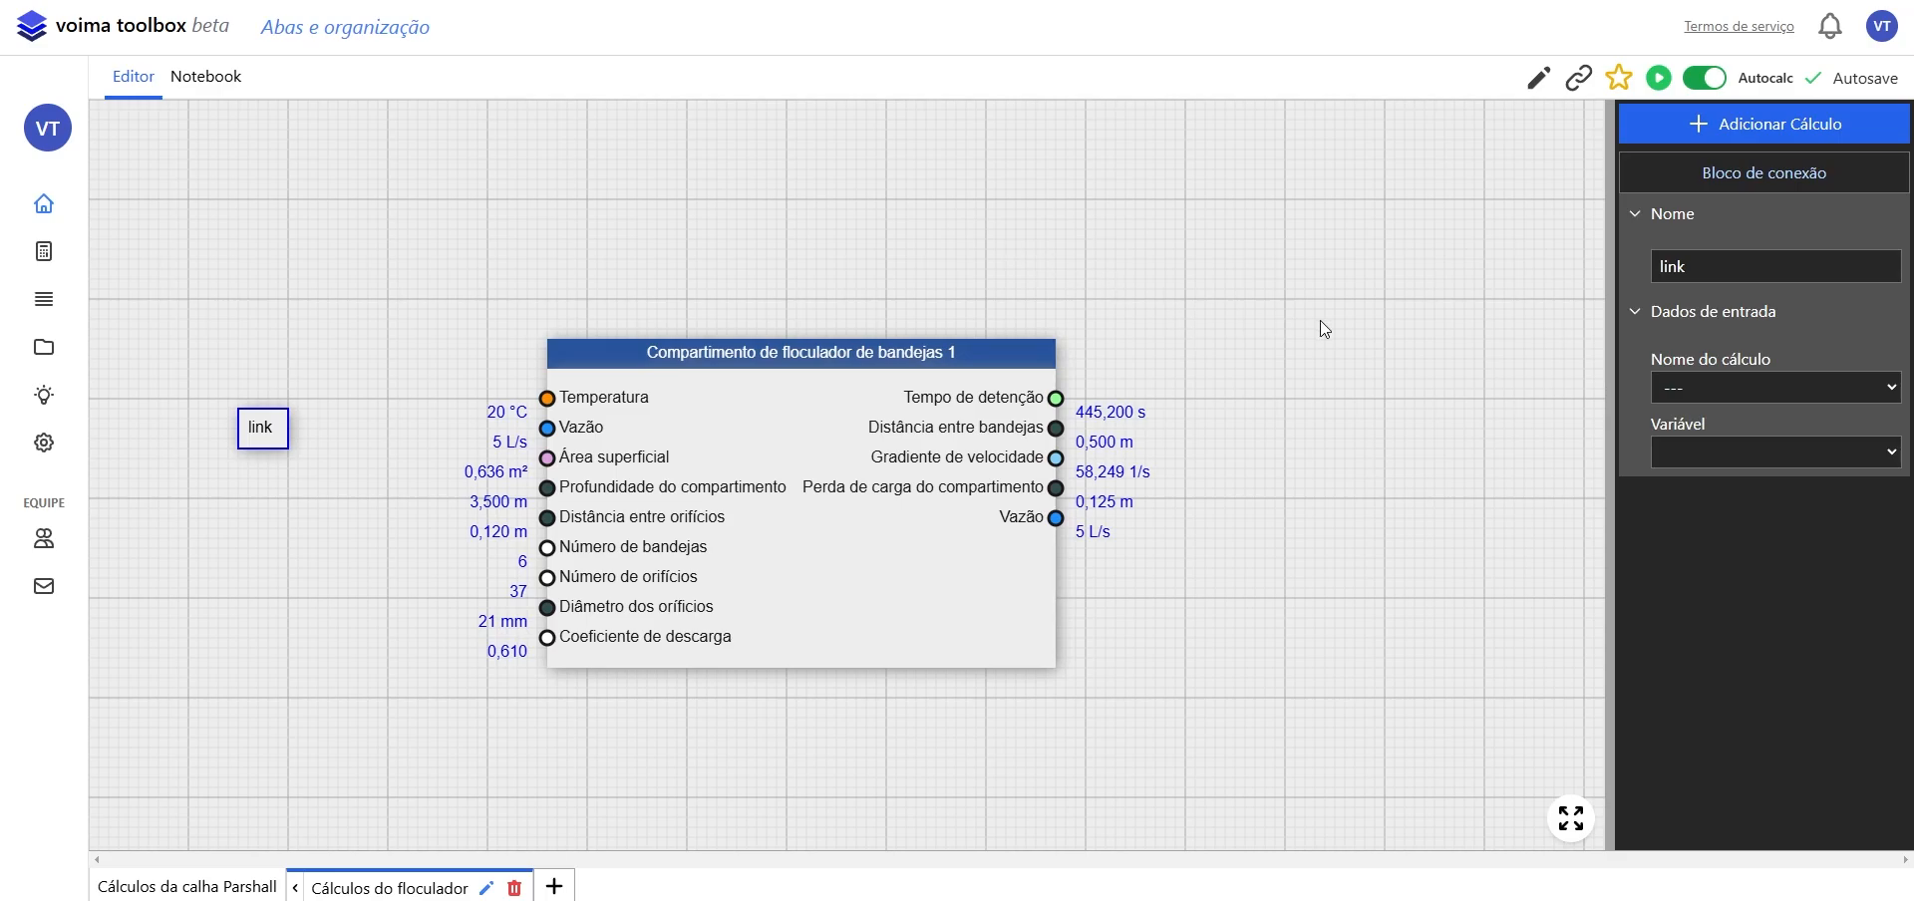
click(1866, 391)
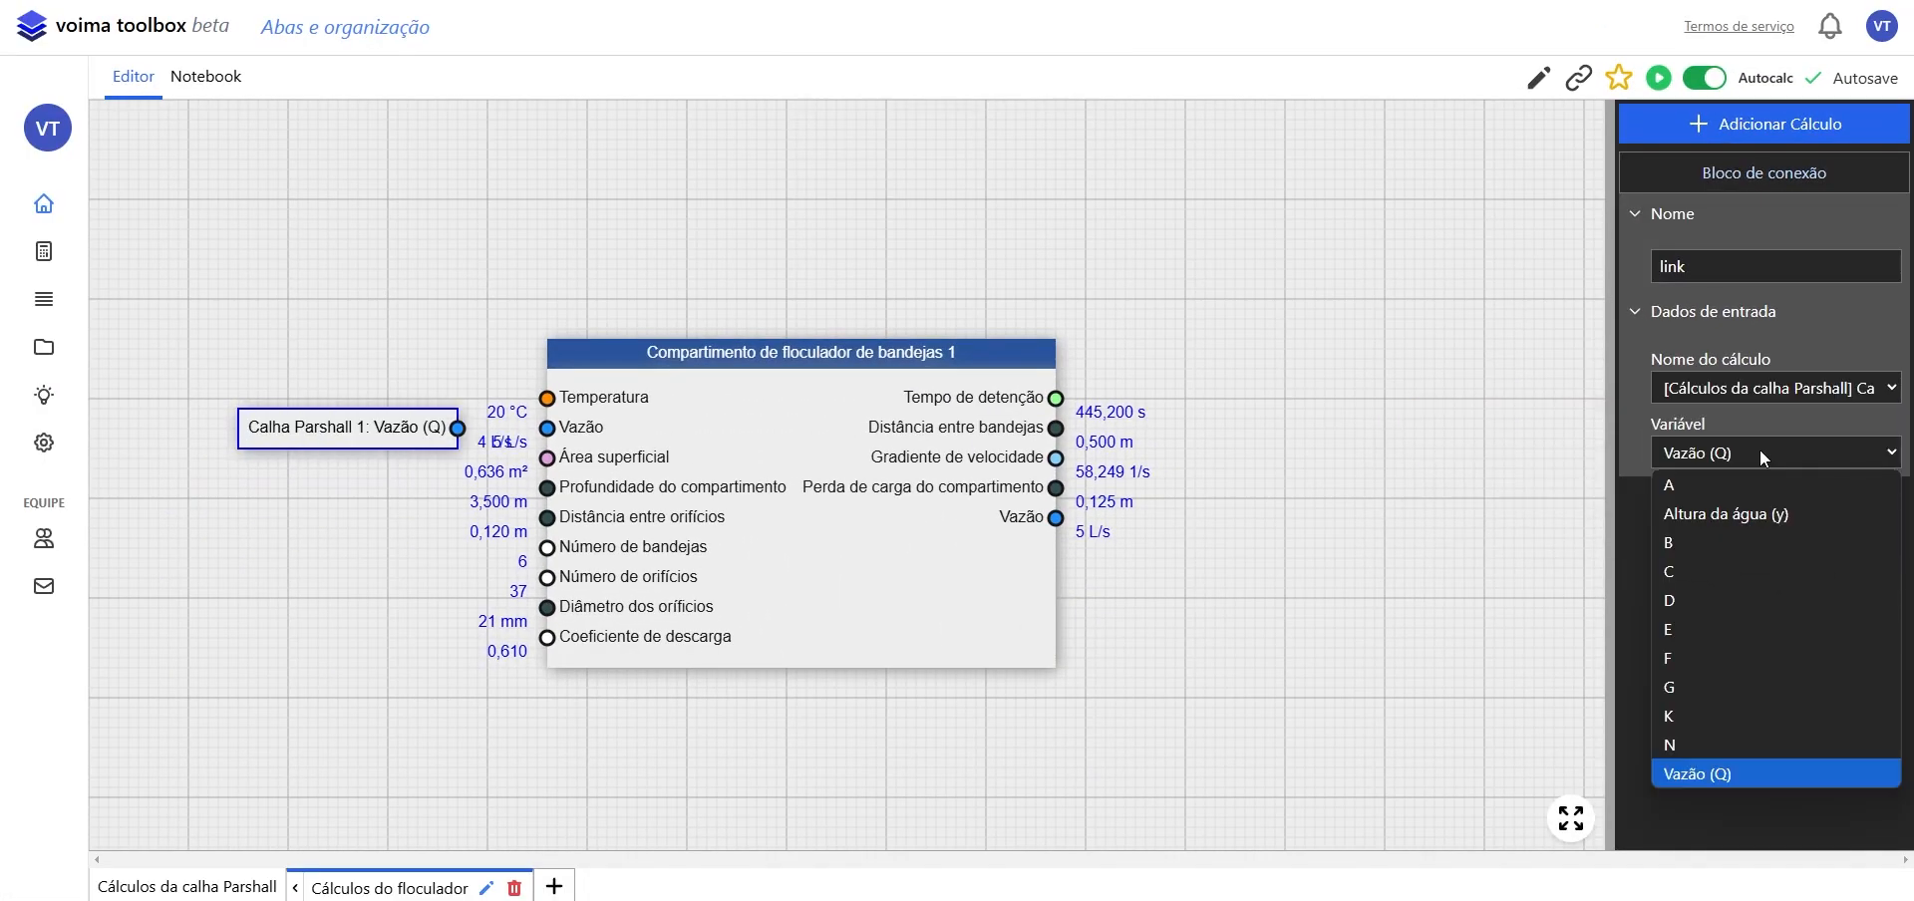
- Move the flocculator block farther from the connection block and connect the linked Vazão (Q) output to the flocculator's Vazão input
click(1760, 450)
drag(802, 556, 932, 556)
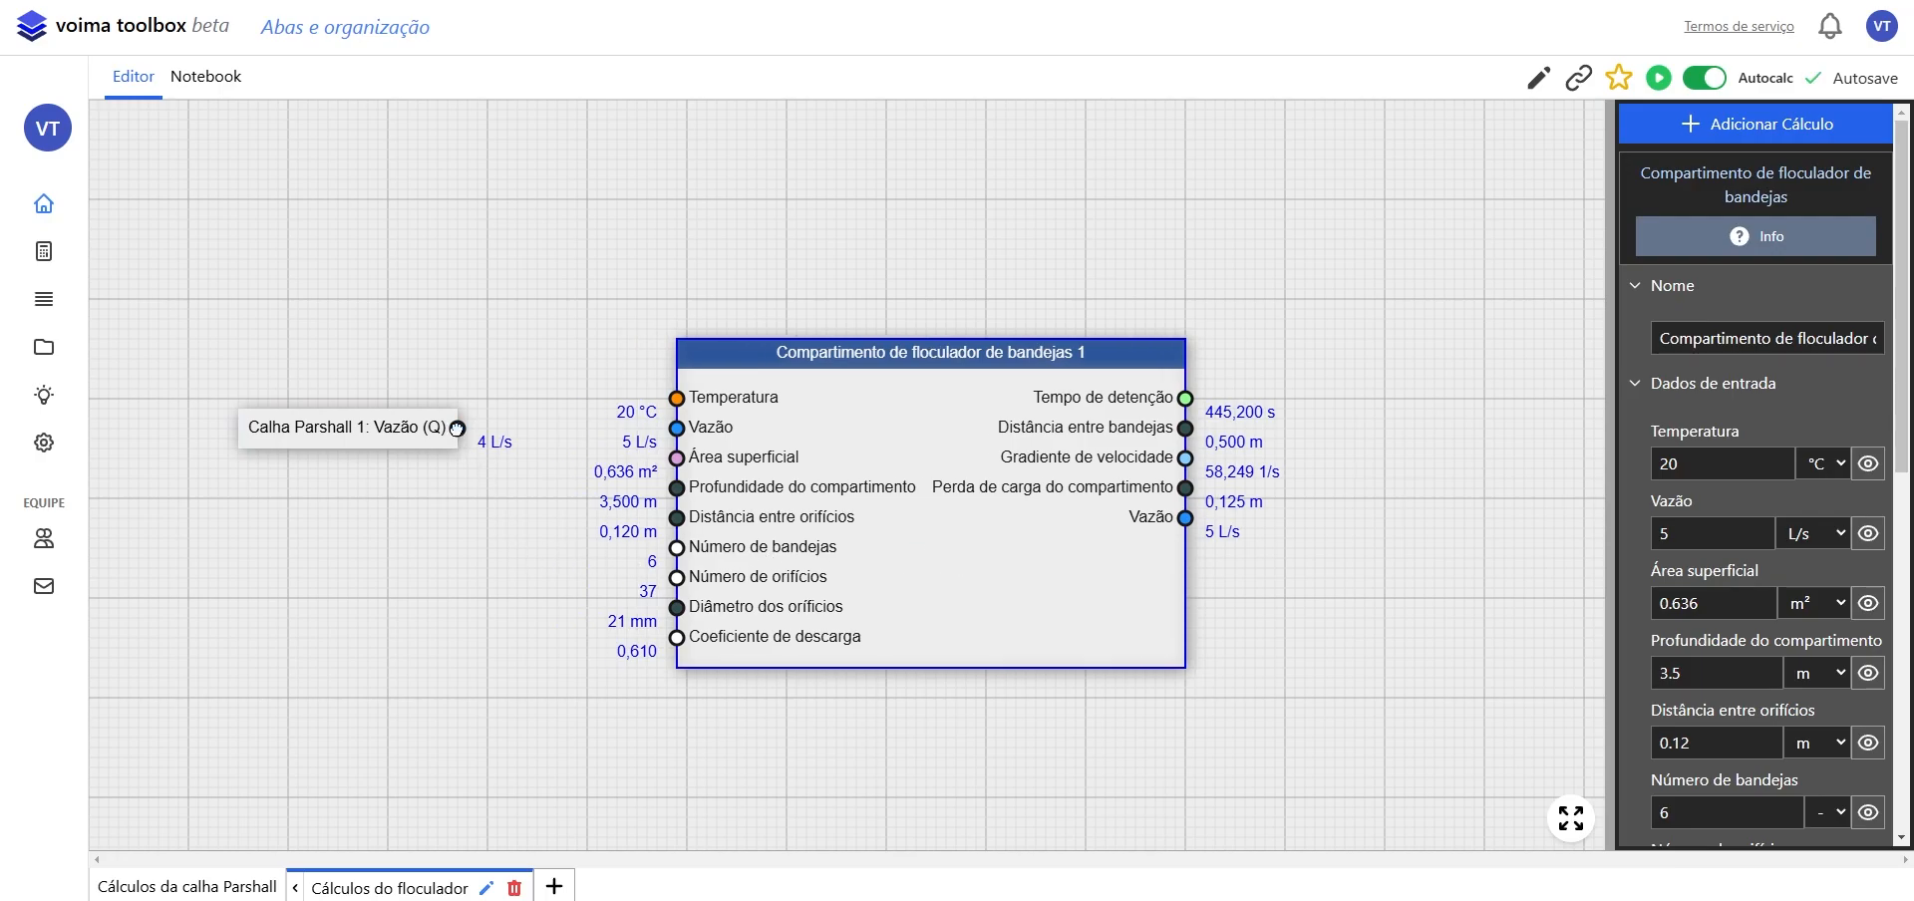
drag(458, 428, 678, 428)
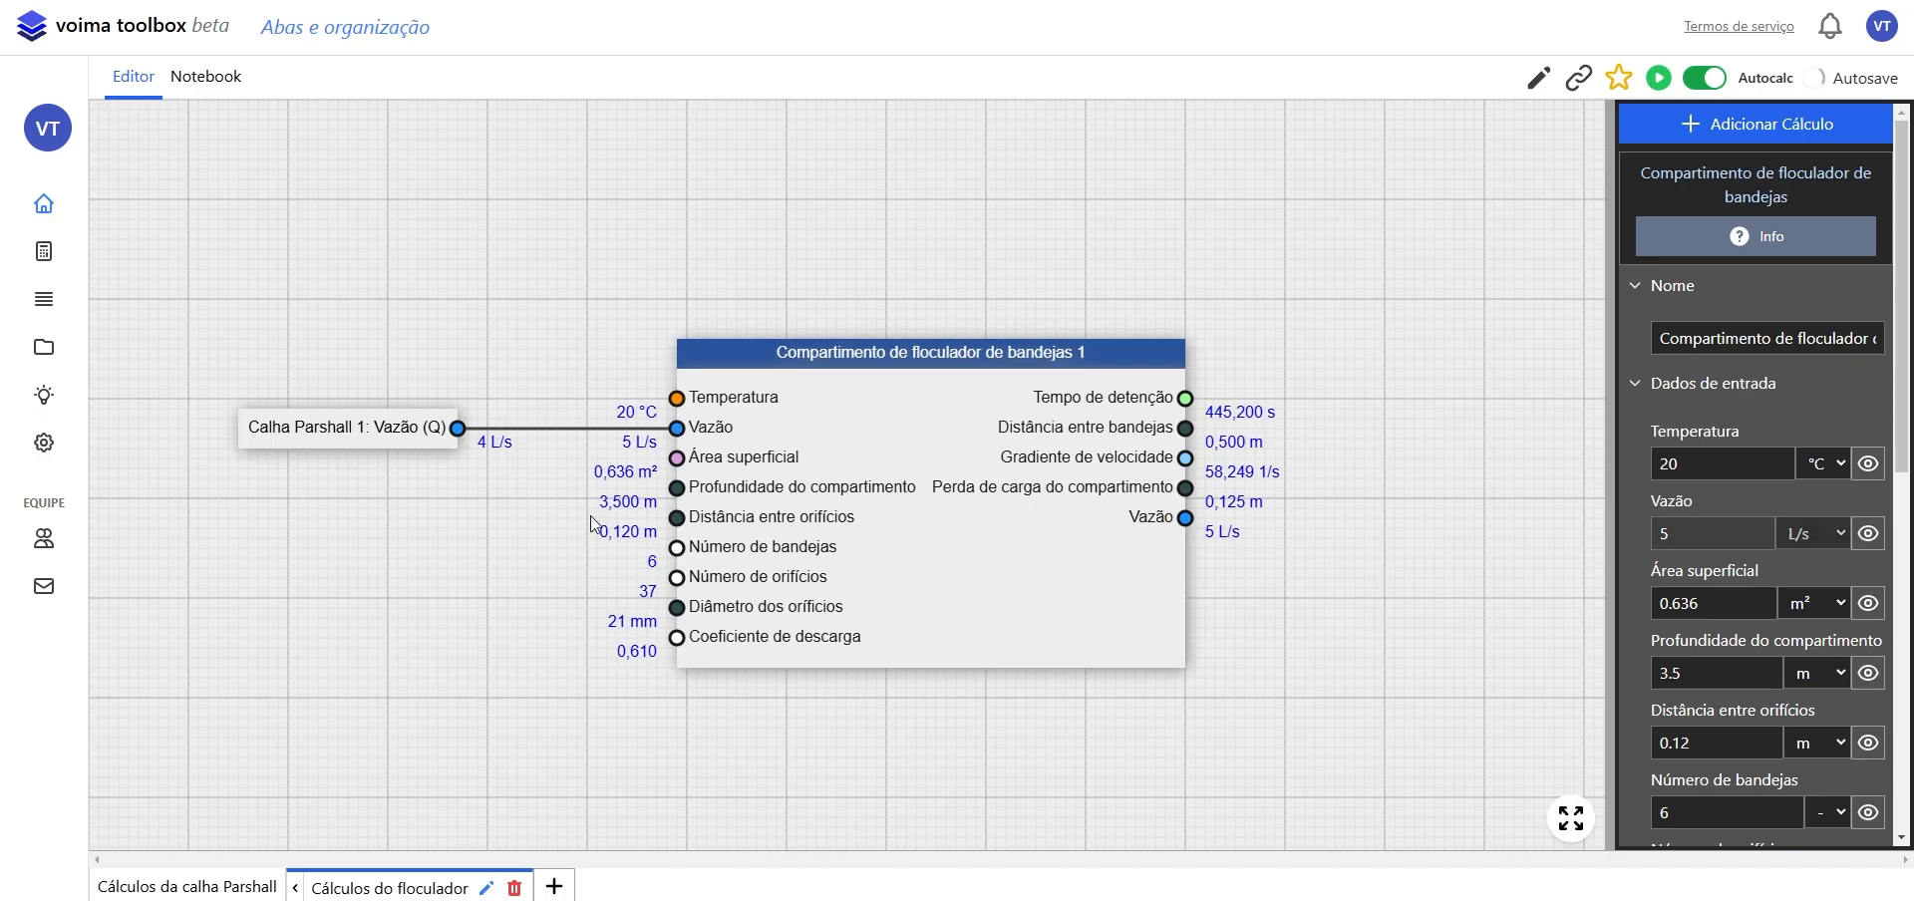
click(541, 529)
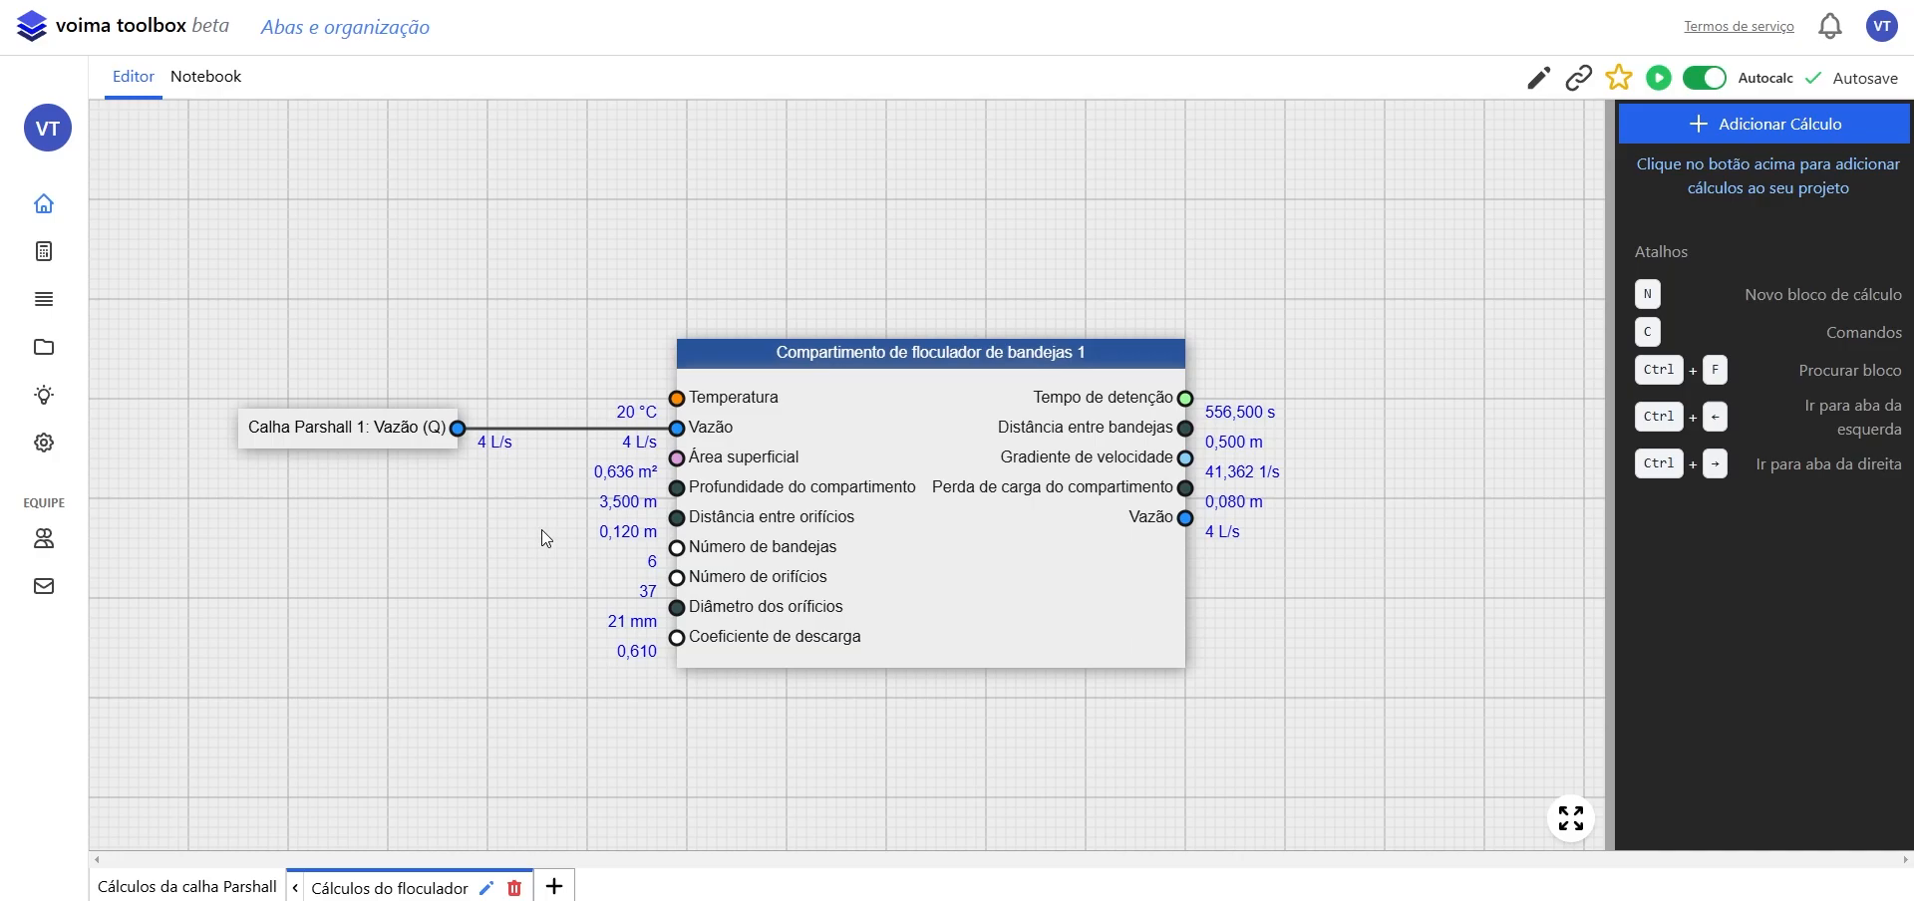
- Set the Calha Parshall block's input flow to 5 L/s and return to the "Cálculos do floculador" tab
click(204, 886)
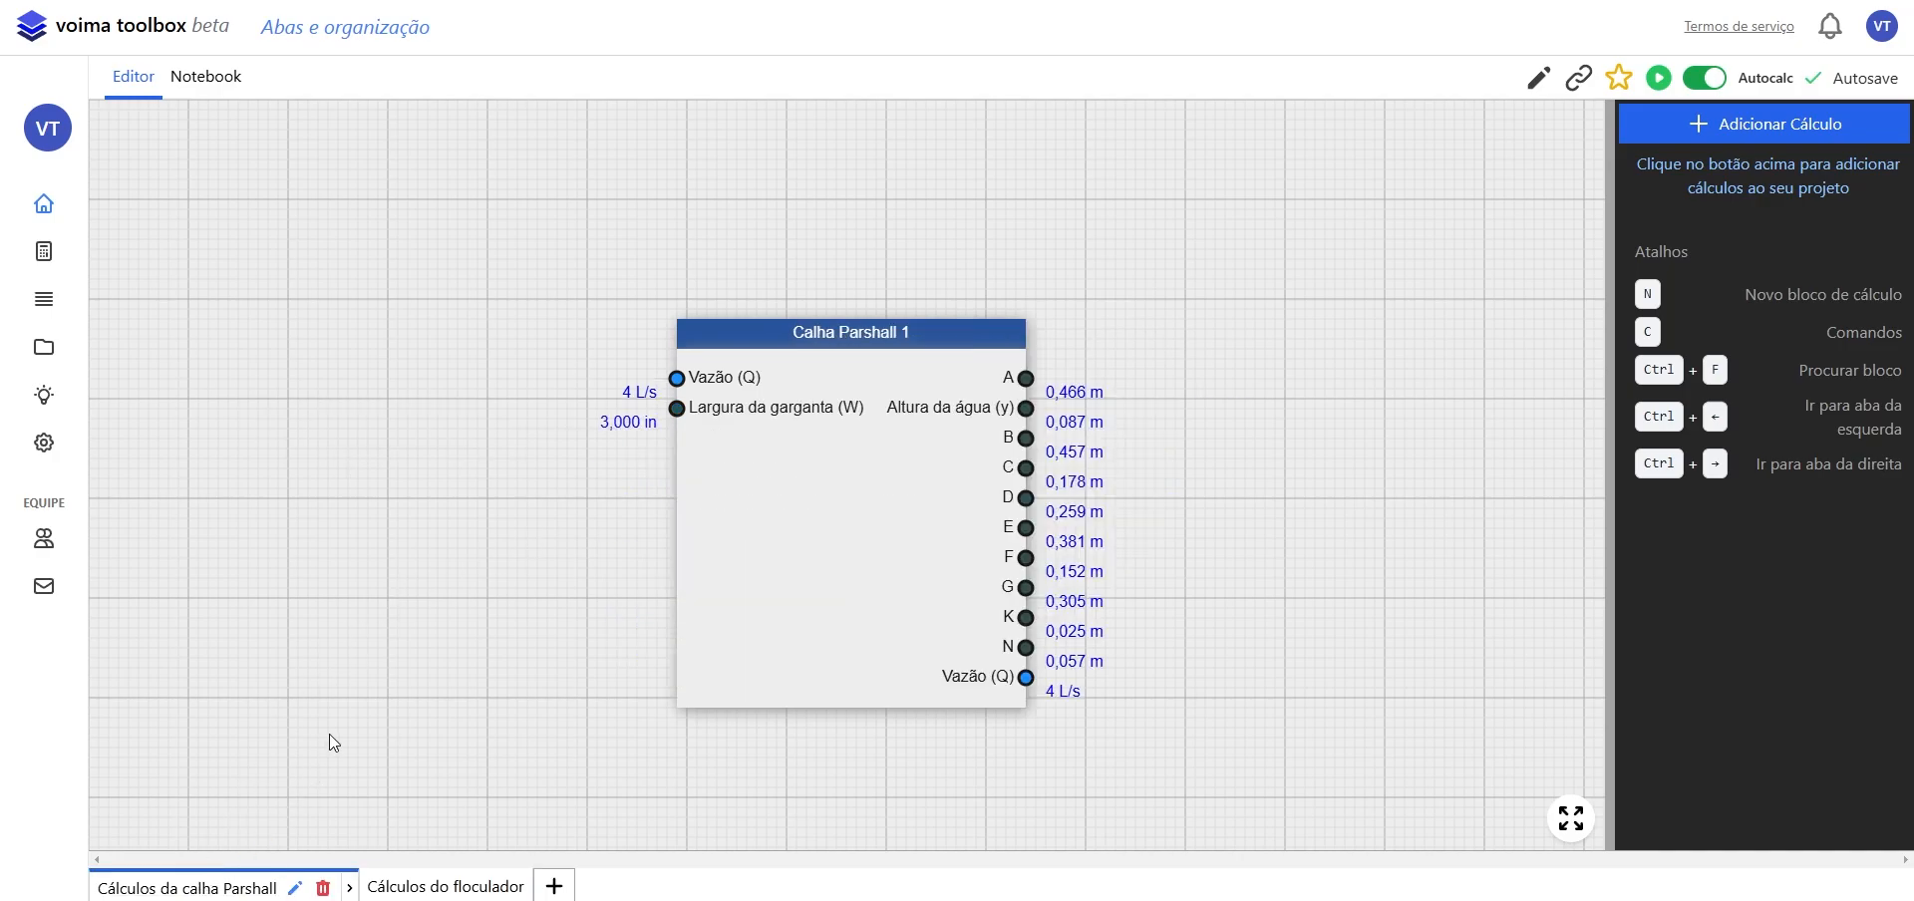
click(840, 522)
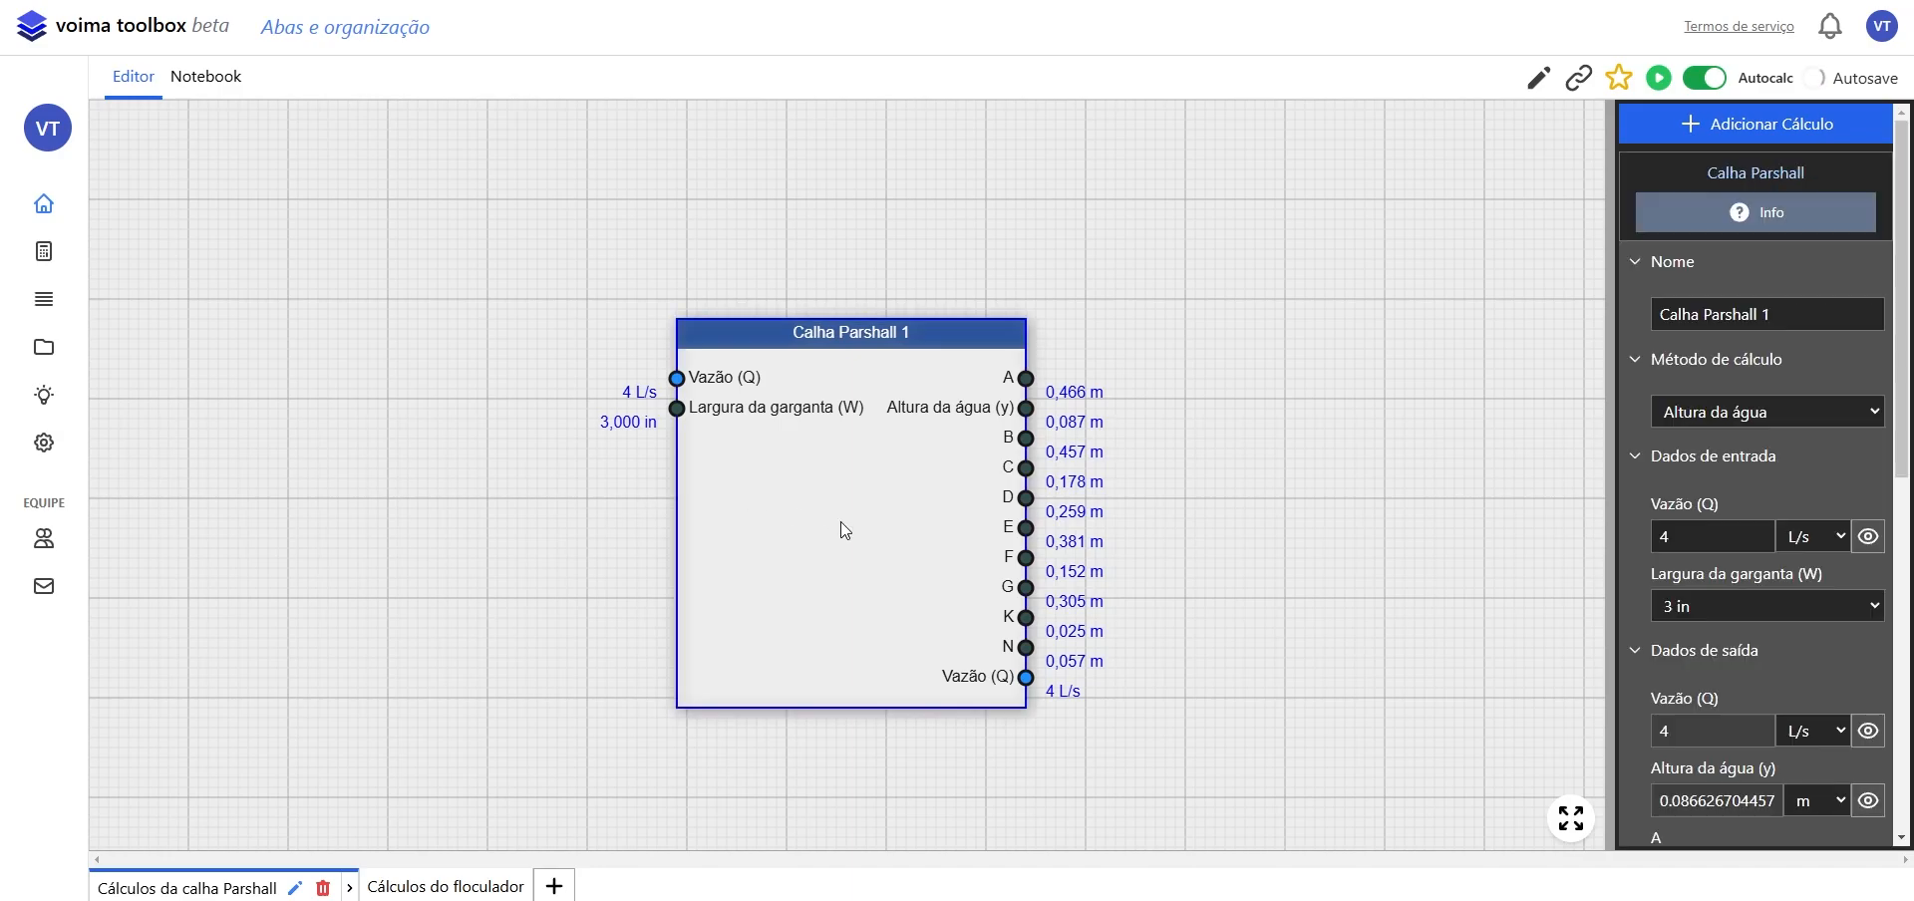
double_click(1674, 530)
text(5)
click(1416, 528)
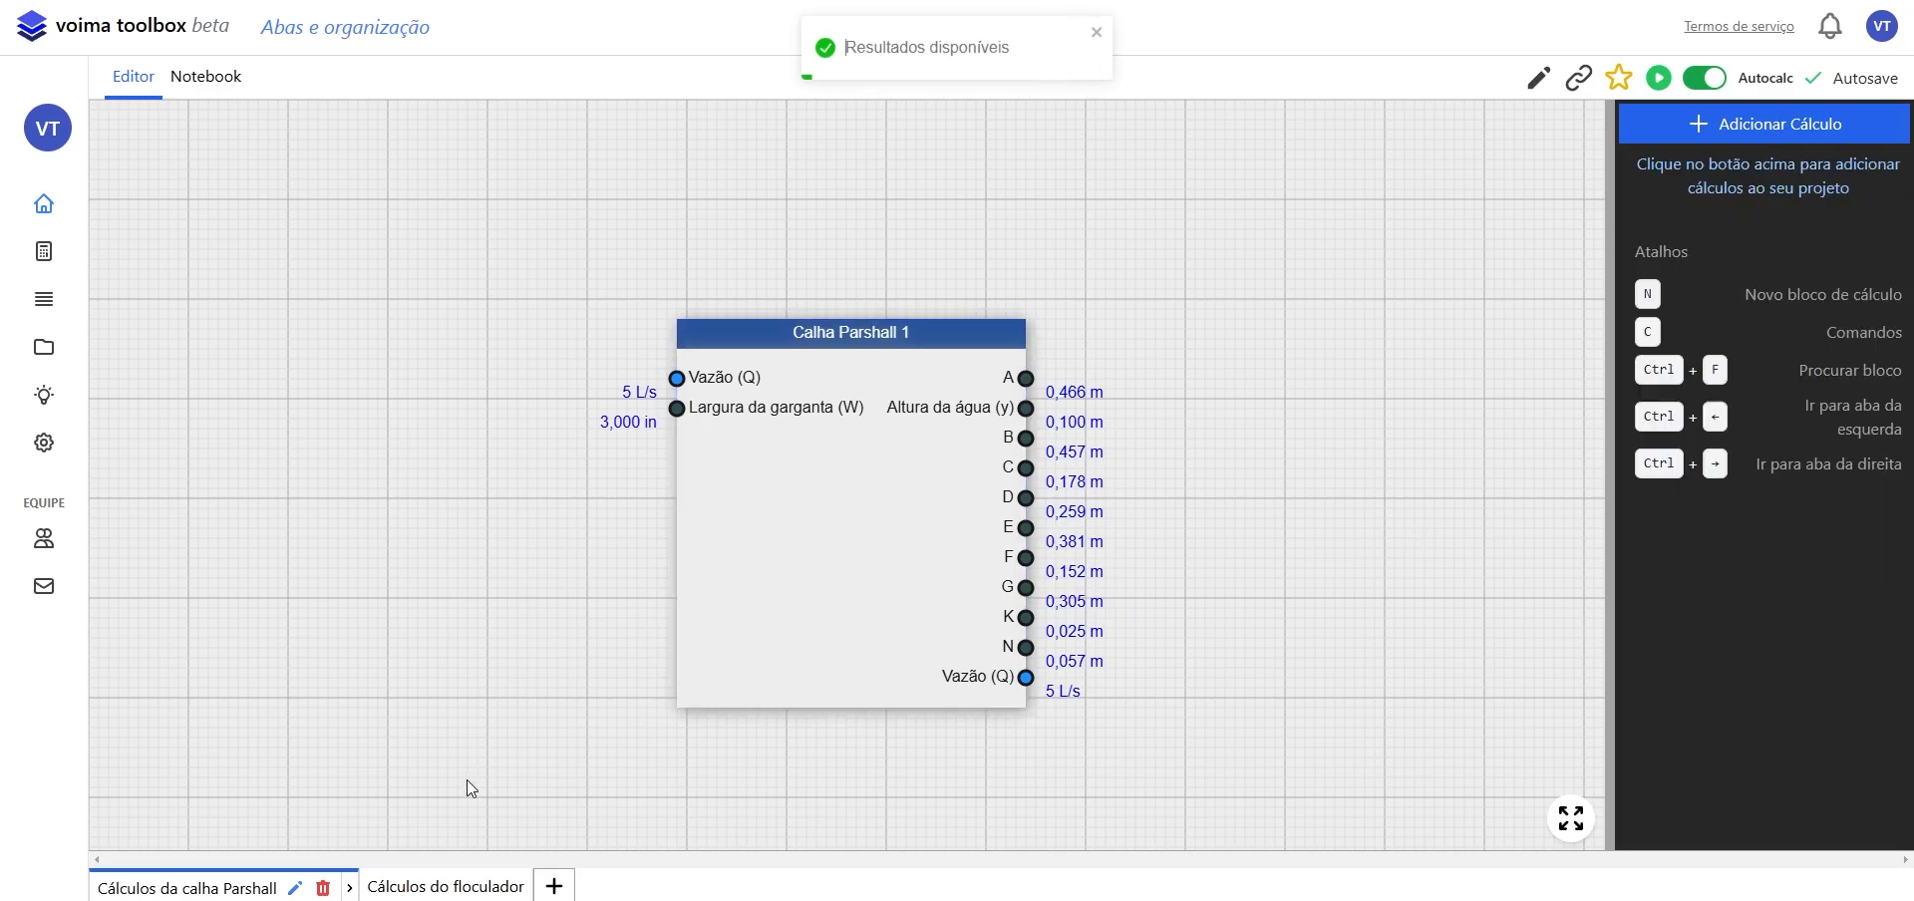
click(467, 885)
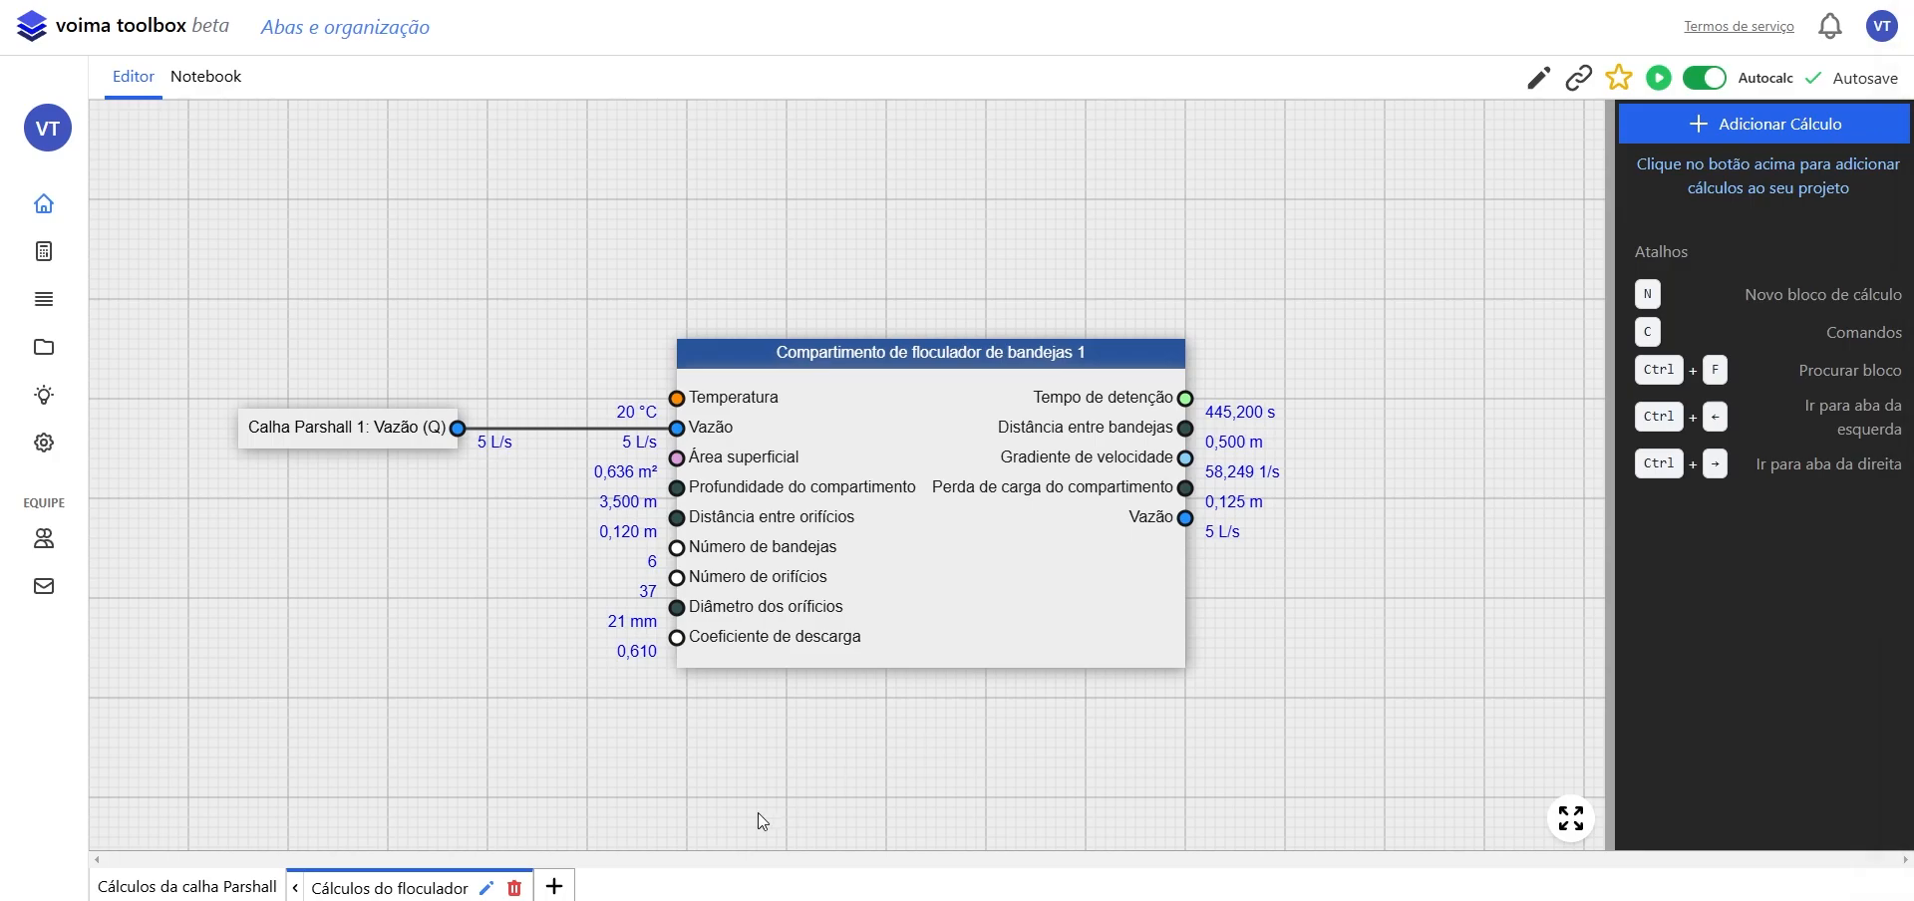
- Add a new tab named "Dados de entrada" and move it ahead of the two calculation tabs
click(554, 886)
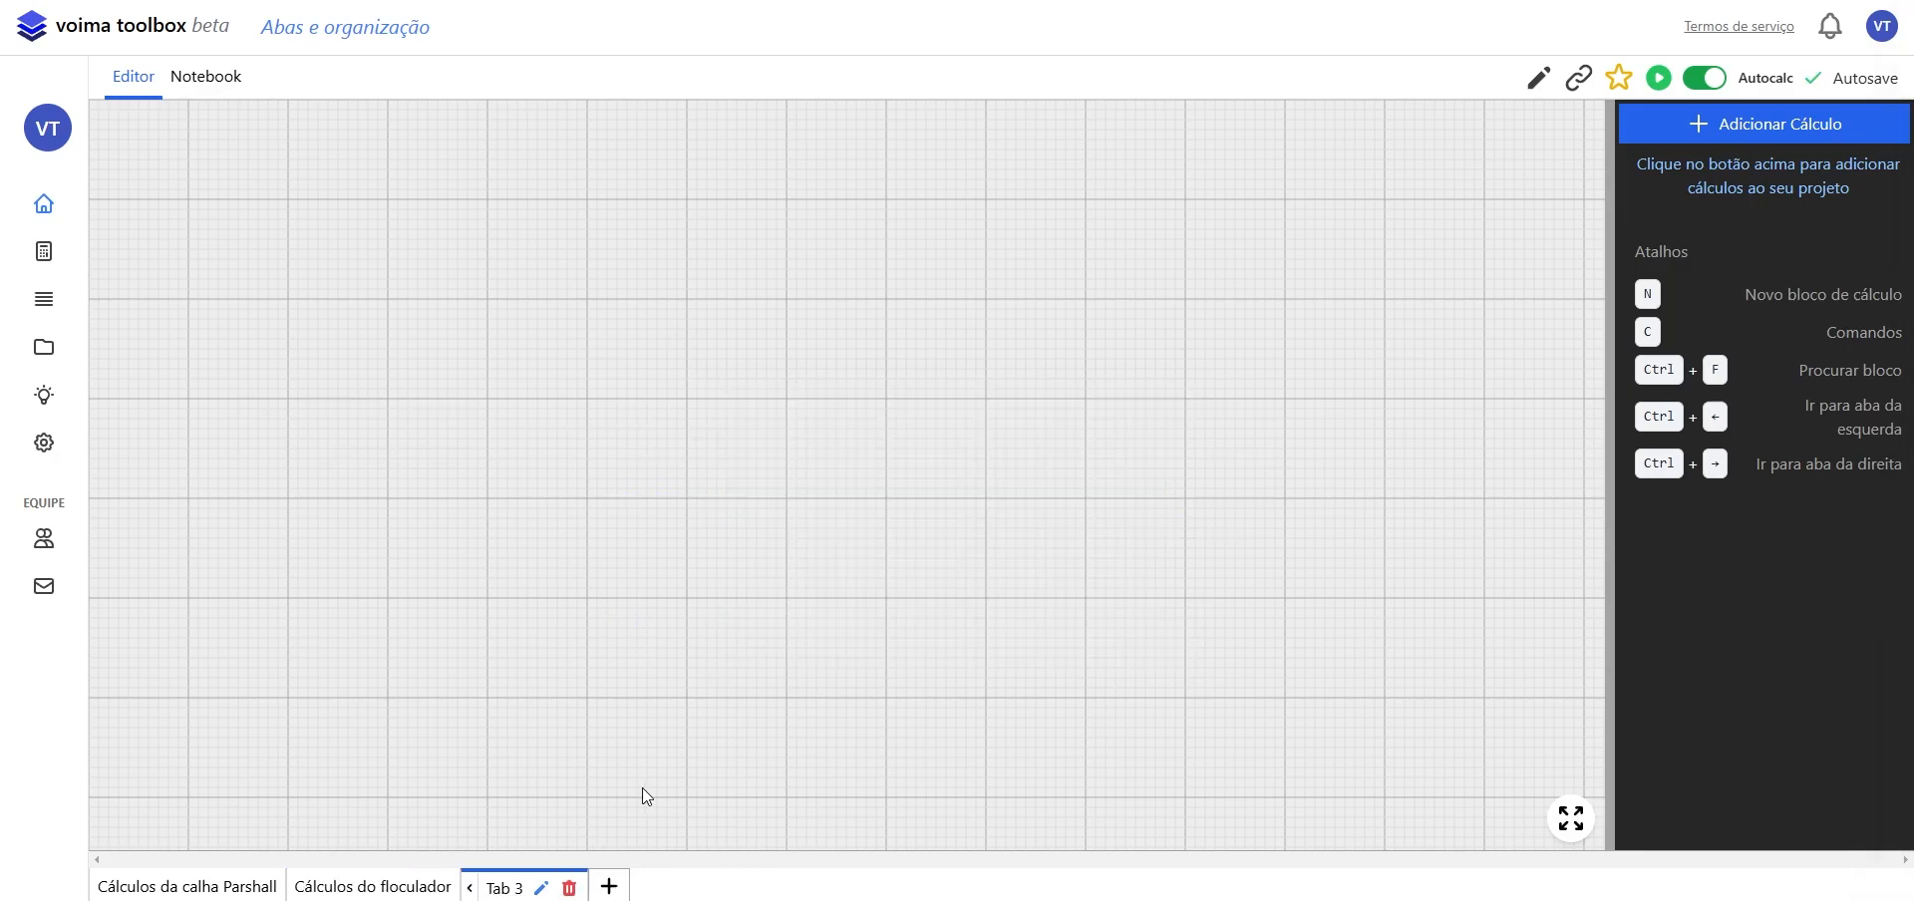
click(540, 887)
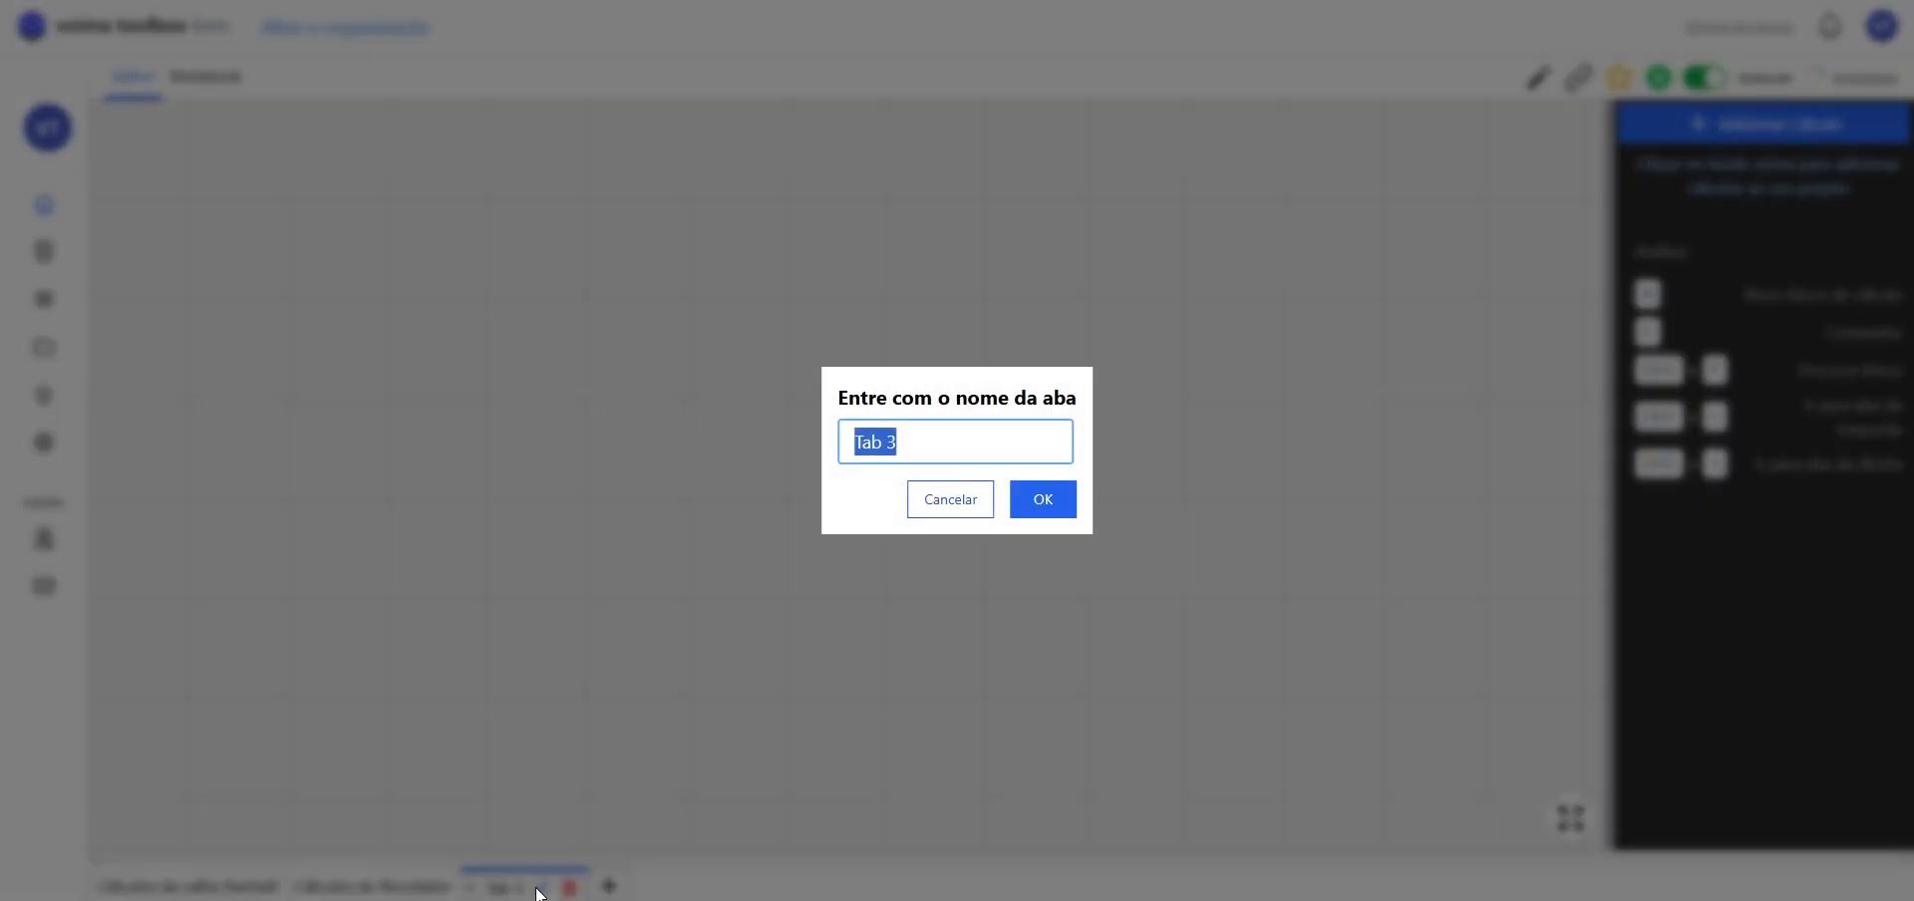
text(Dados de entrada)
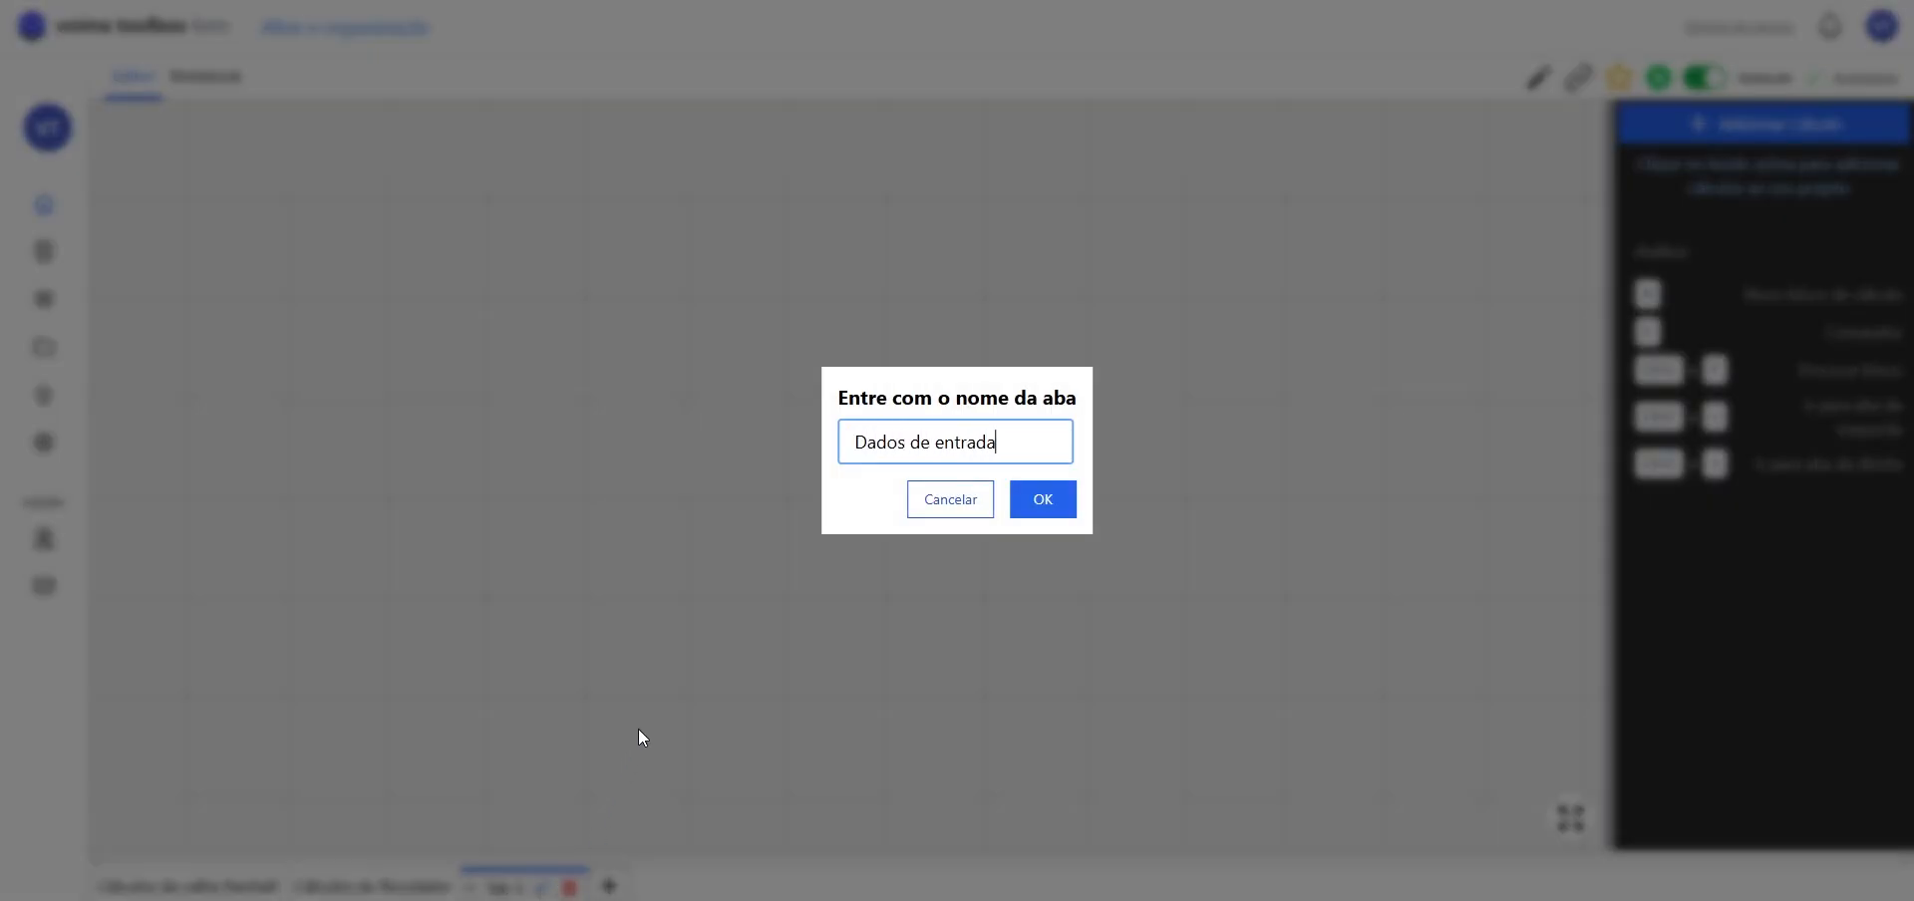
click(1043, 500)
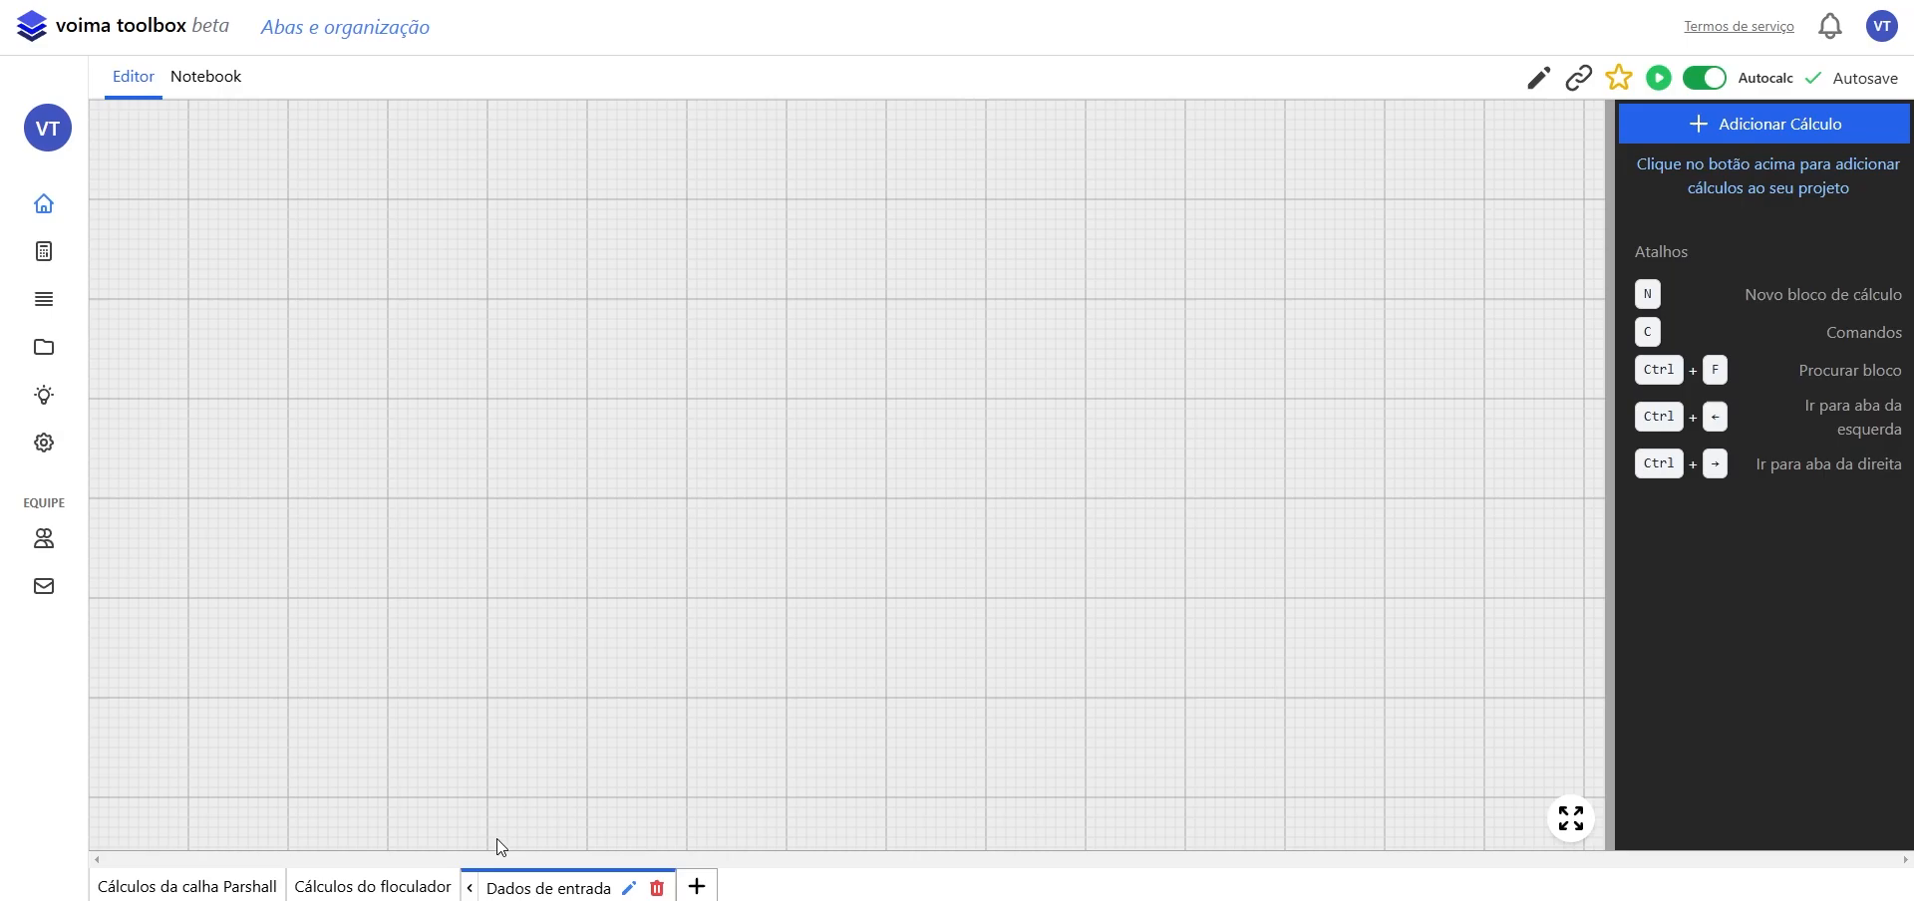
click(470, 887)
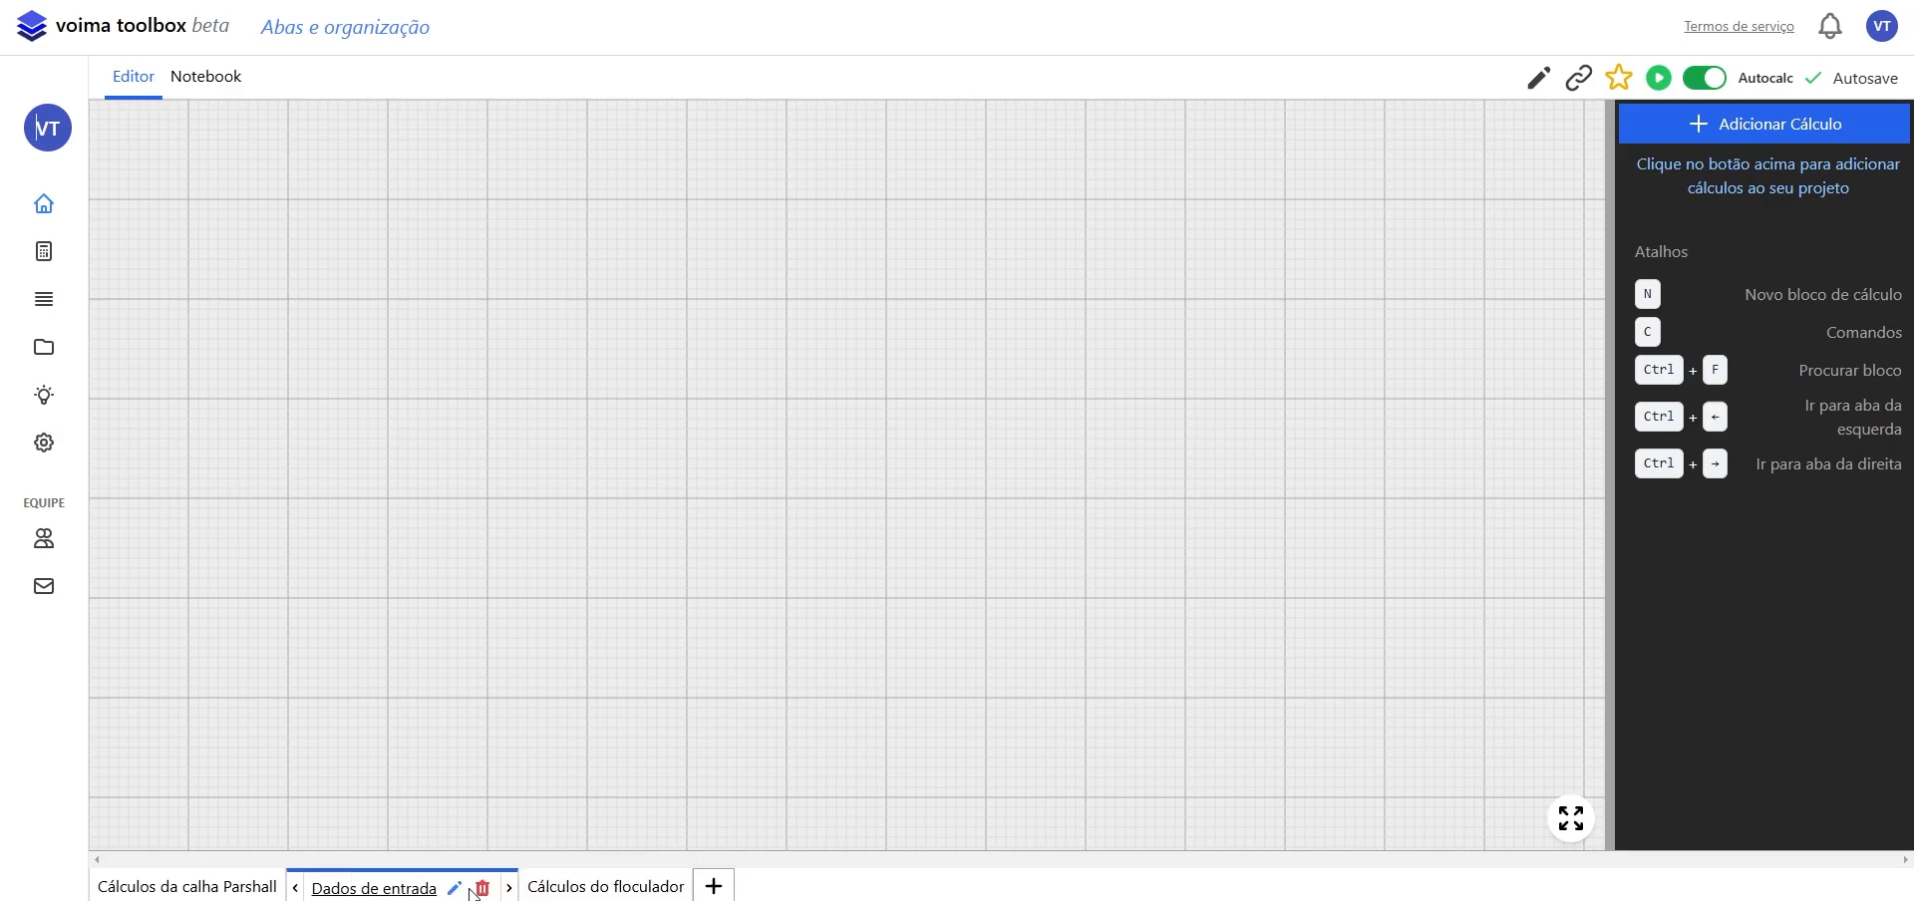
click(295, 887)
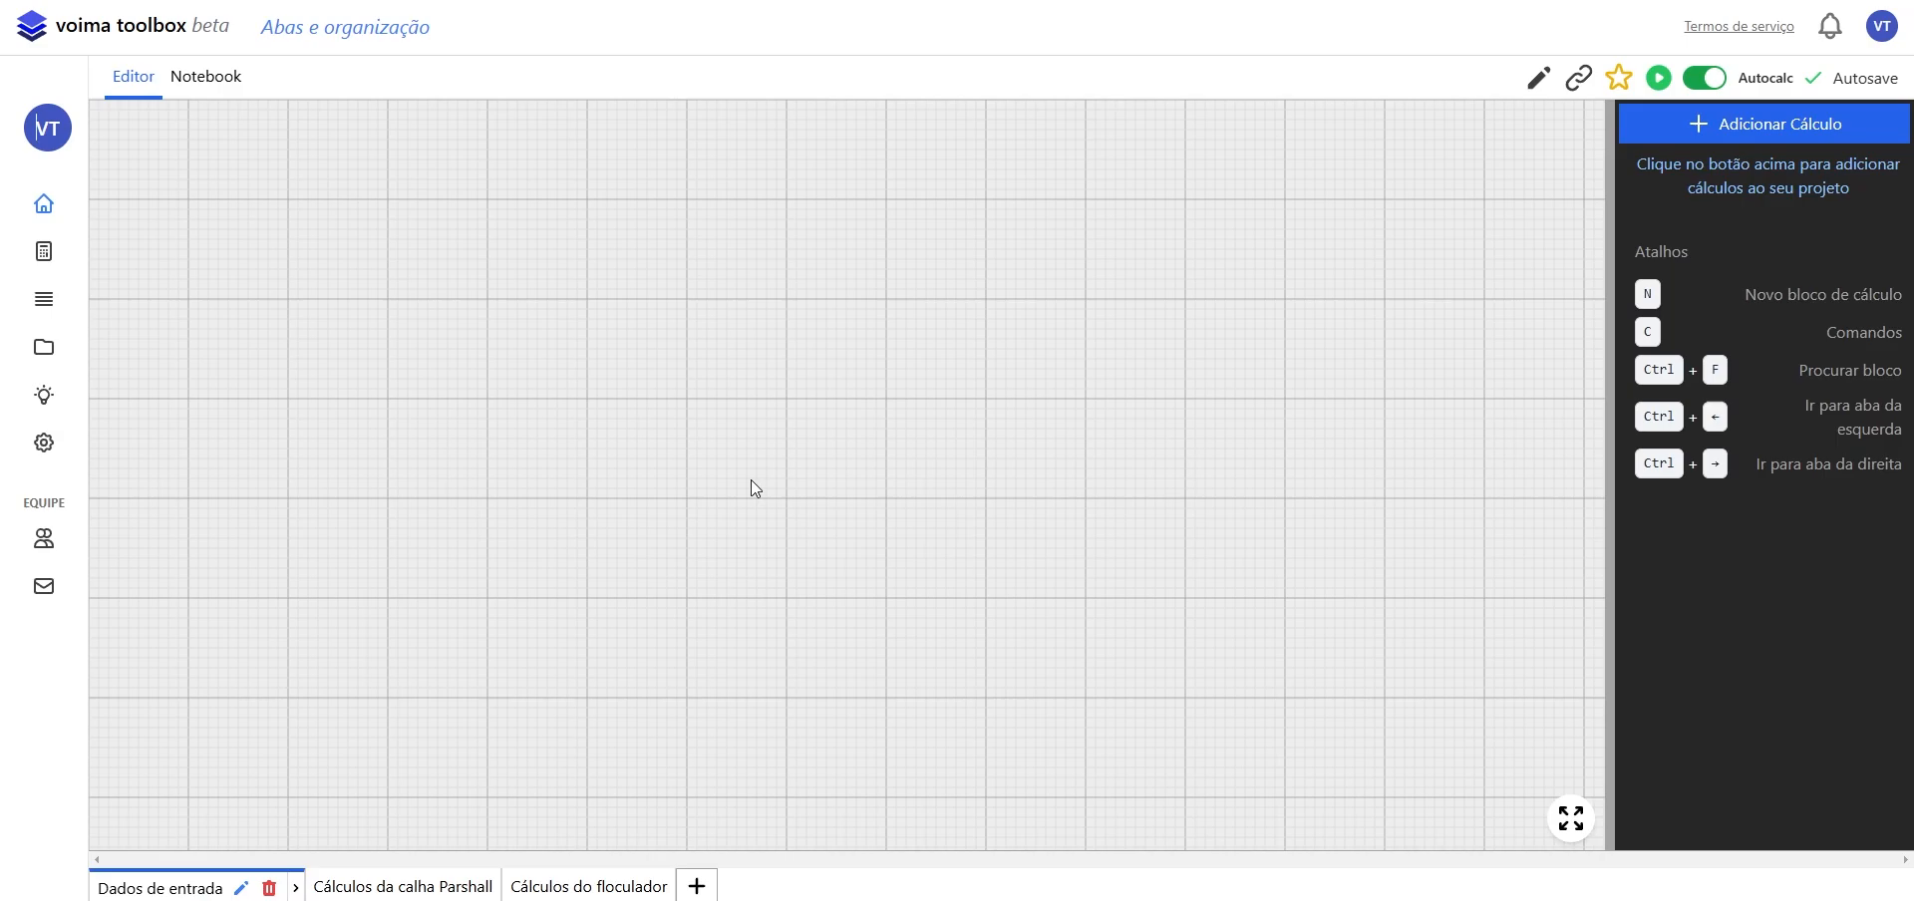
- Place a "Variável: Vazão" block on the "Dados de entrada" tab
text(n)
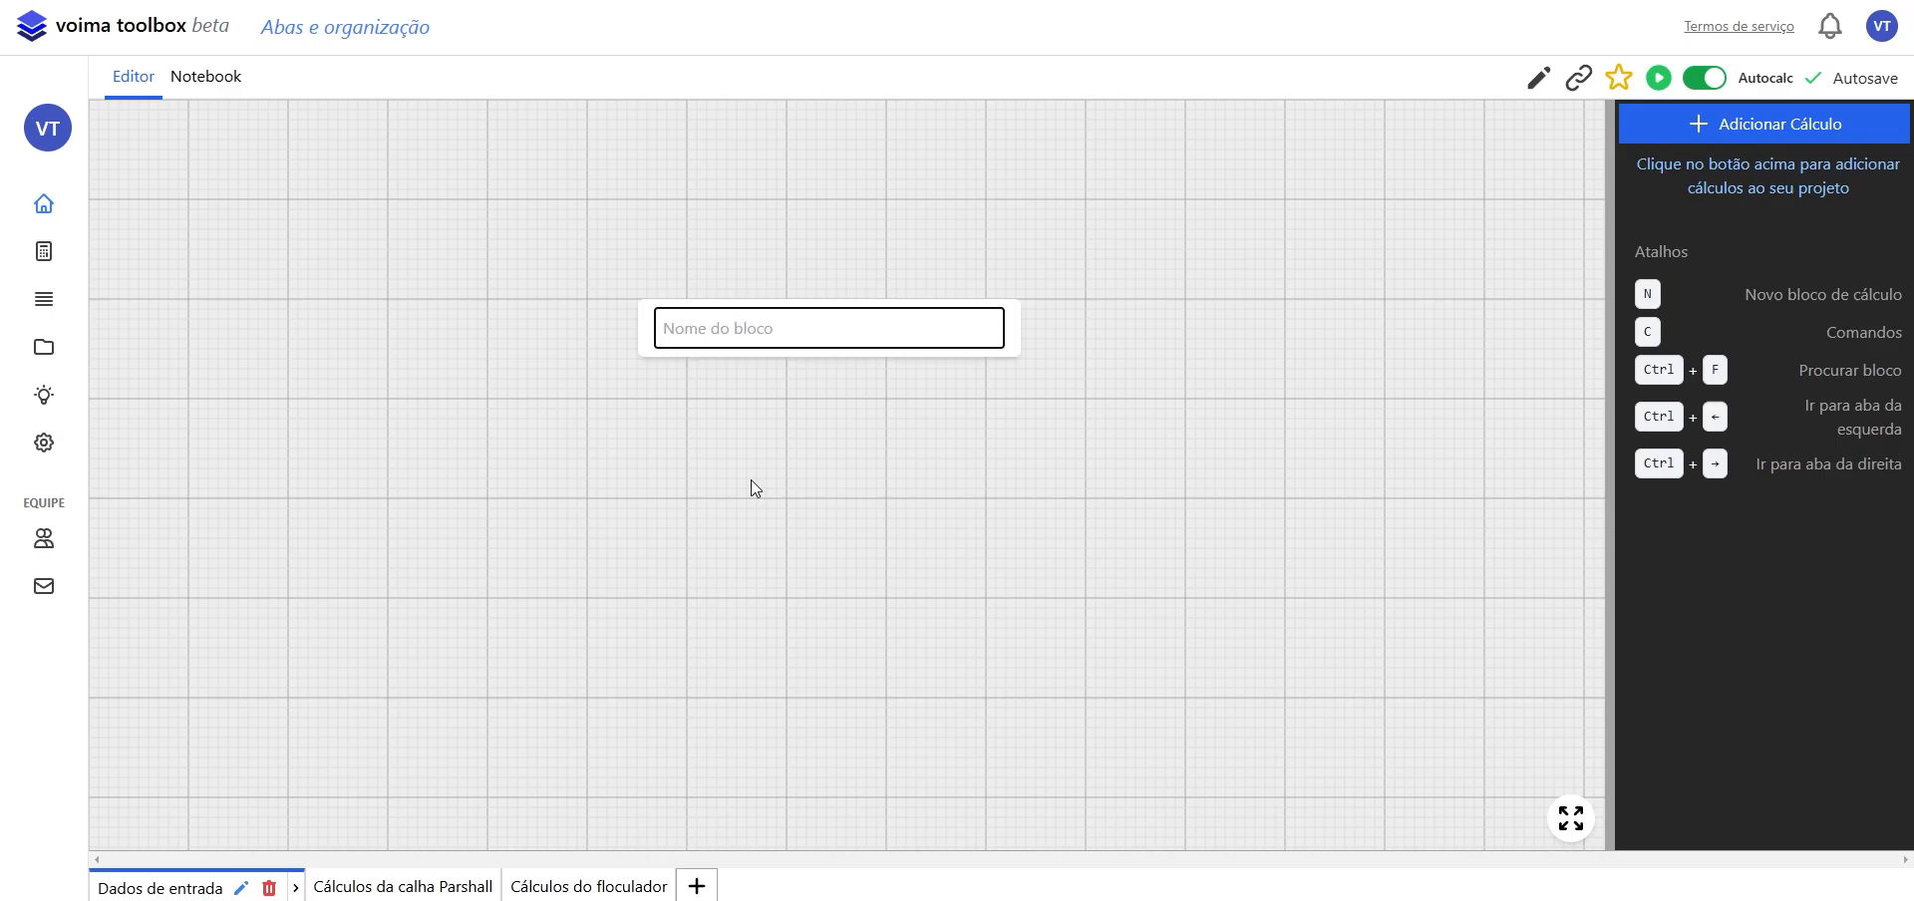
text(vari)
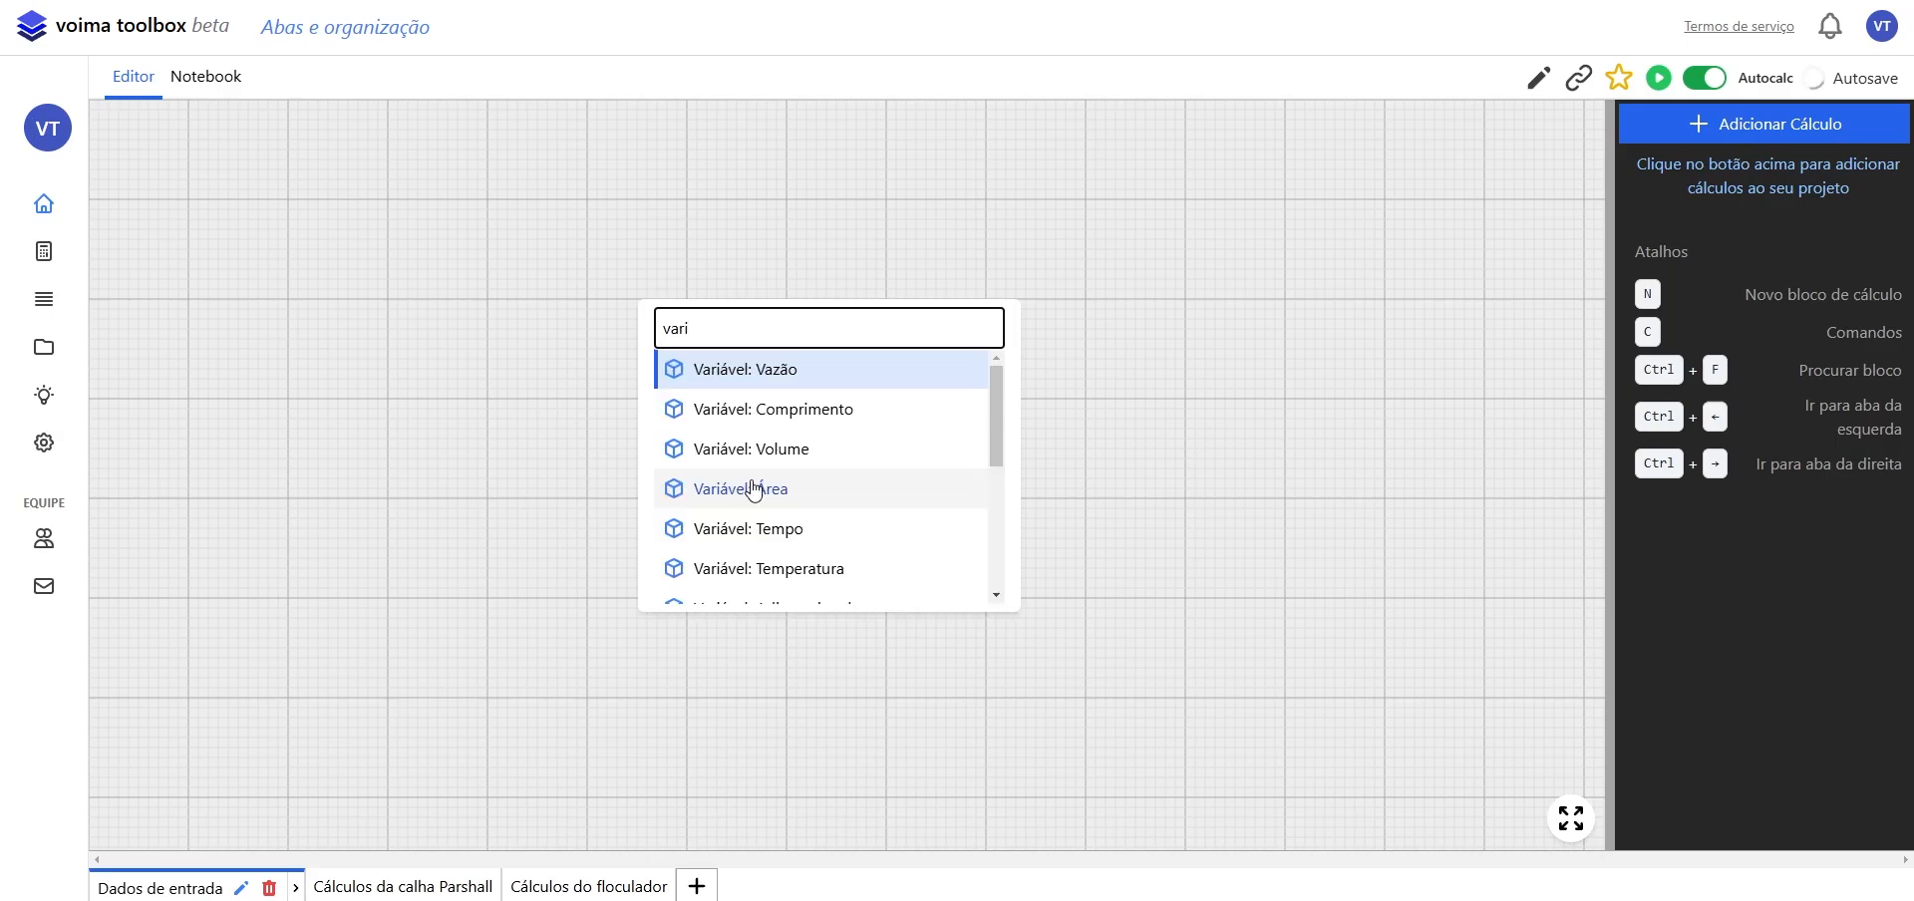
click(834, 376)
drag(750, 403, 690, 403)
- Rename the flow variable block as "Vazão de entrada"
click(743, 431)
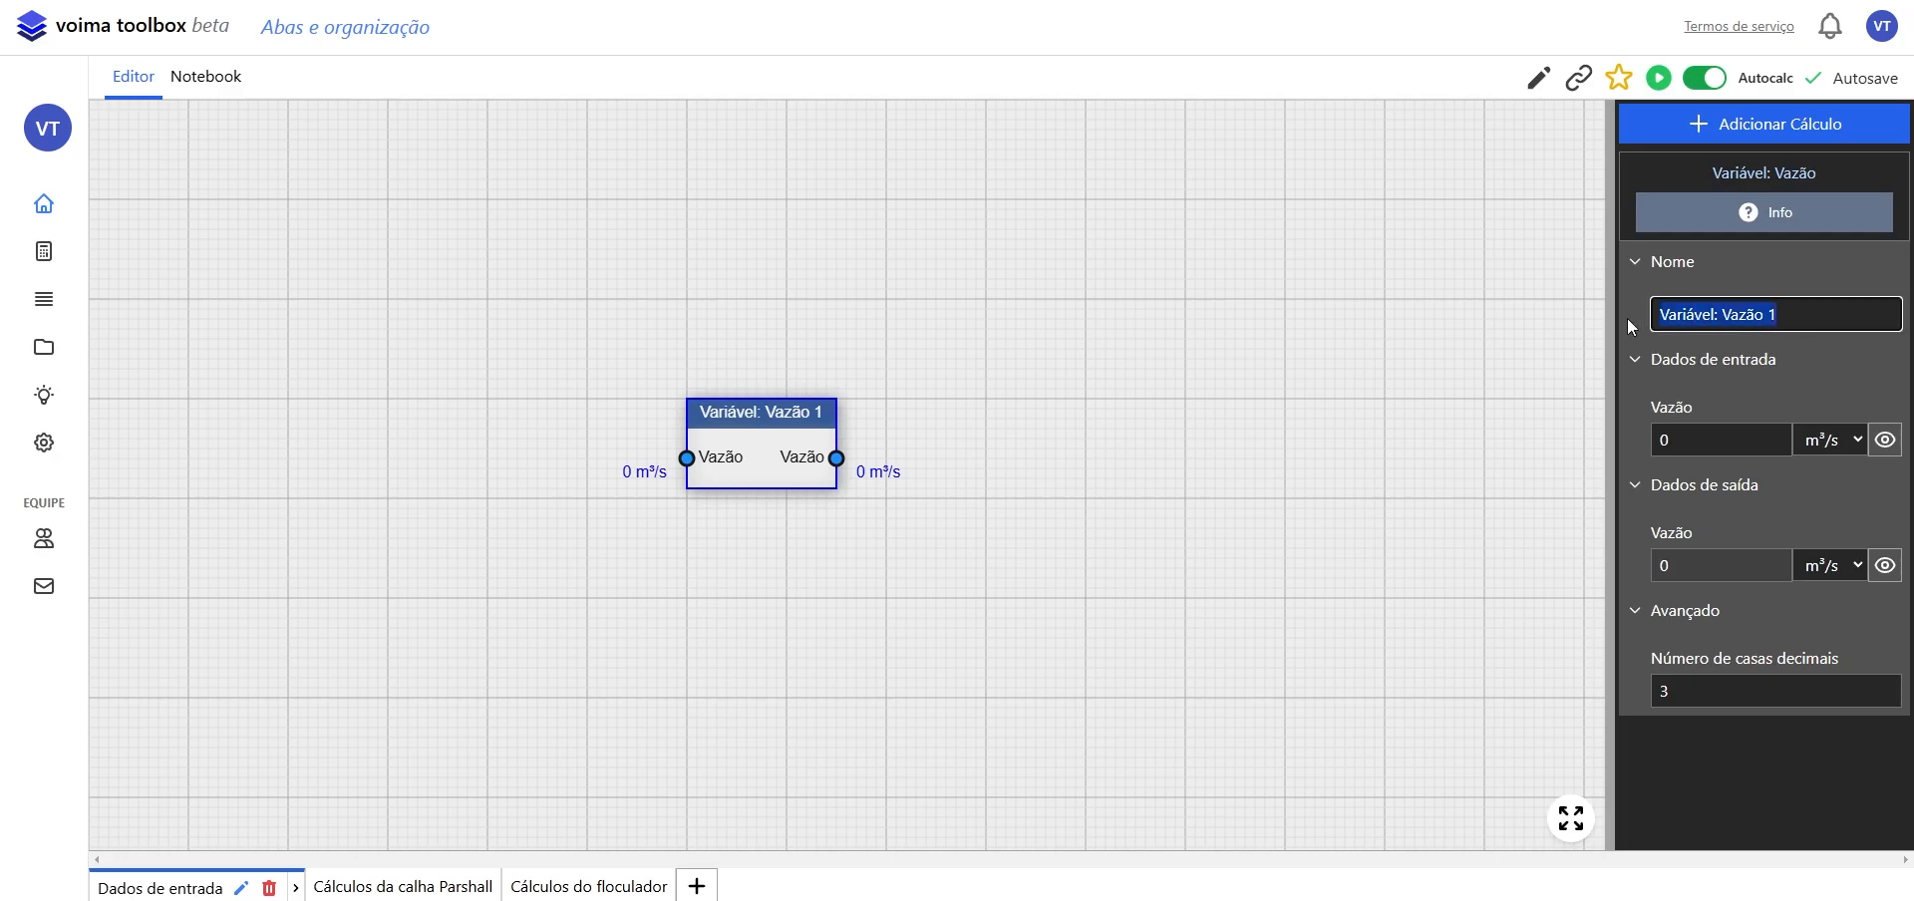
text(Vazão d)
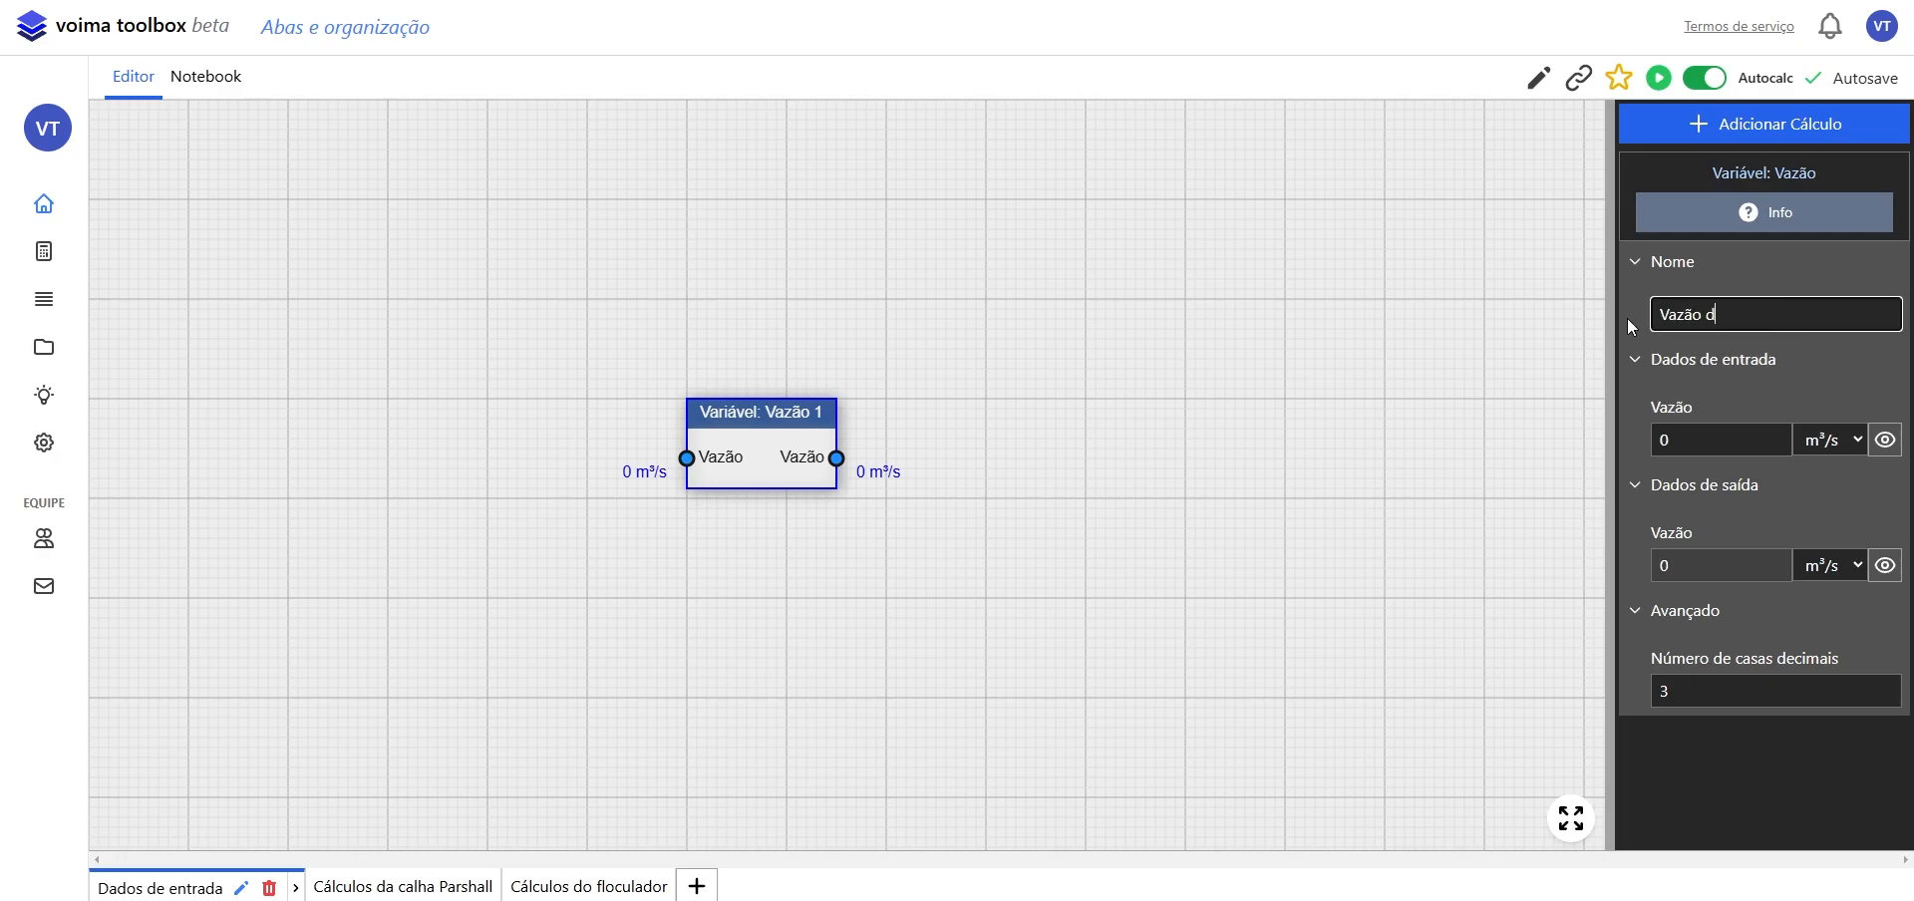
text(e entrada)
key(Return)
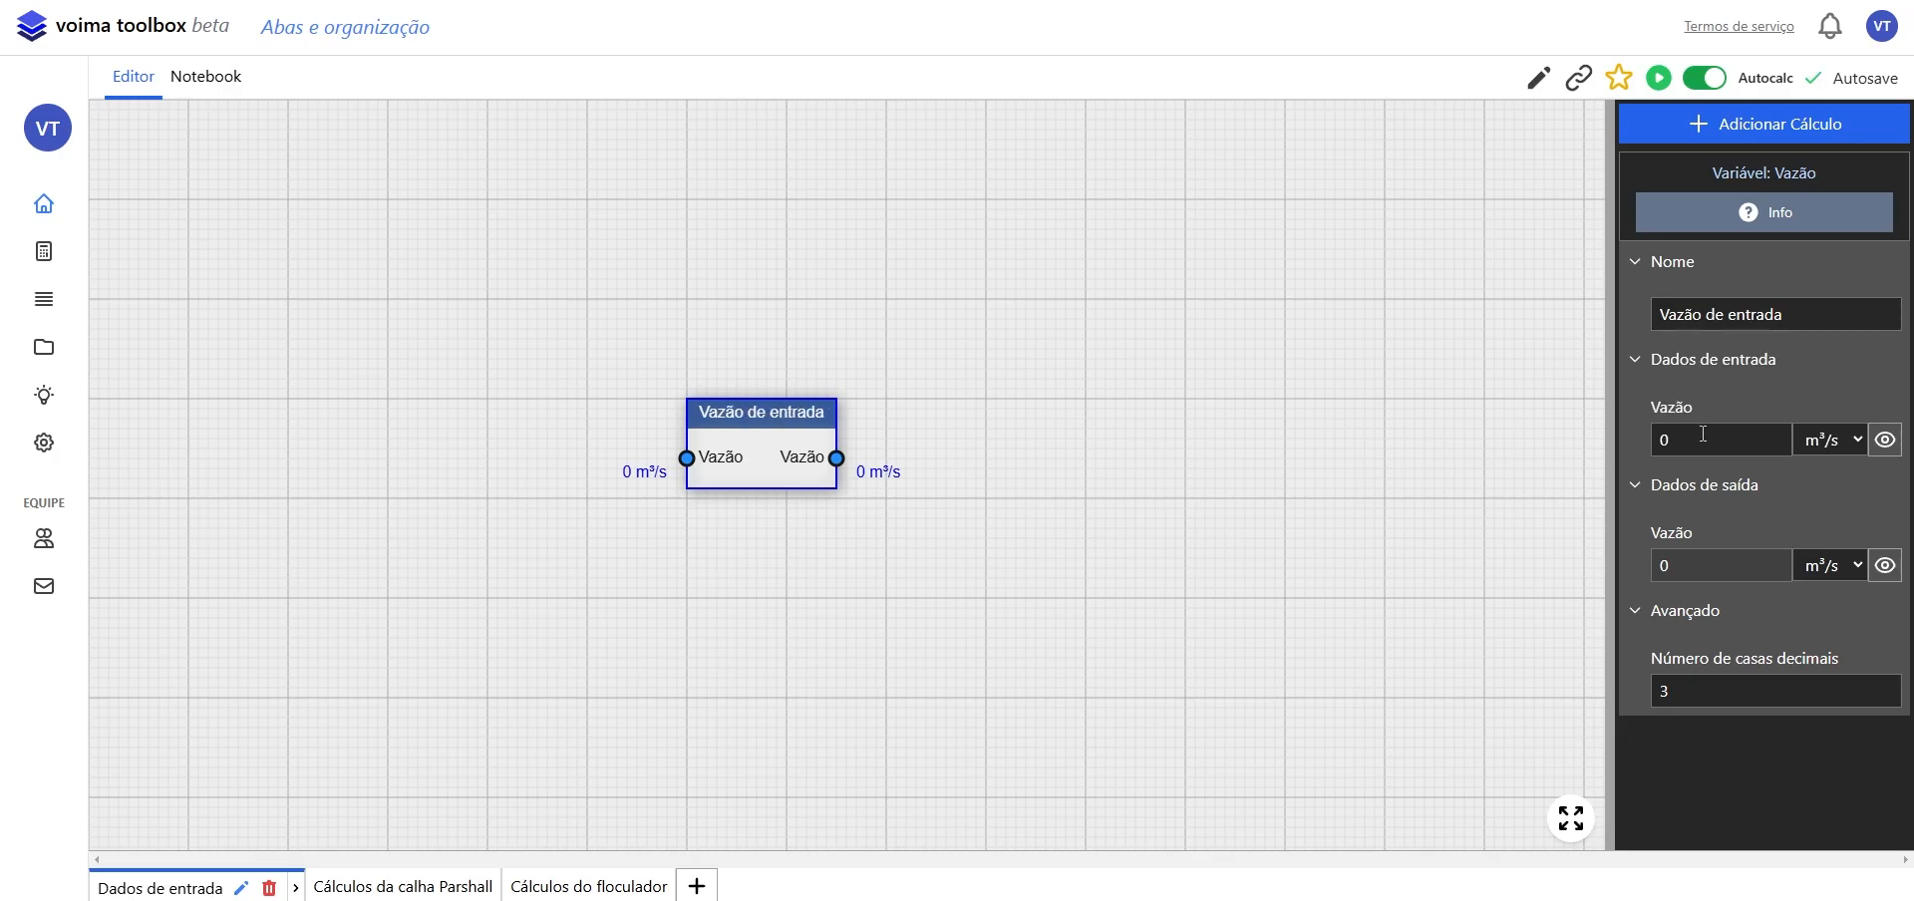
- Set the Vazão de entrada block's input flow to 5 L/s and its output unit to L/s
drag(1703, 434, 1655, 440)
text(5)
click(1840, 444)
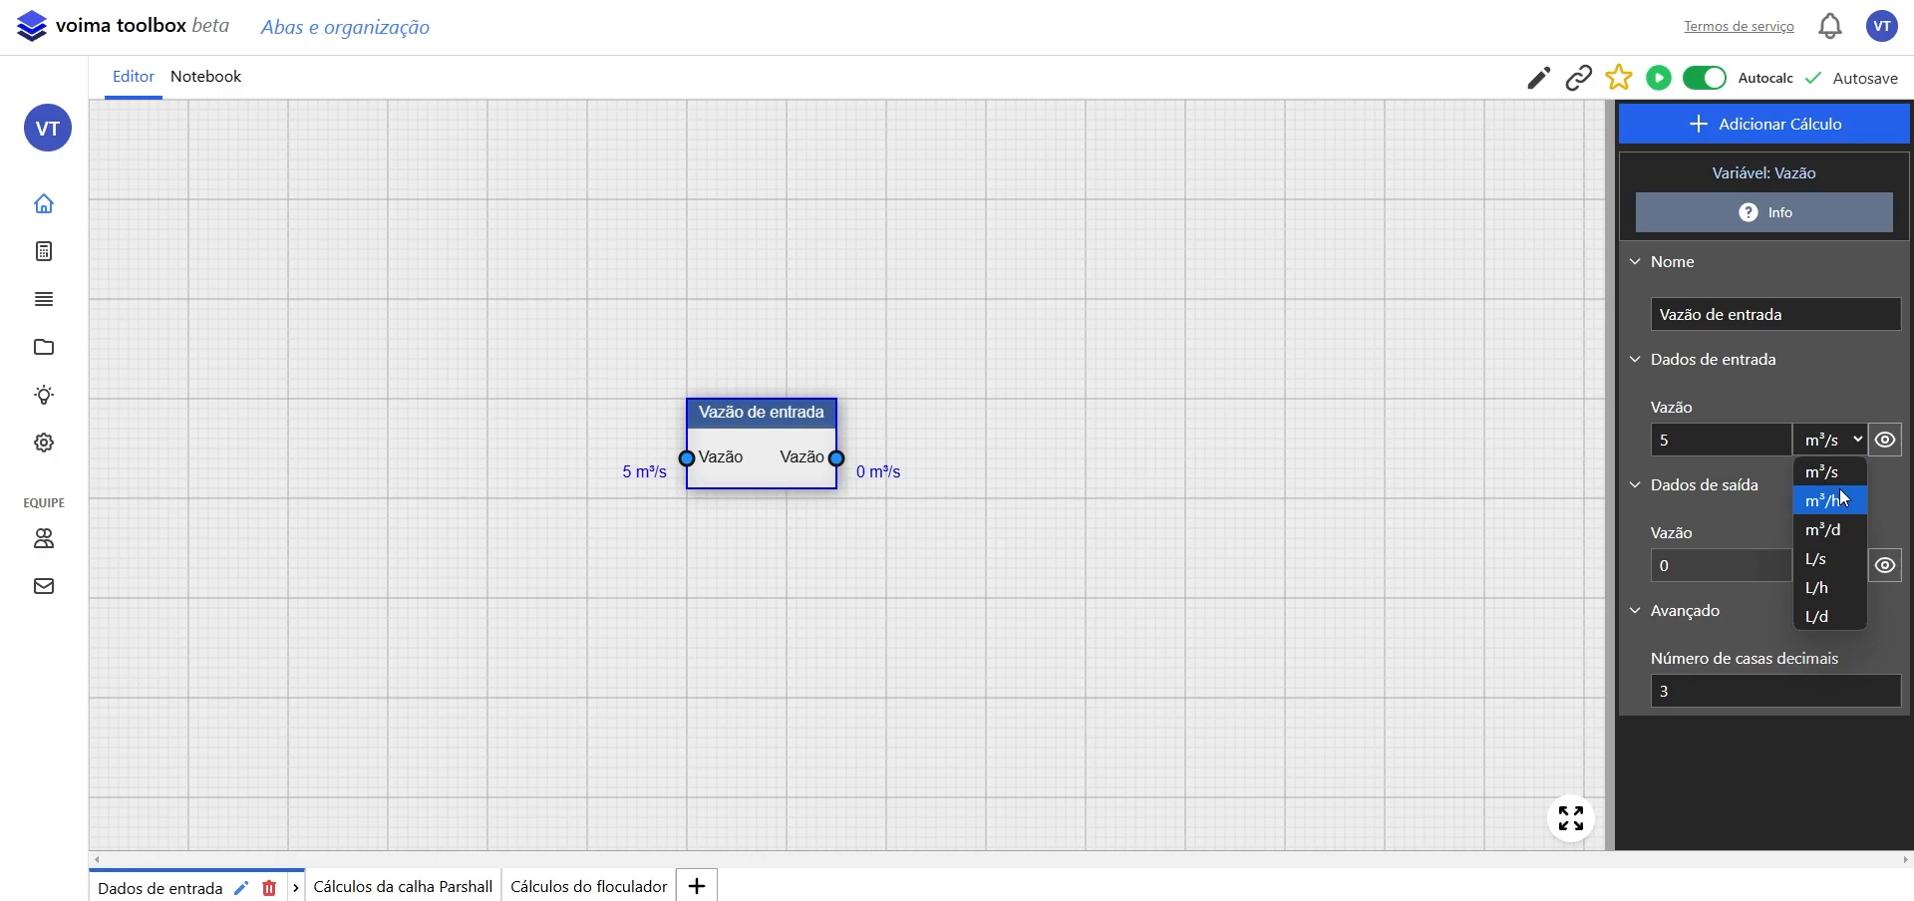
click(1827, 553)
click(1829, 565)
click(1830, 683)
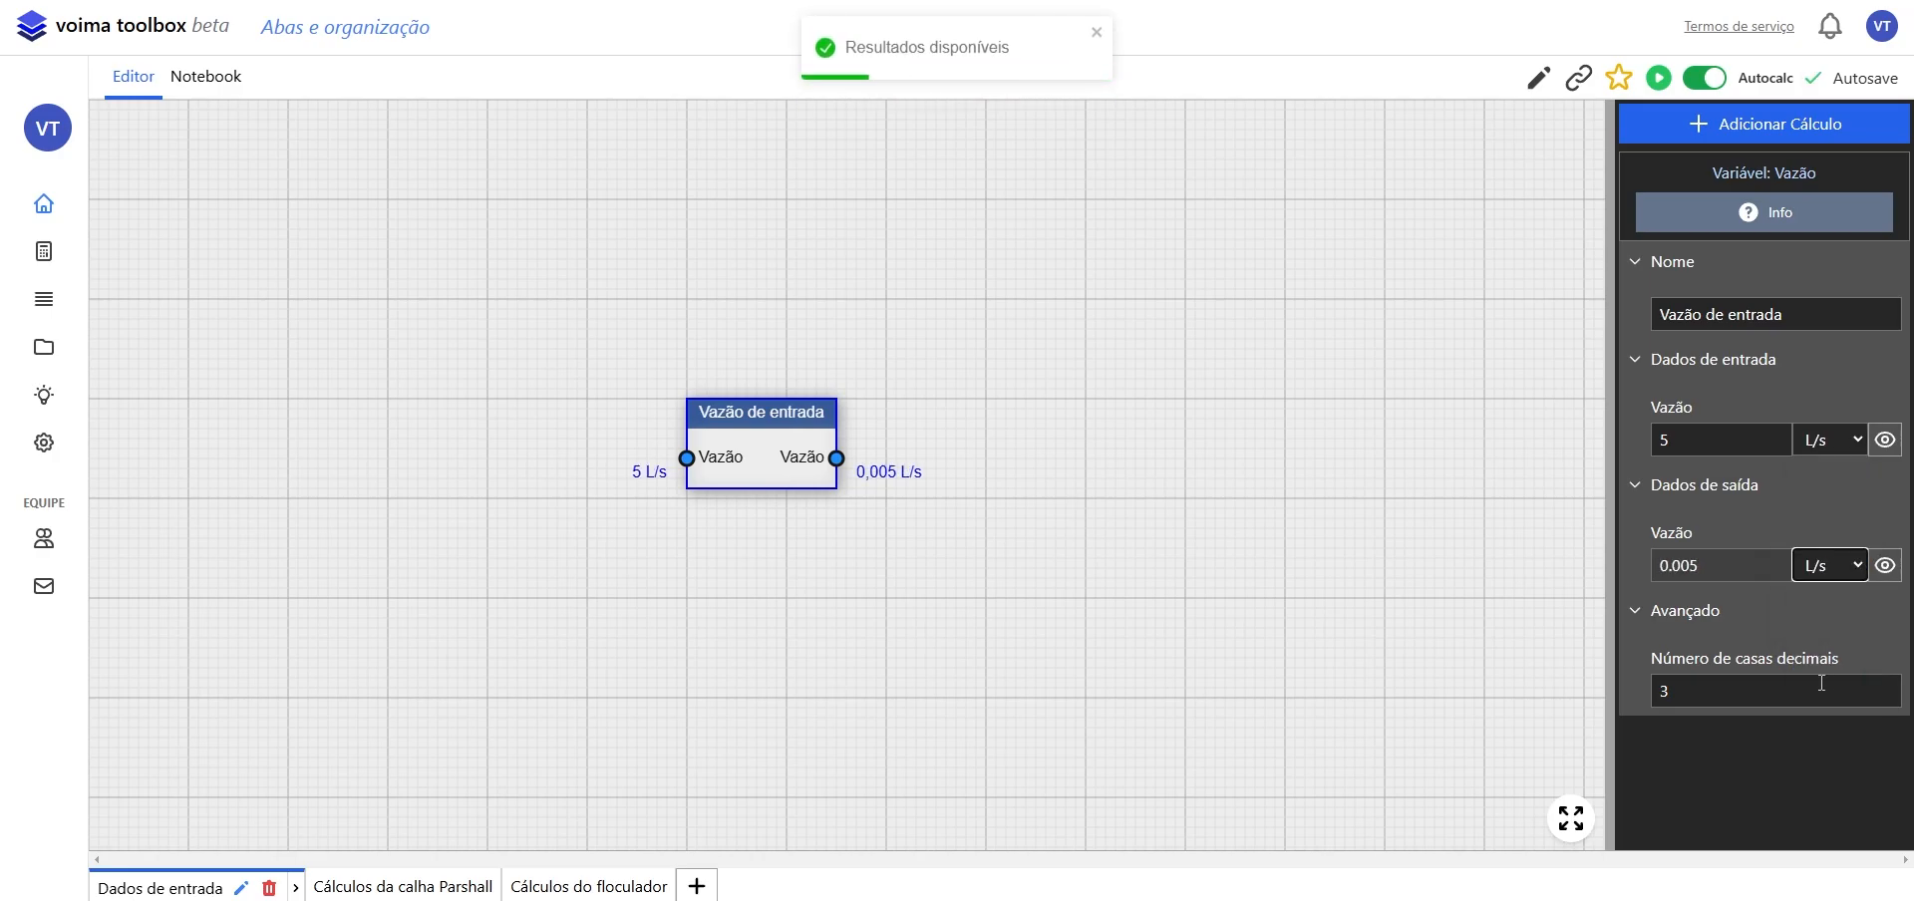
click(971, 535)
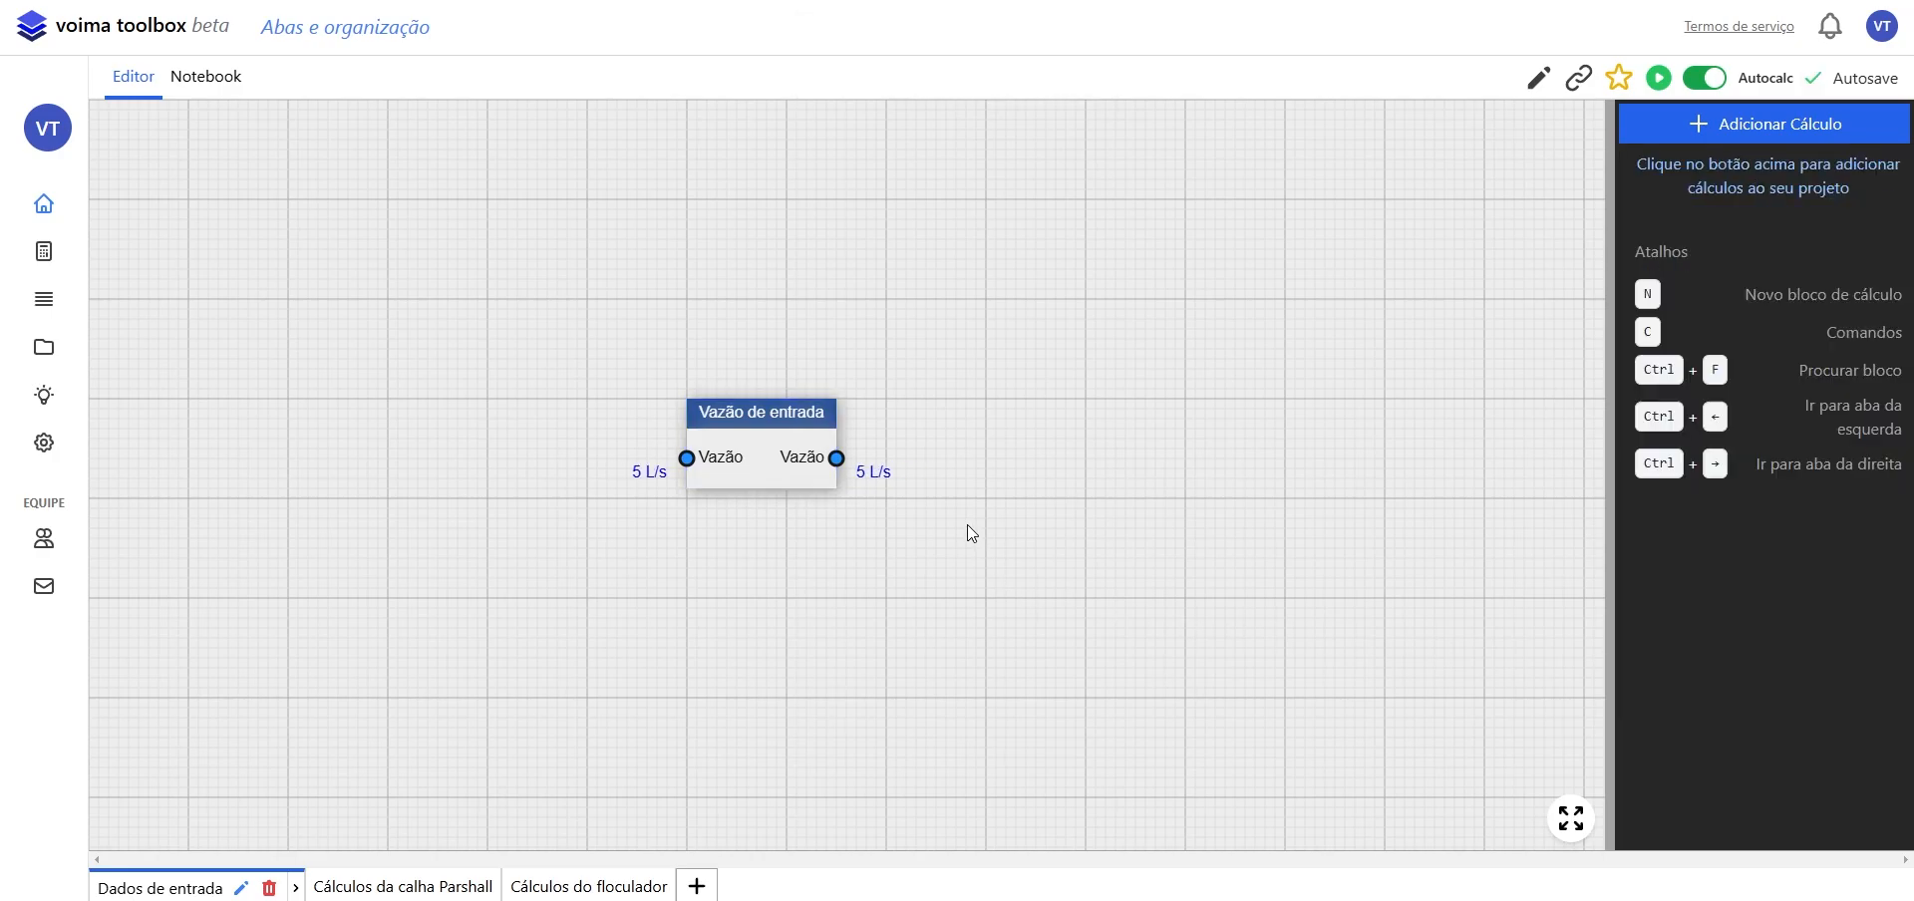
- Place a connection block to the left of the Calha Parshall block on the "Cálculos da calha Parshall" tab
click(423, 886)
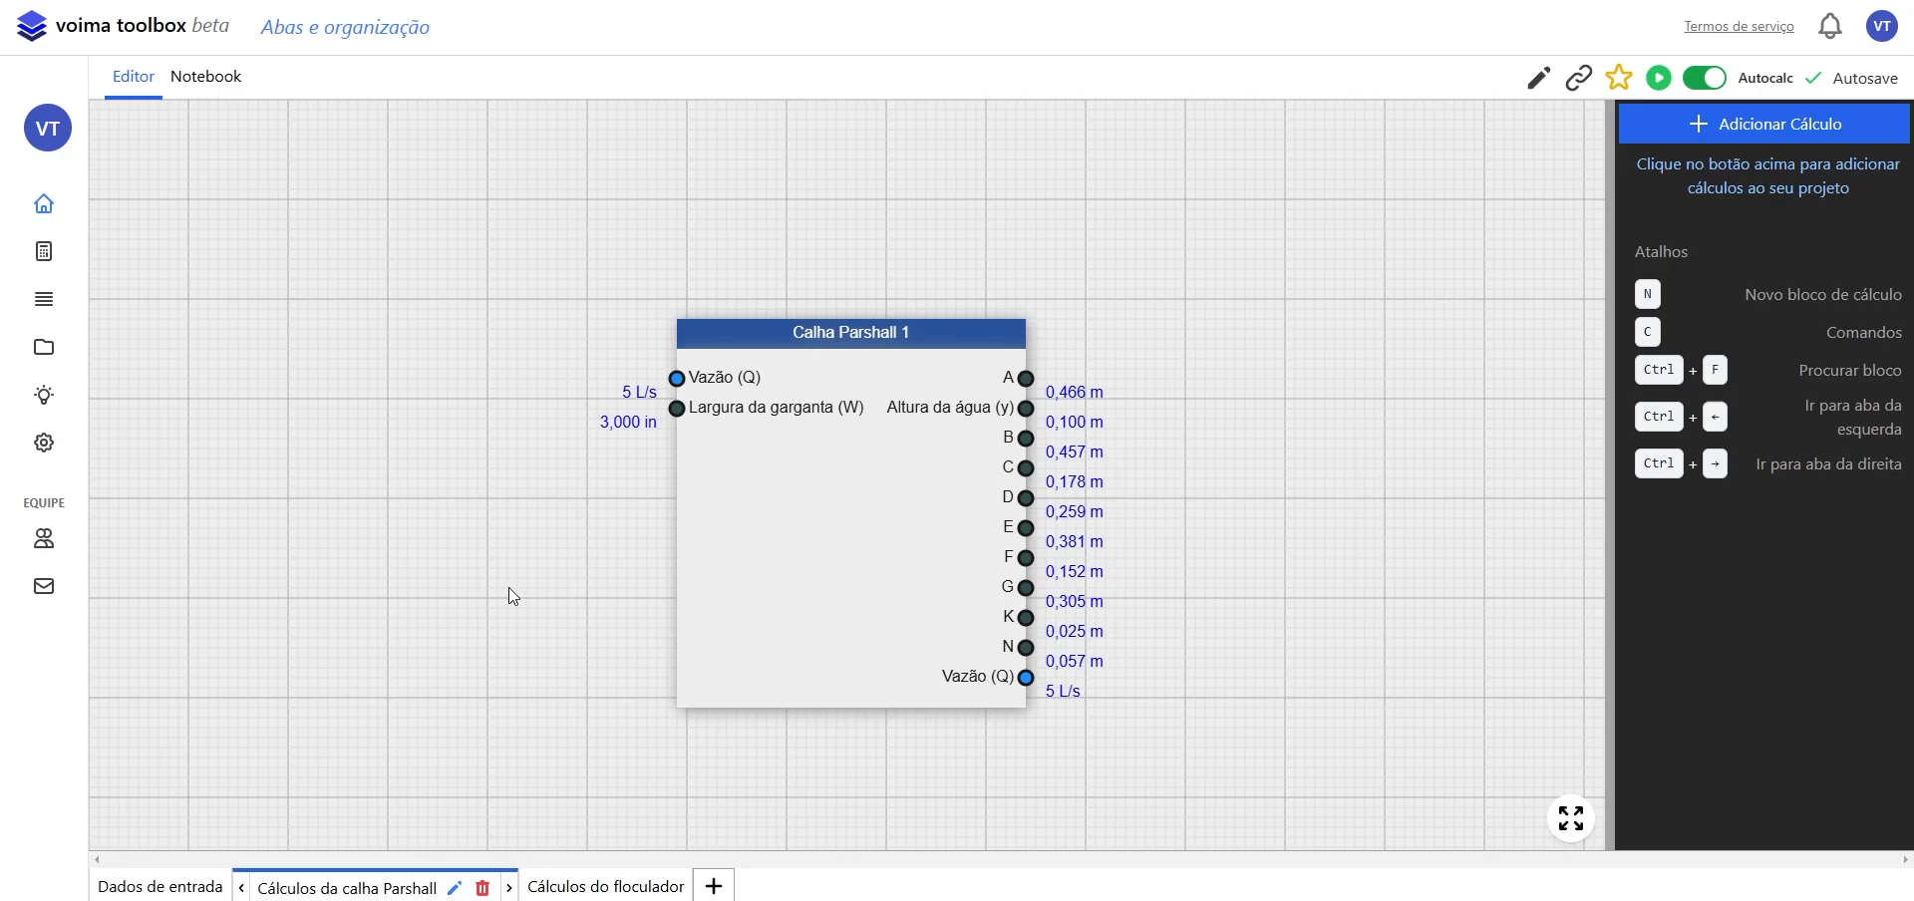
key(c)
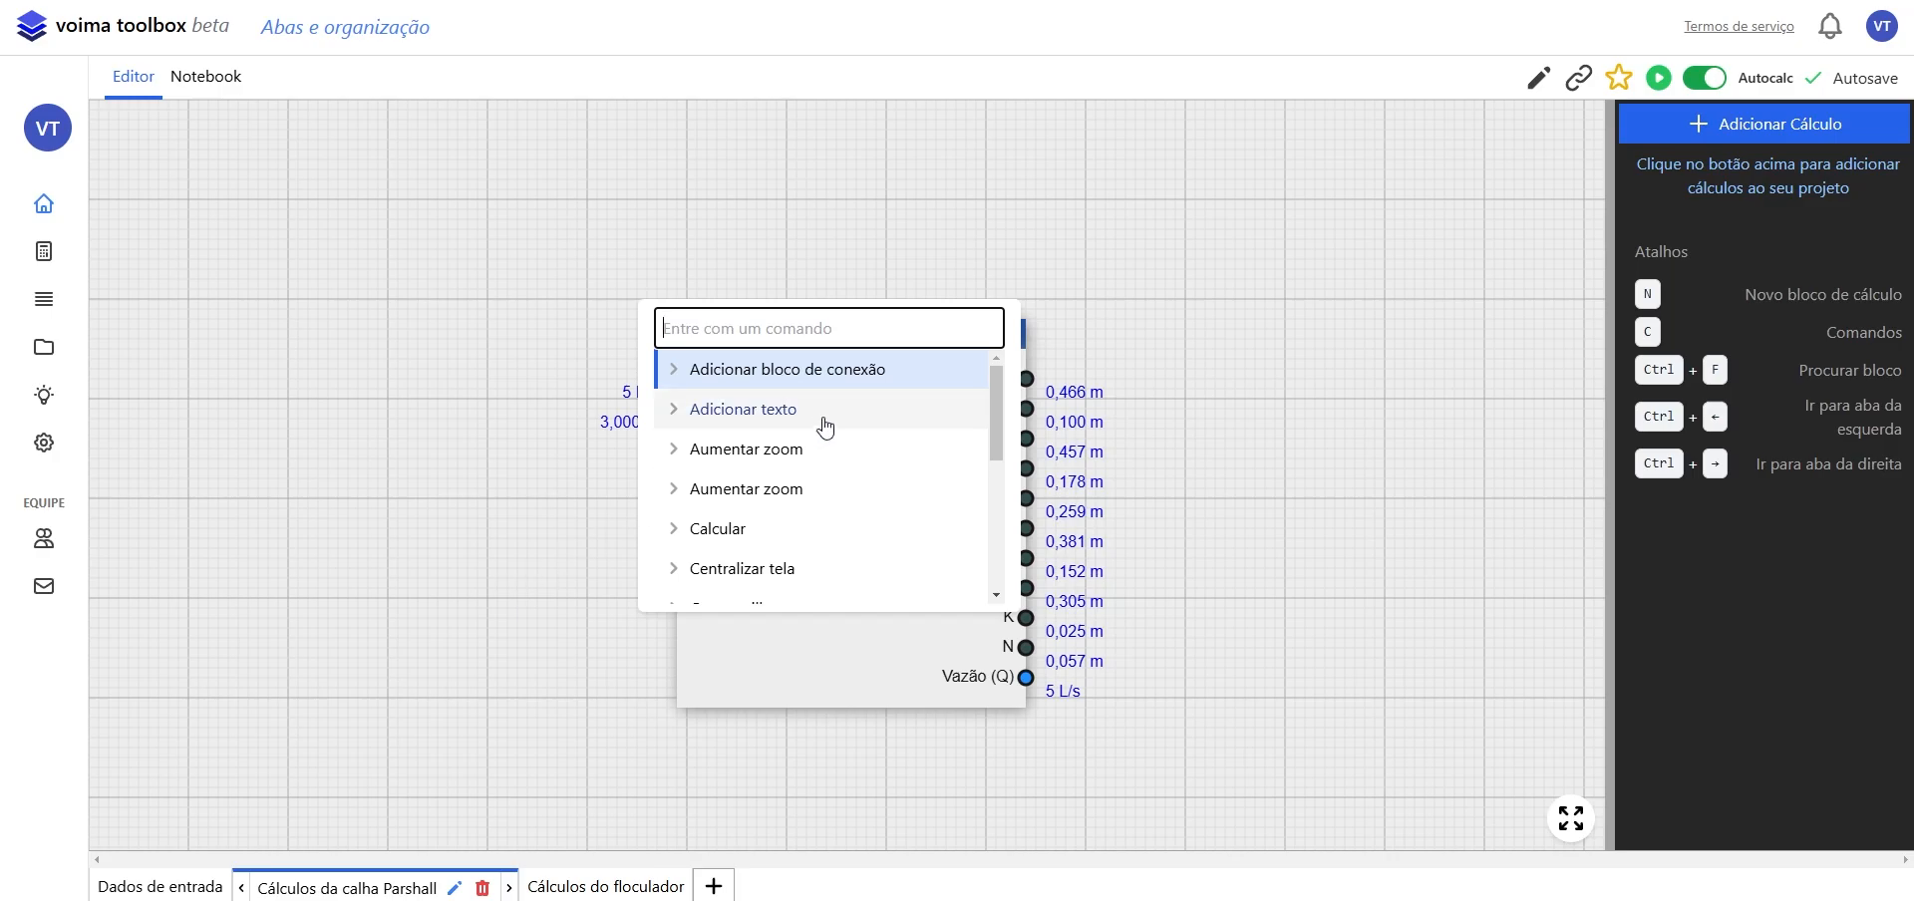
scroll(833, 427, down, 4)
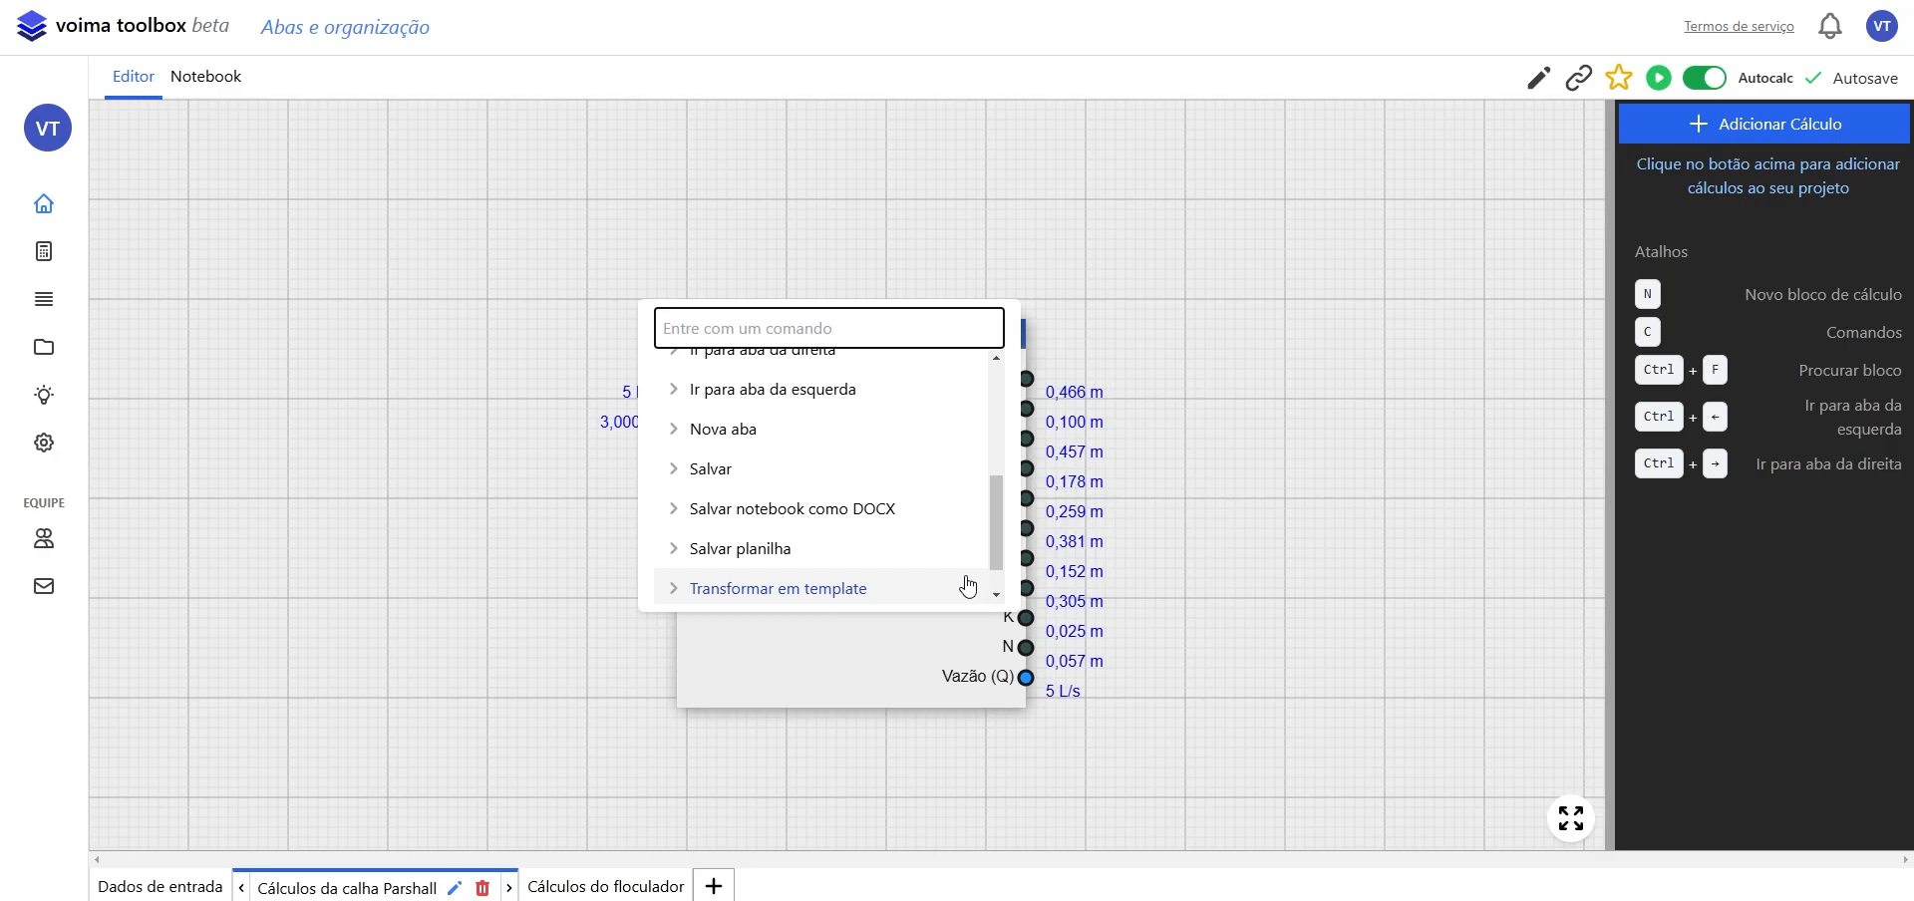
scroll(972, 558, up, 5)
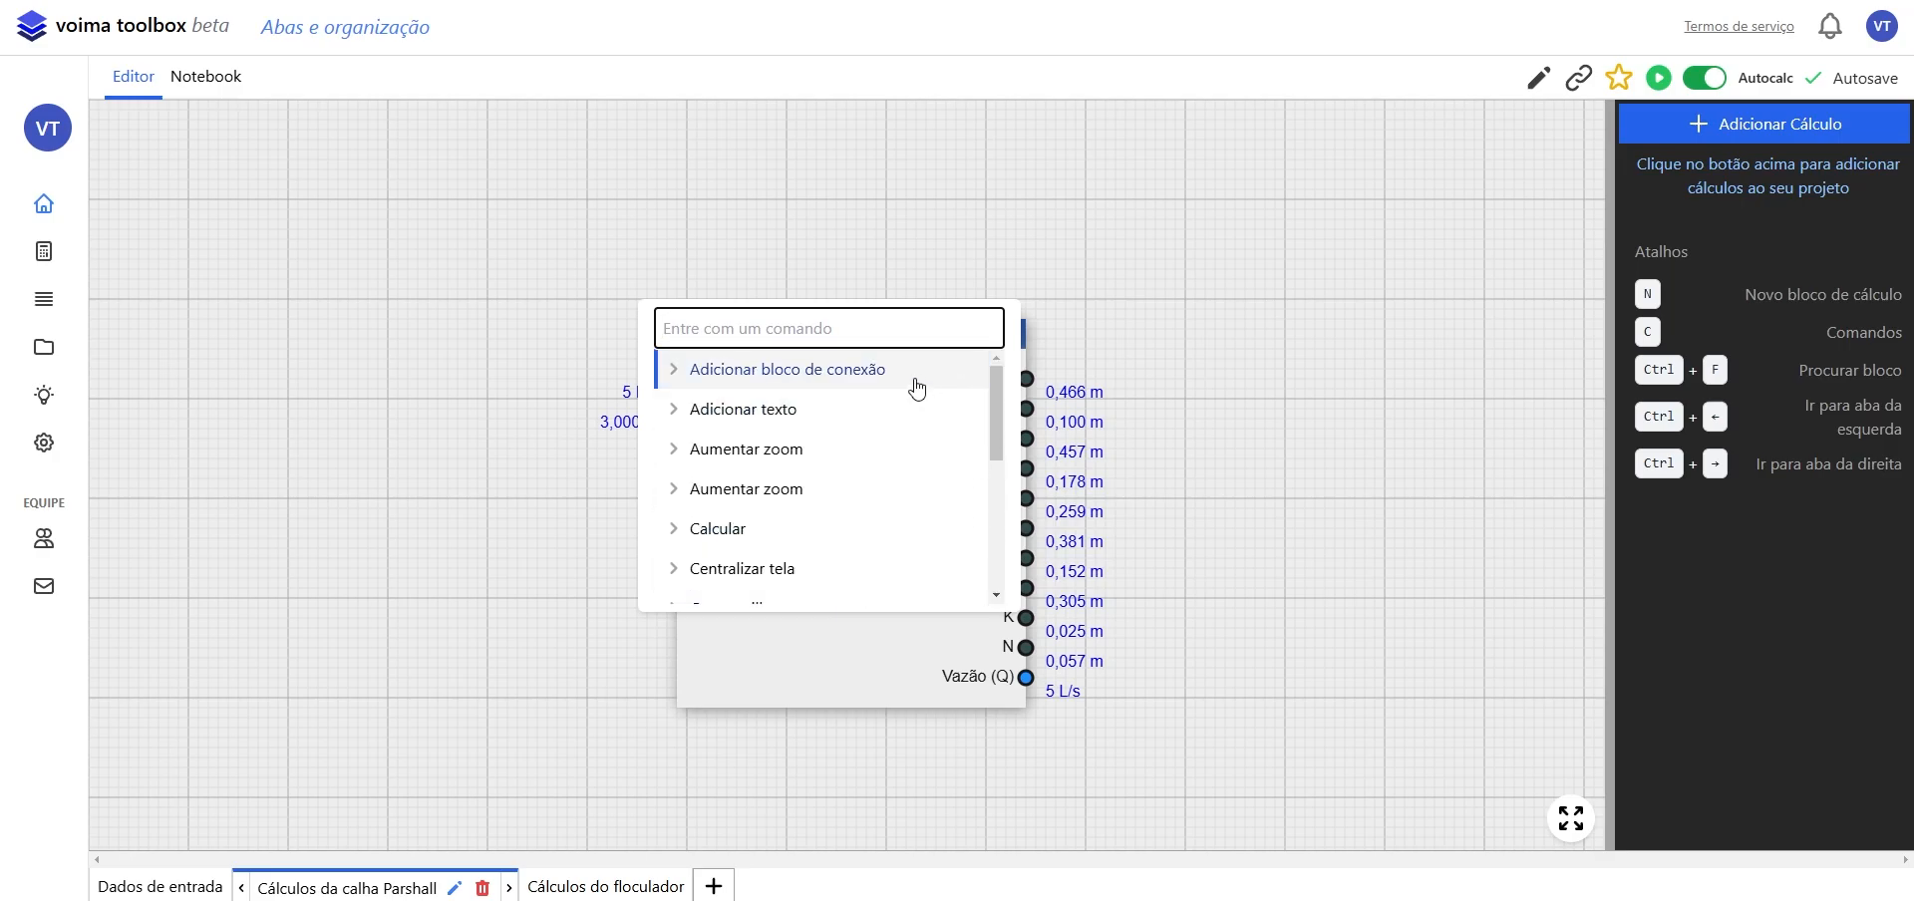
click(915, 385)
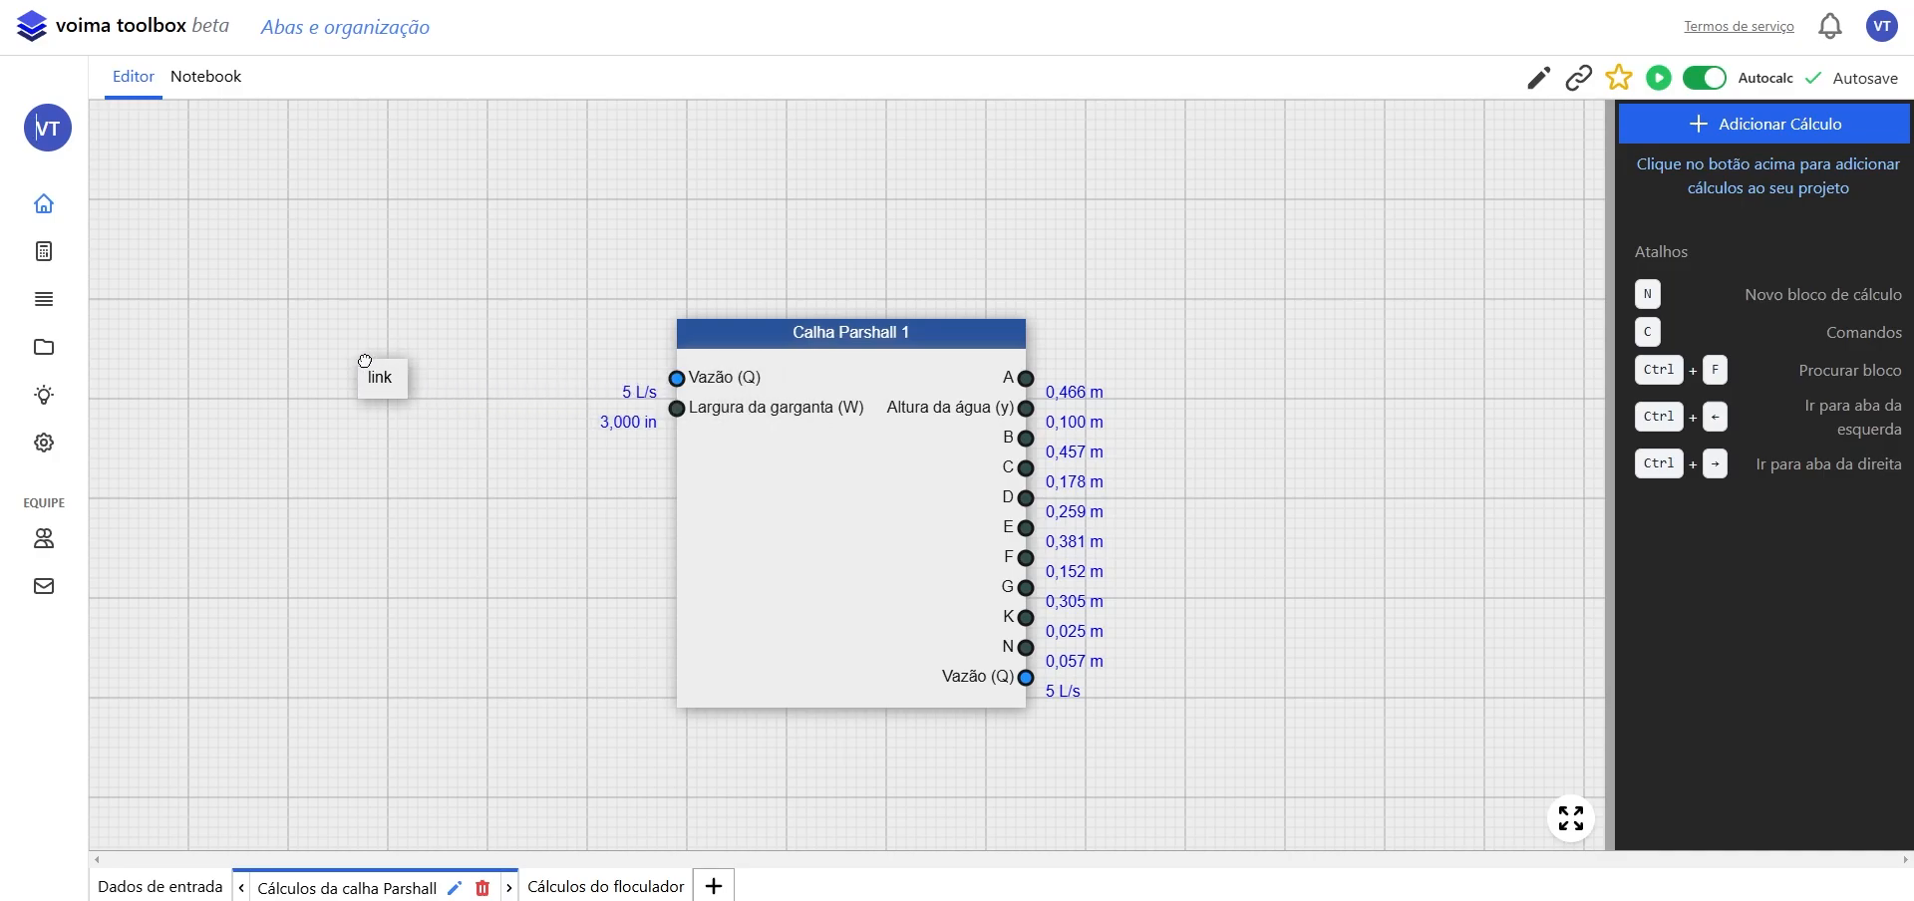
click(386, 368)
- Link the new connection block to the Vazão variable of the "Vazão de entrada" calculation on the "Dados de entrada" tab
click(416, 388)
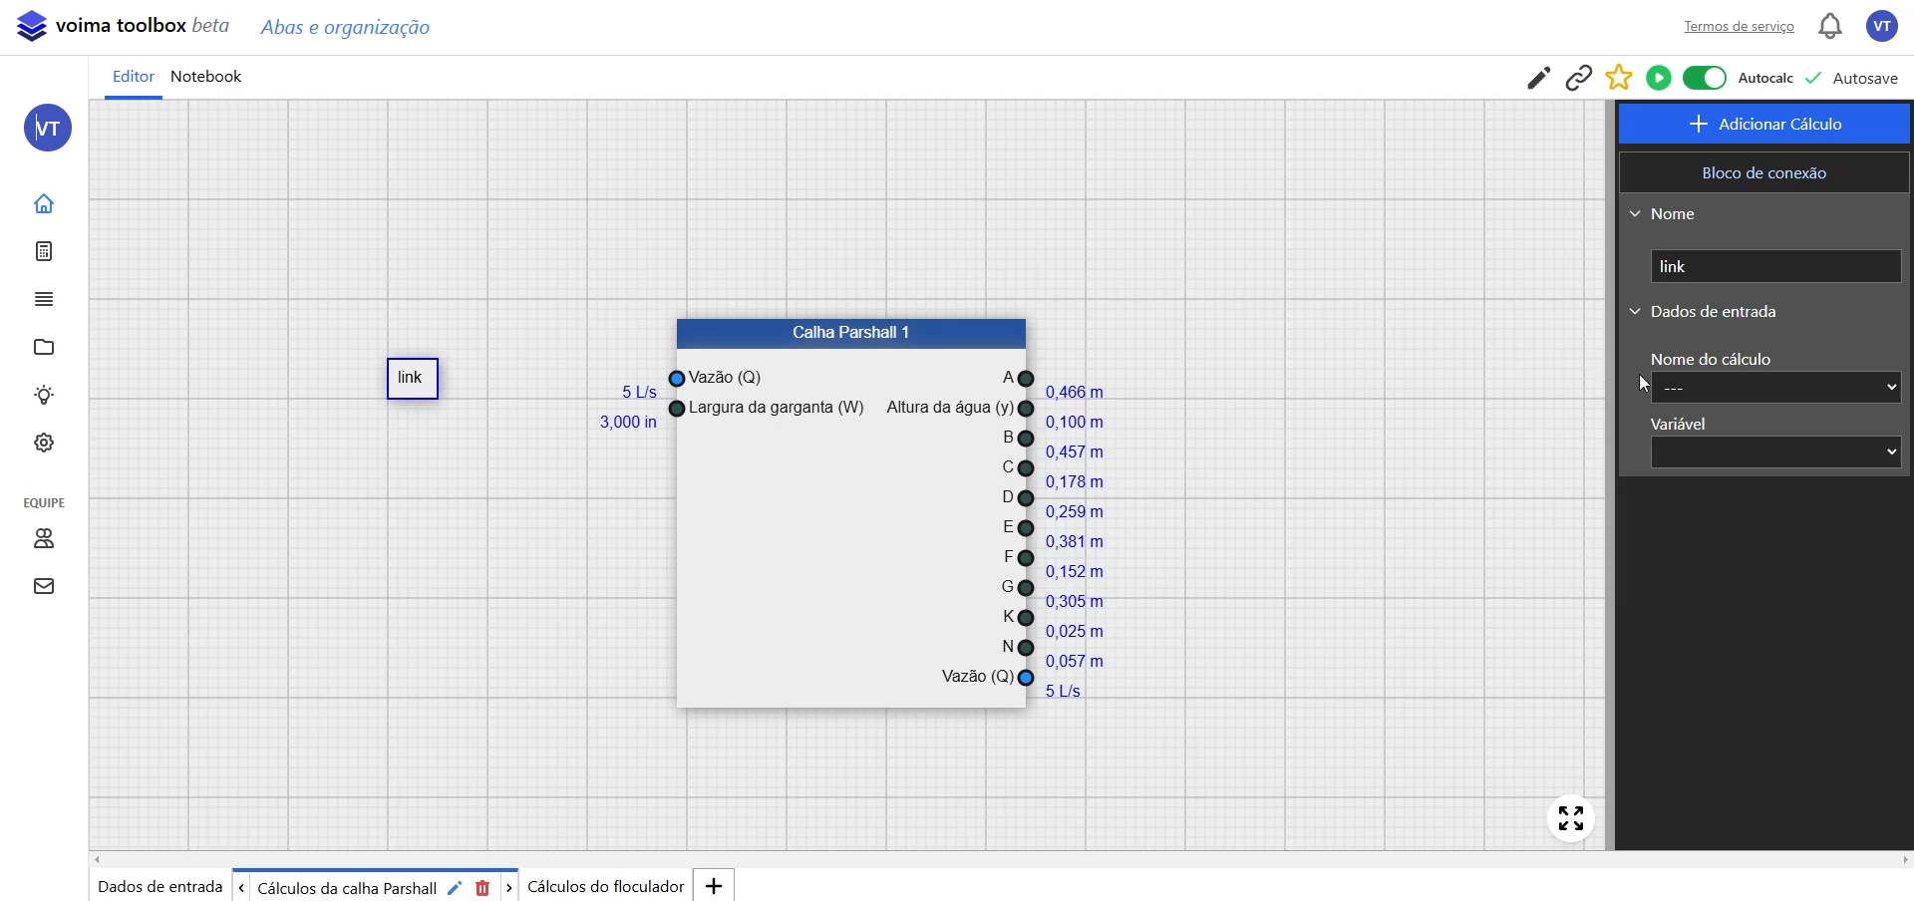
click(1720, 391)
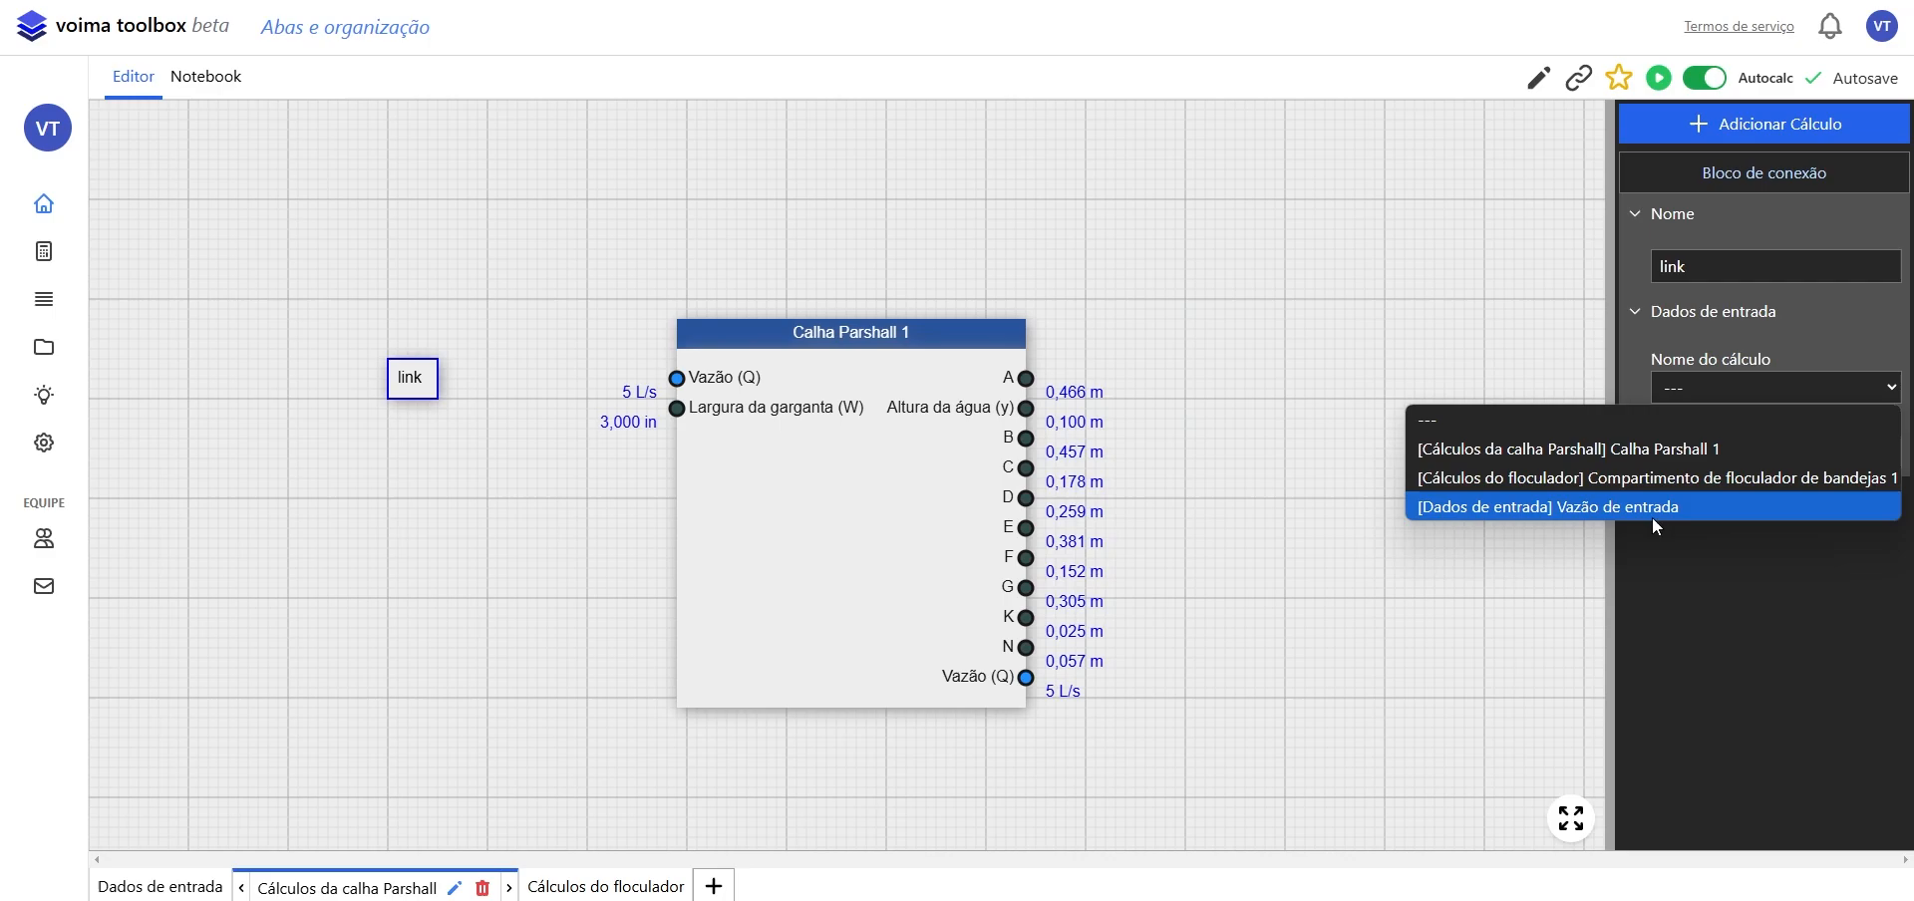
click(1707, 508)
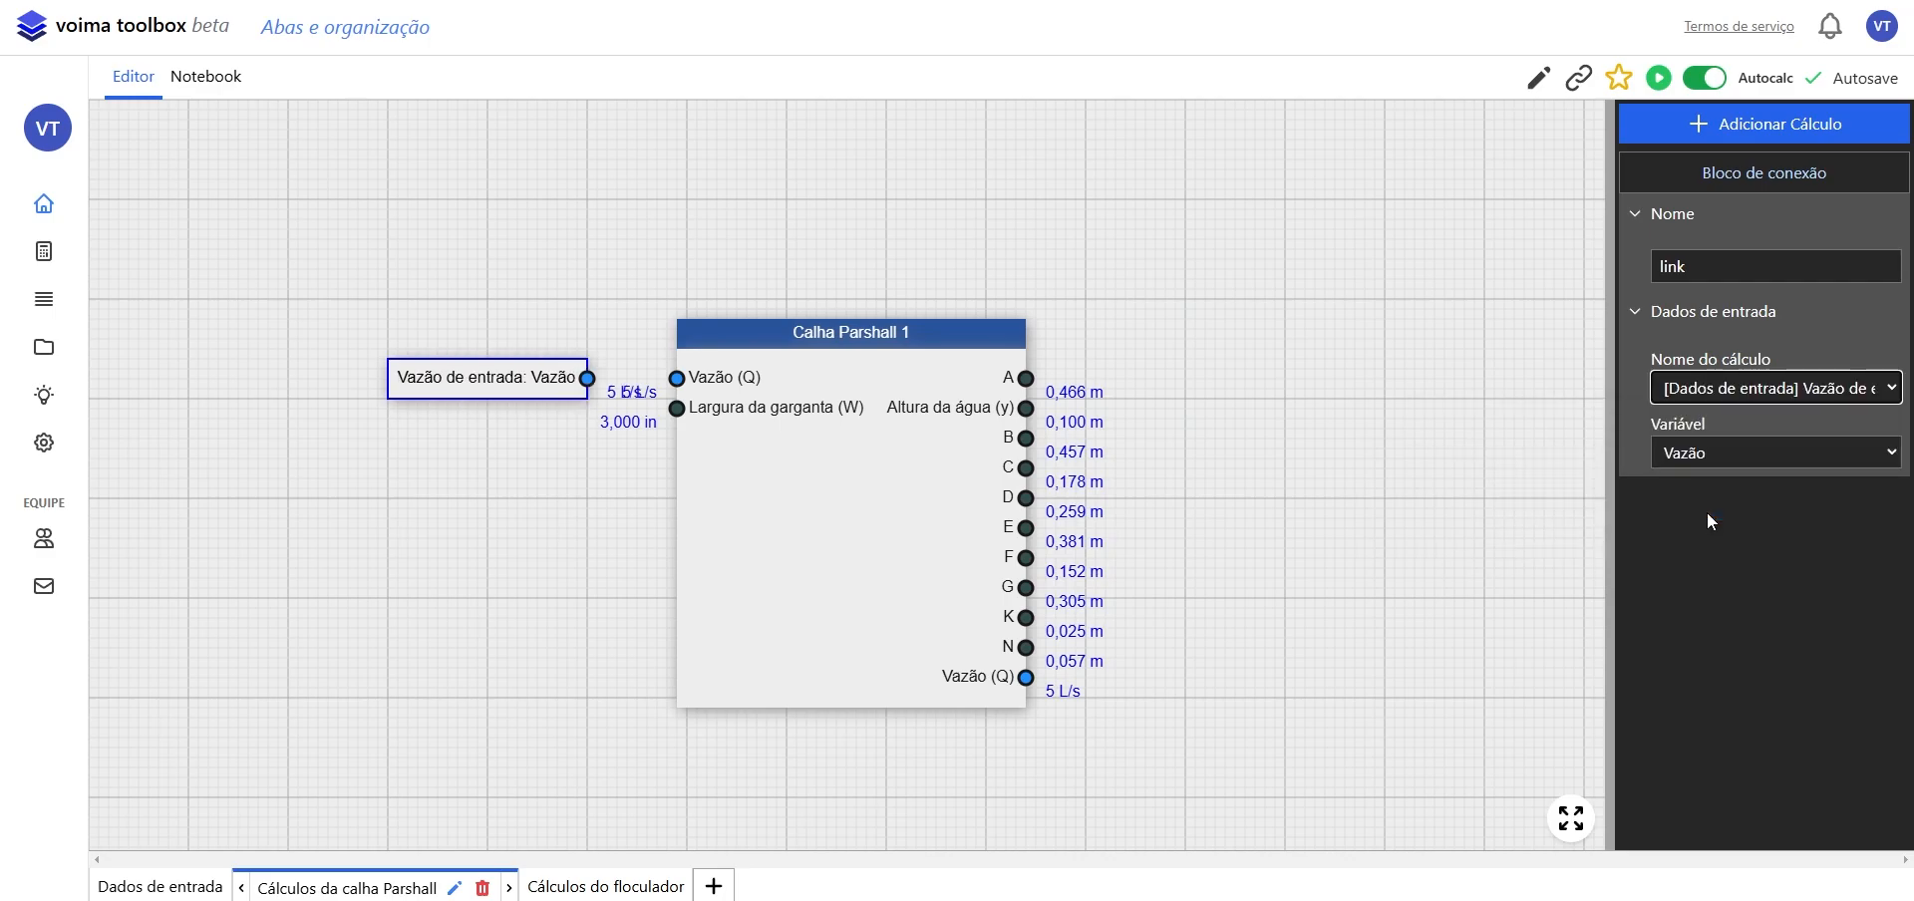
- Move the connection block away from the Calha Parshall block and connect its output to the flume's Vazão (Q) input
drag(471, 383, 371, 383)
drag(488, 377, 678, 377)
click(590, 499)
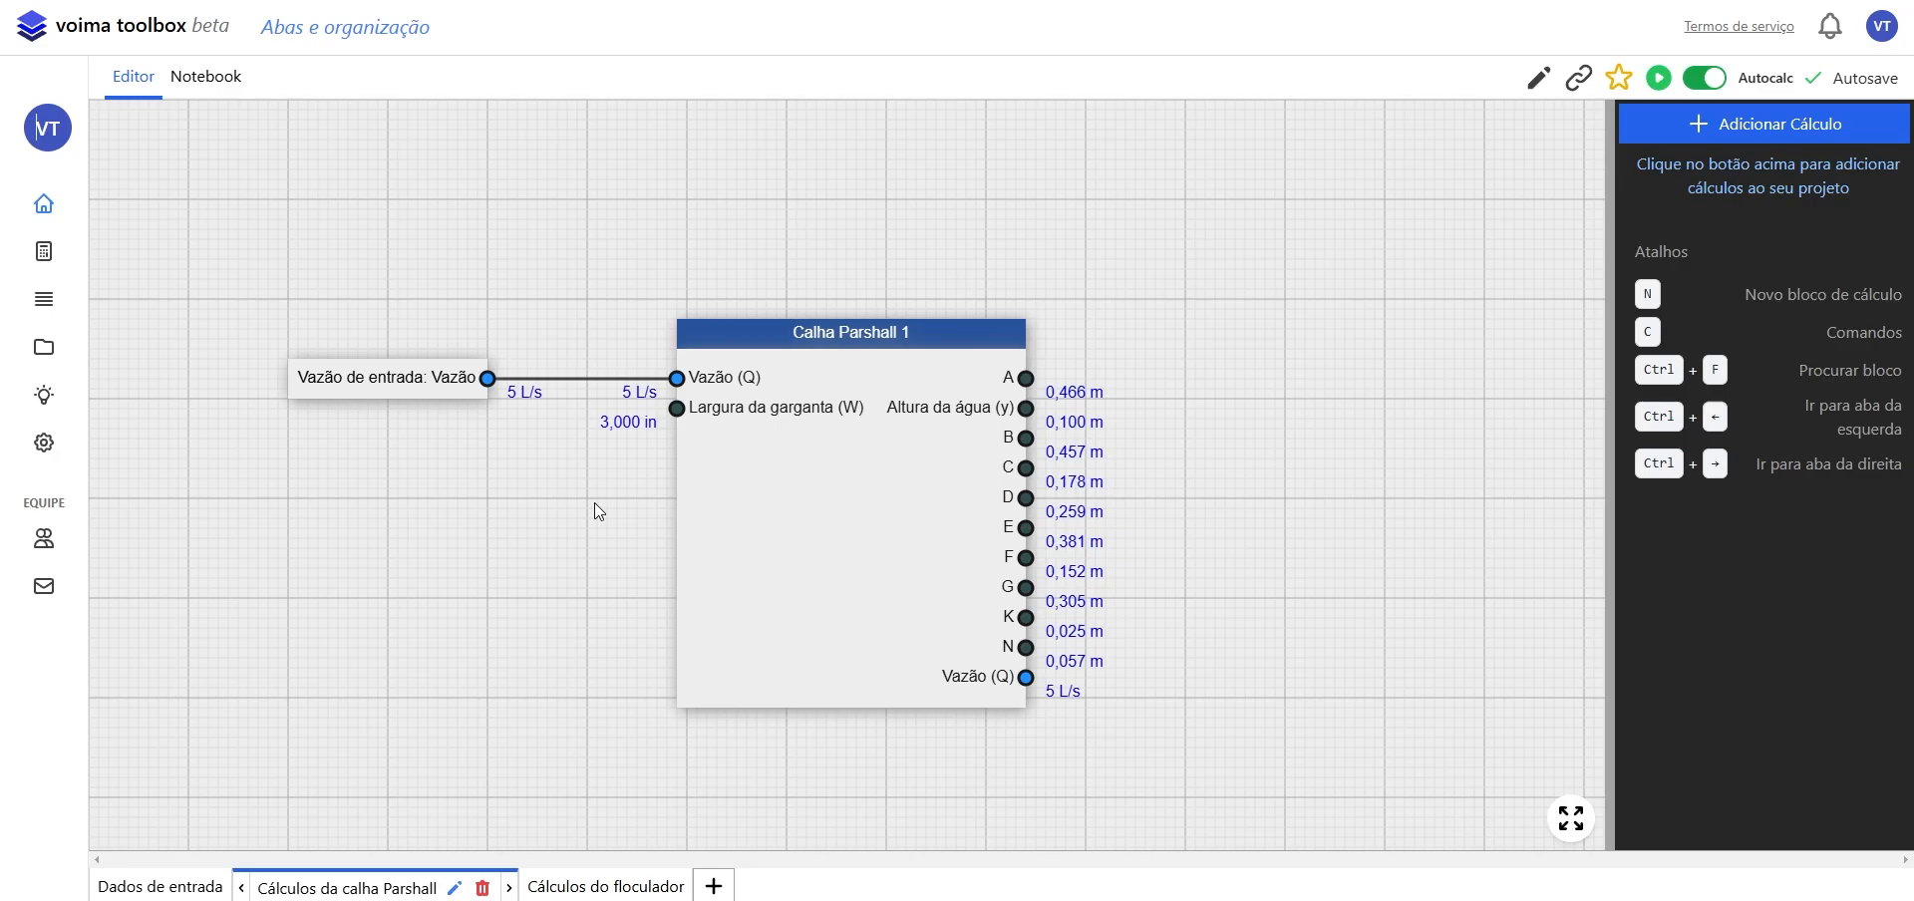
- Change the input flow of the Vazão de entrada block on the "Dados de entrada" tab to 4 L/s
click(175, 889)
click(761, 476)
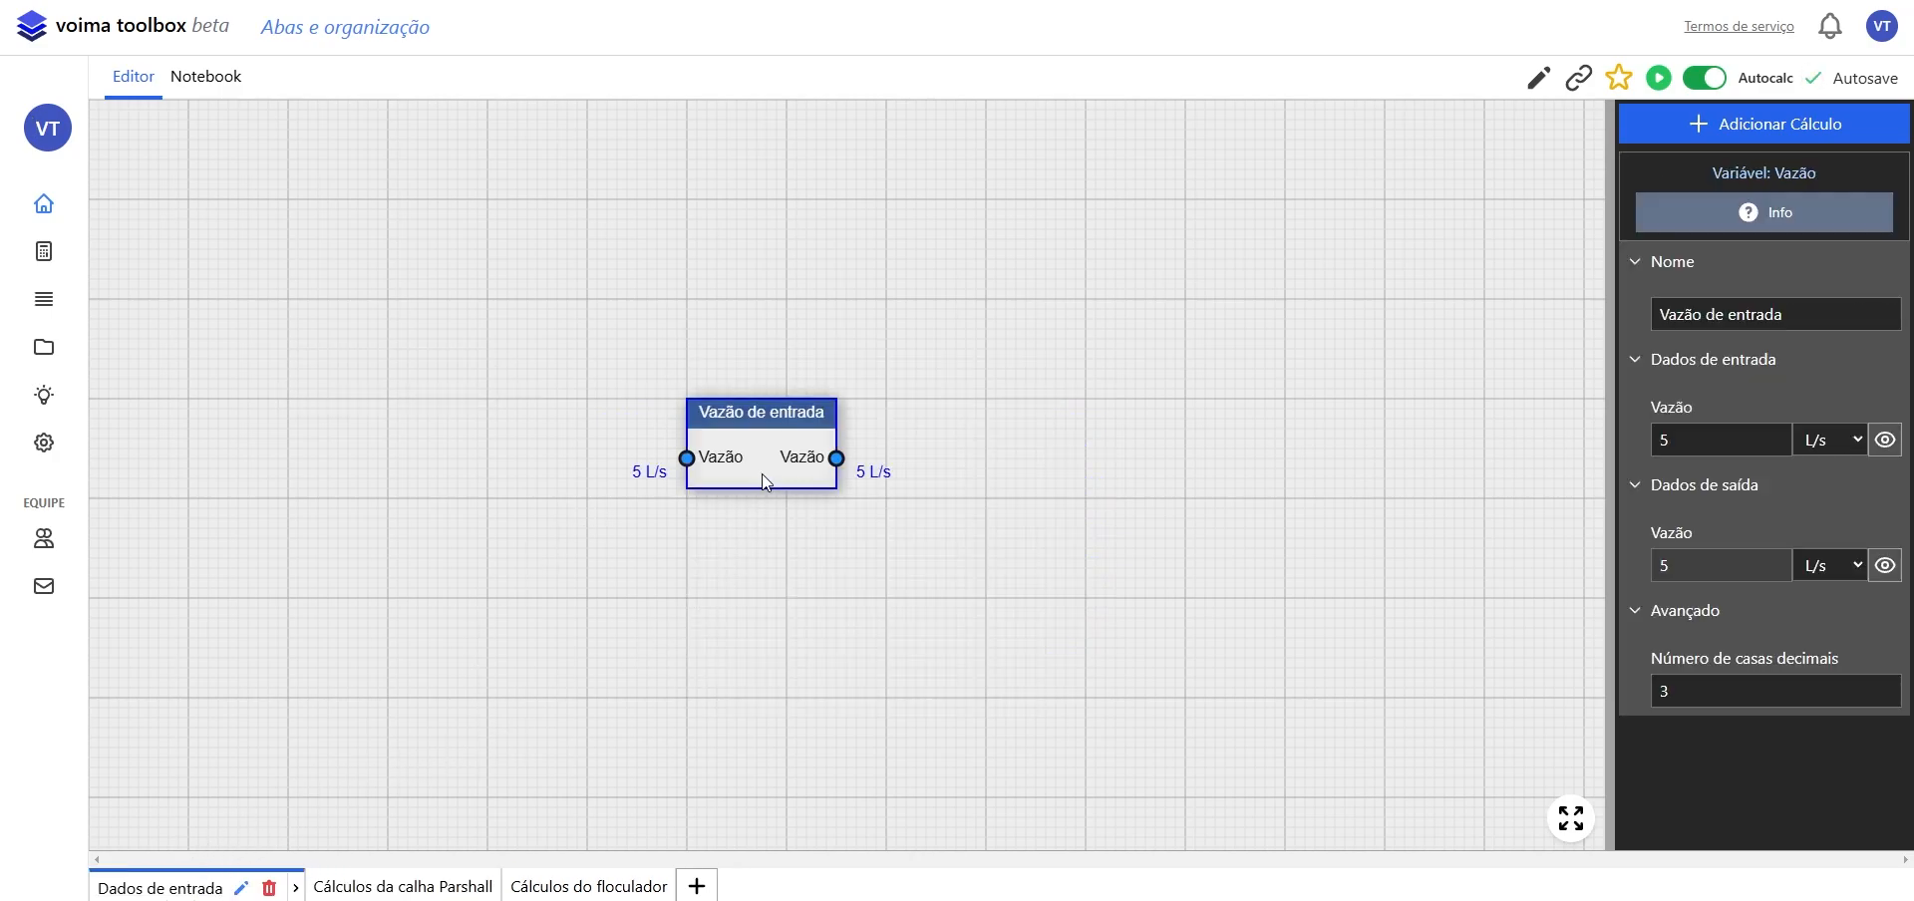
double_click(1654, 442)
text(4)
key(Return)
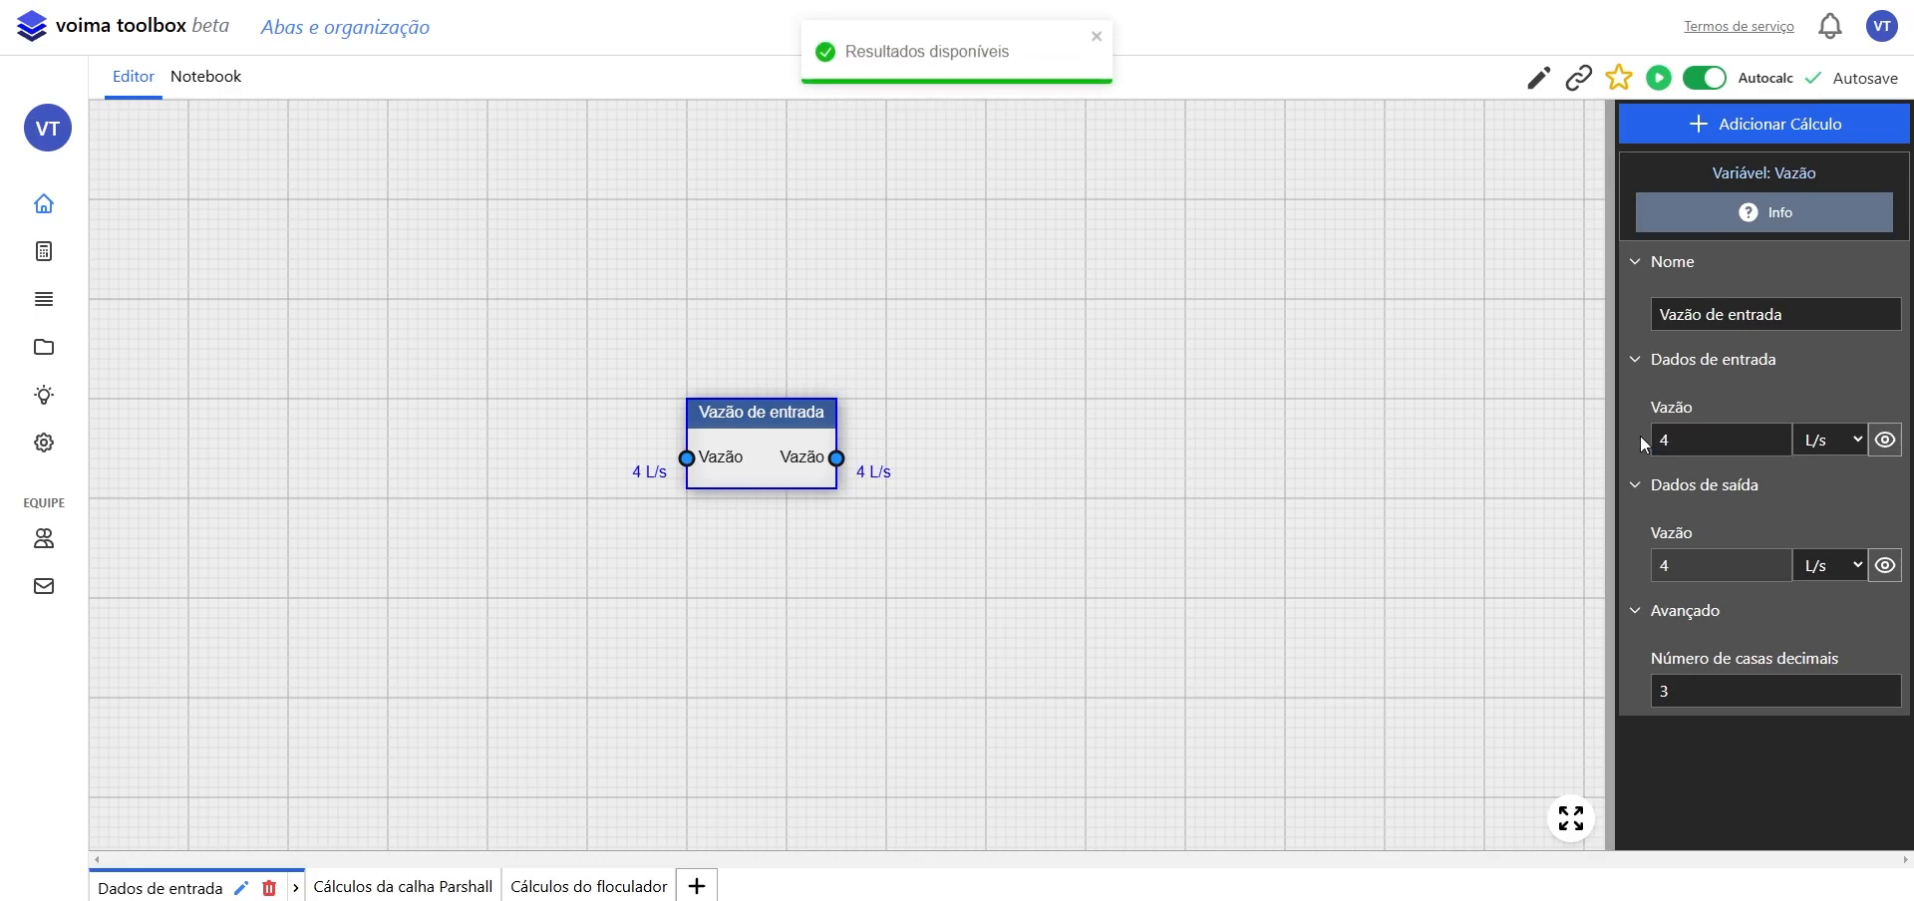
- Check the linked flow and results on the "Cálculos da calha Parshall" and "Cálculos do floculador" tabs
click(409, 887)
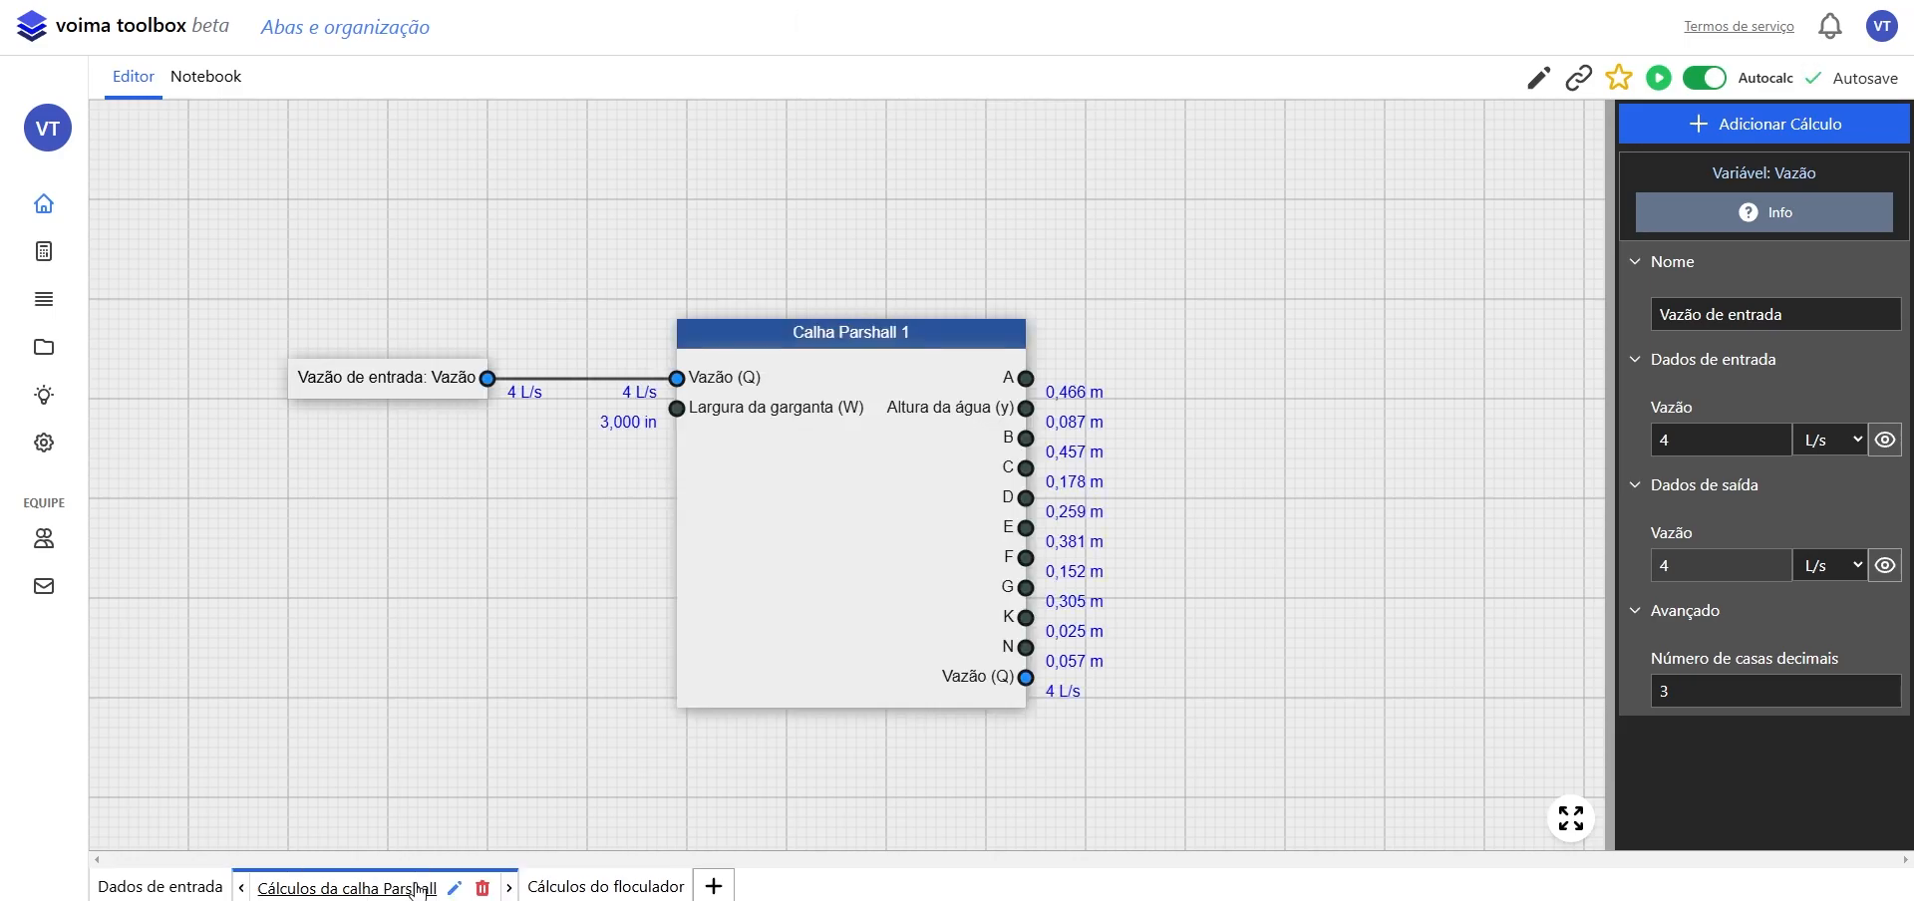
click(610, 887)
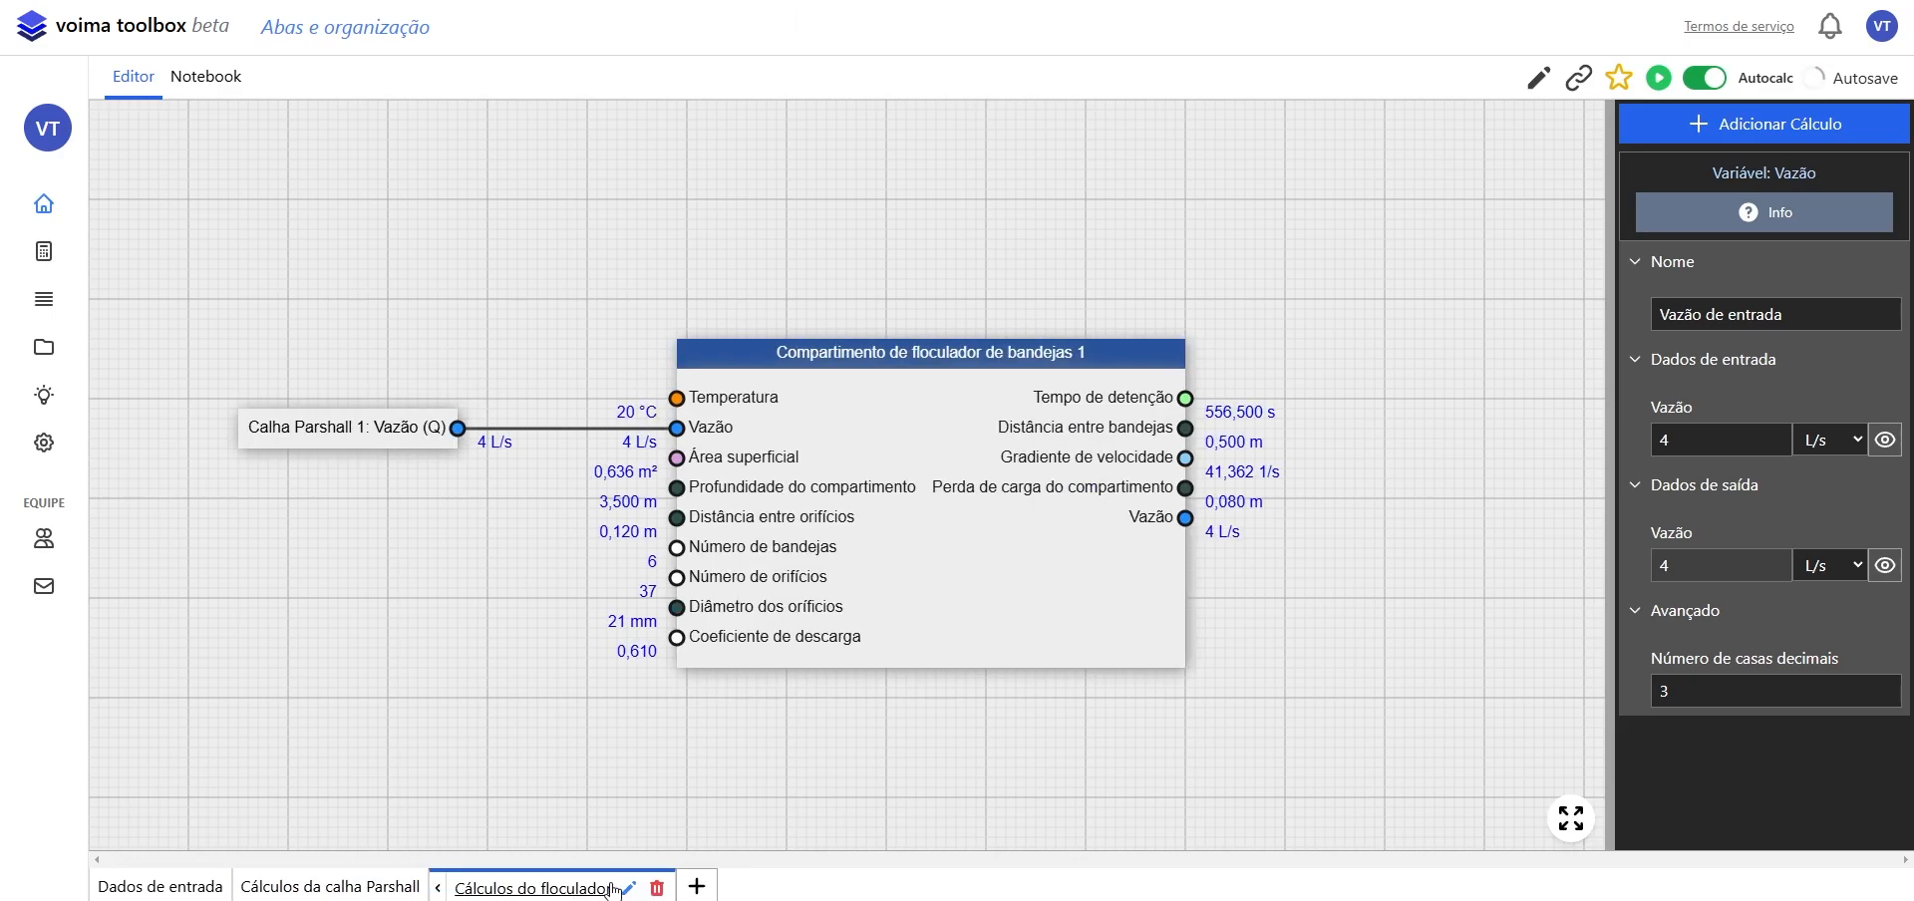
click(756, 761)
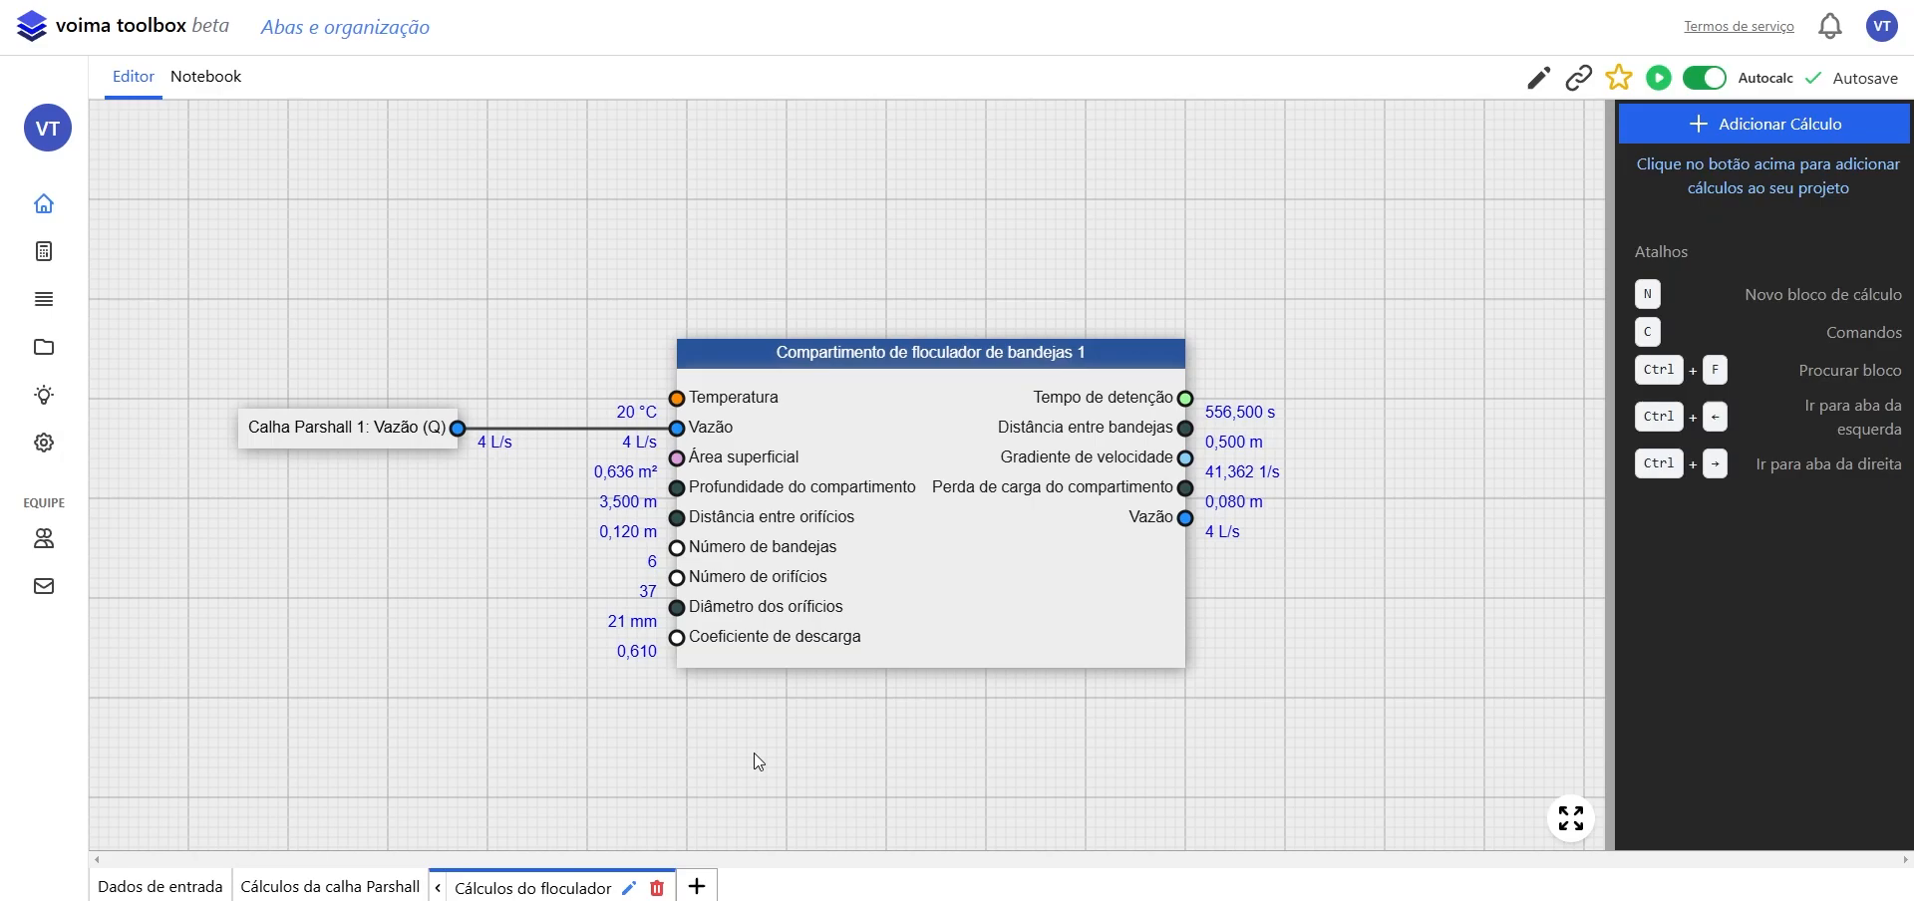
- Review the flow passed between the three tabs, ending on the "Dados de entrada" tab
key(ctrl+Left)
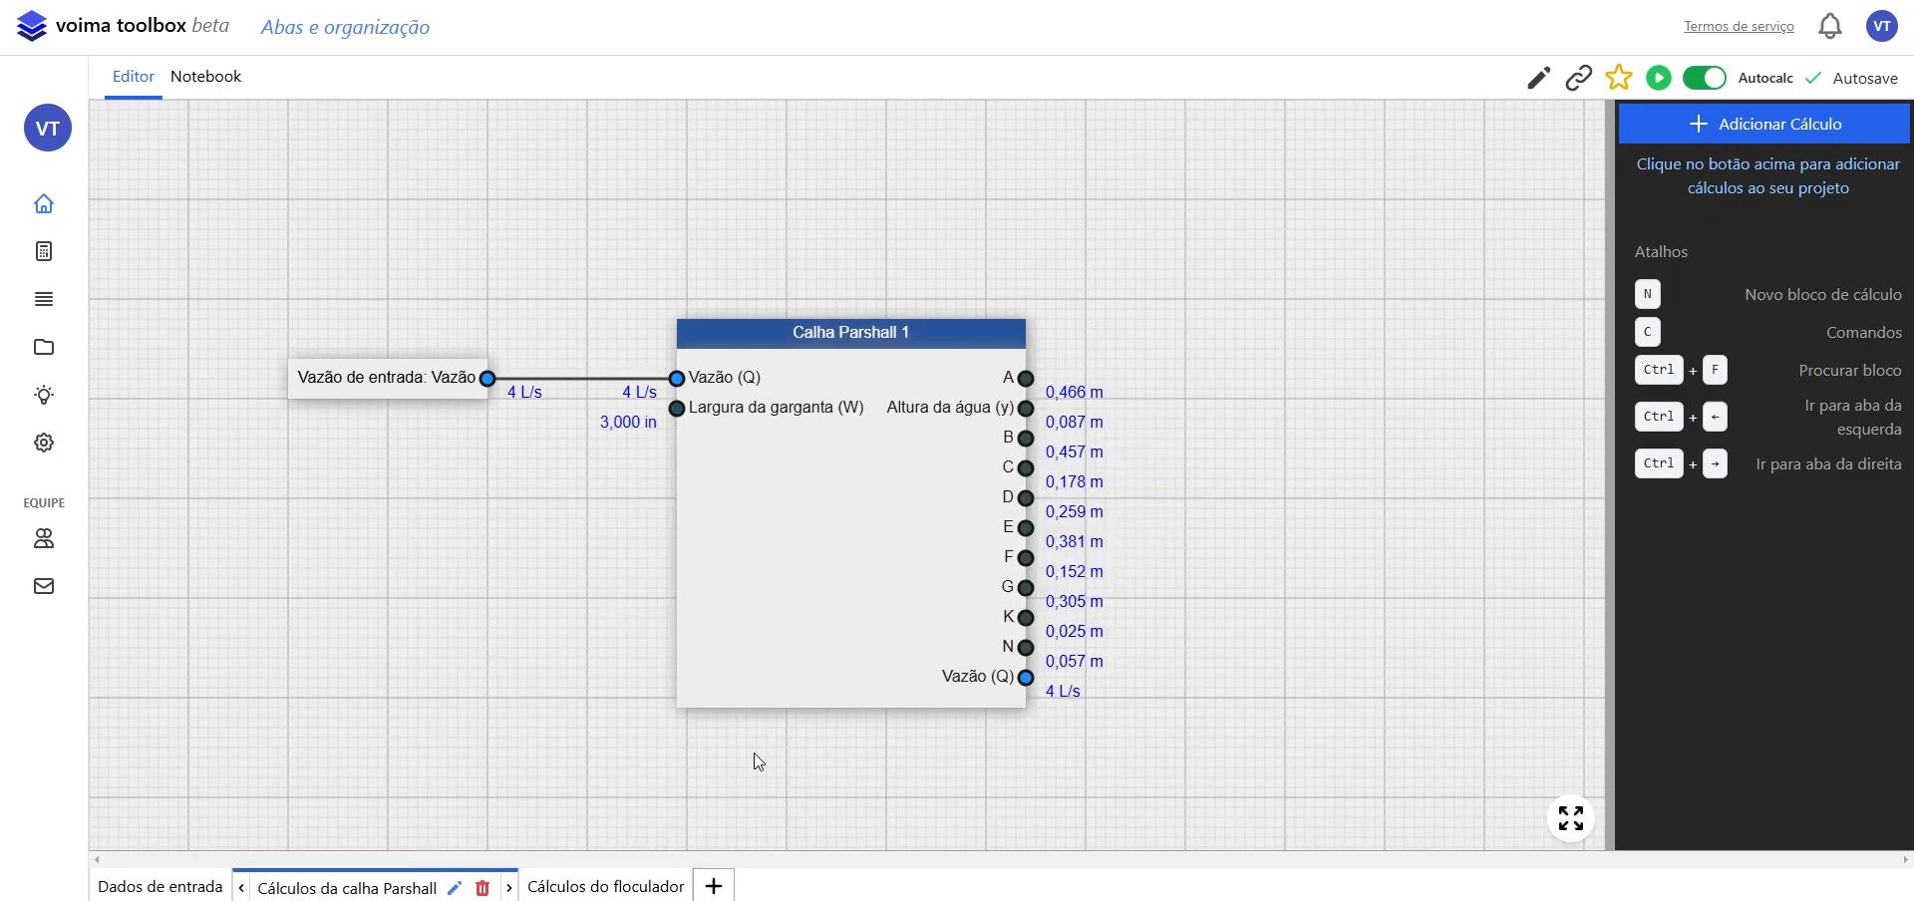
key(ctrl+Left)
key(ctrl+Right)
key(ctrl+Right)
key(ctrl+Left)
key(ctrl+Left)
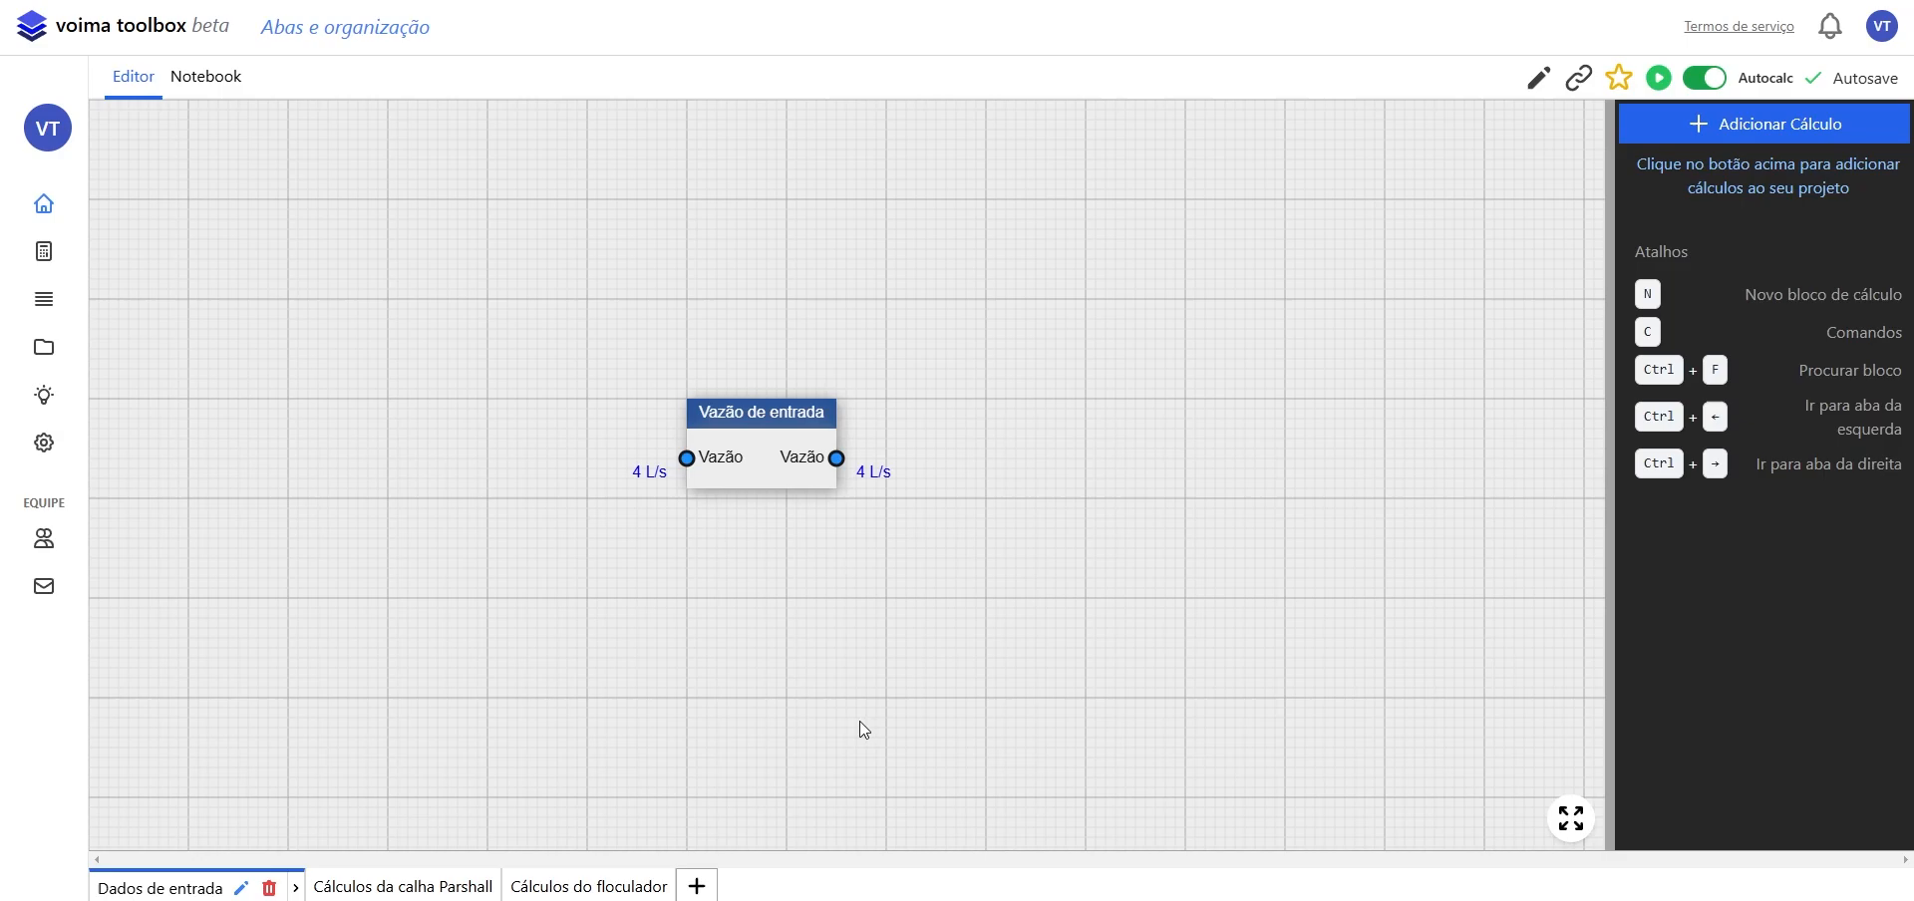
- Add a text label above the Vazão de entrada block reading "Dados de entrada para a ETA"
click(1539, 77)
click(687, 284)
click(724, 286)
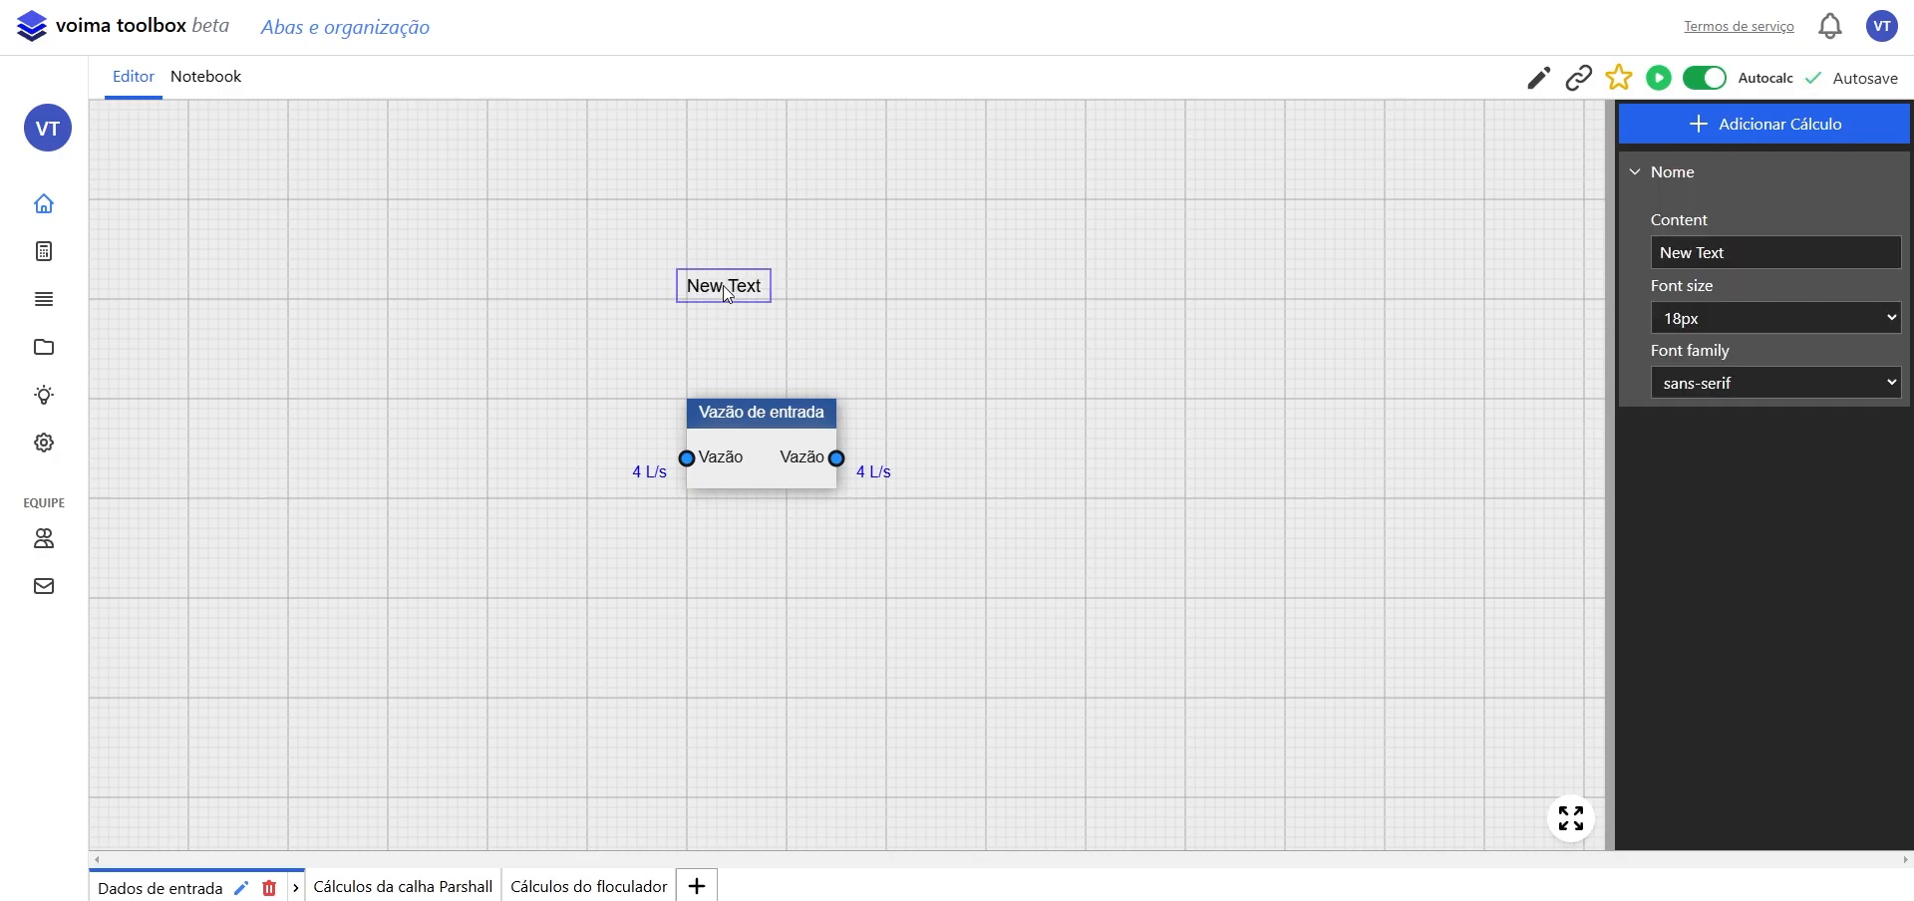
drag(1756, 253, 1621, 257)
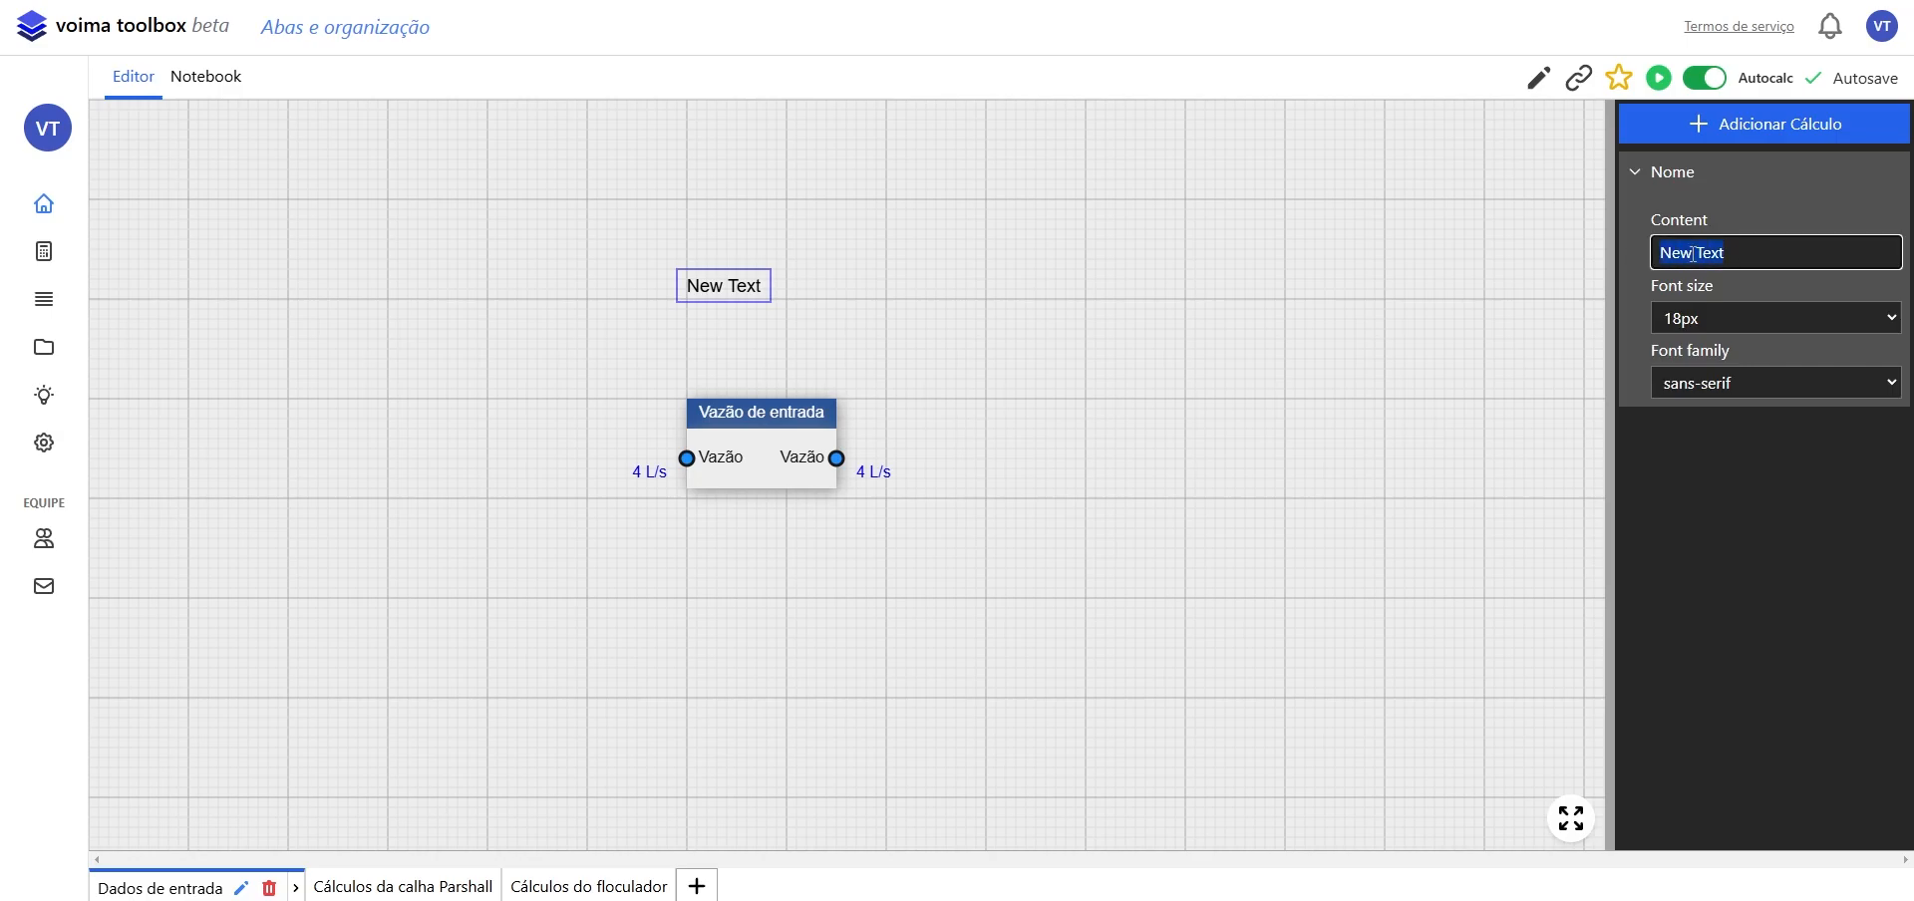
text(Dados de entrada par)
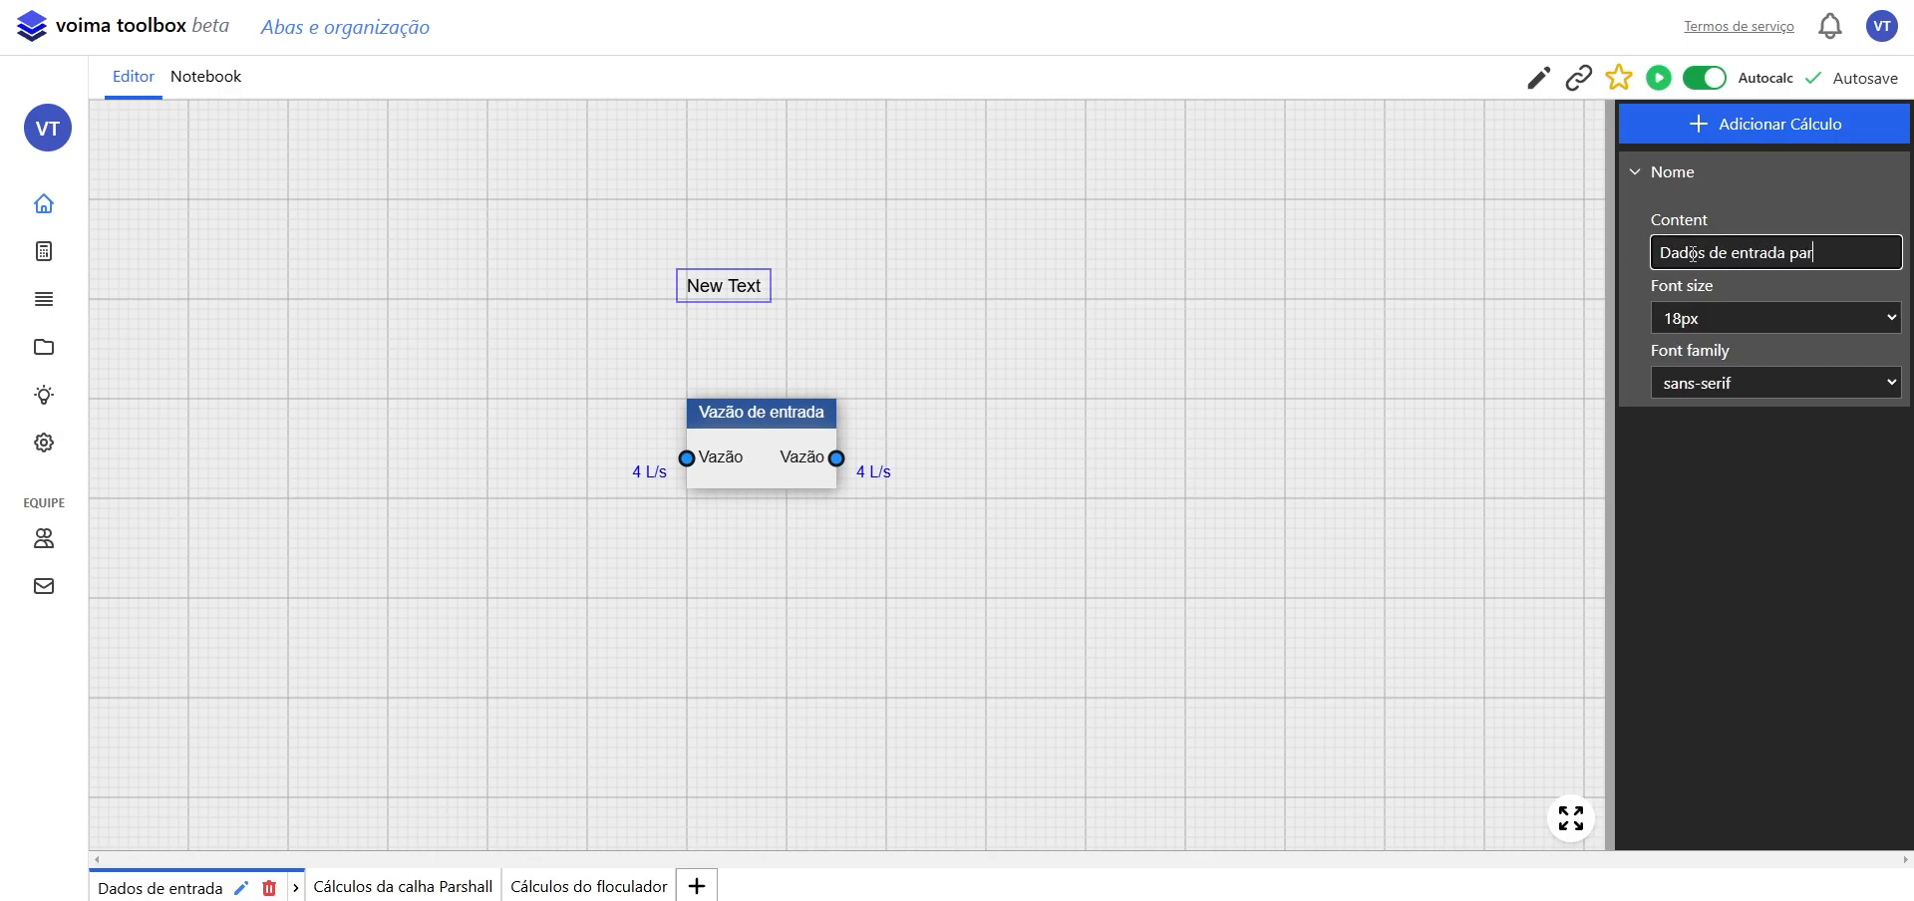
text(a a ETA)
key(Return)
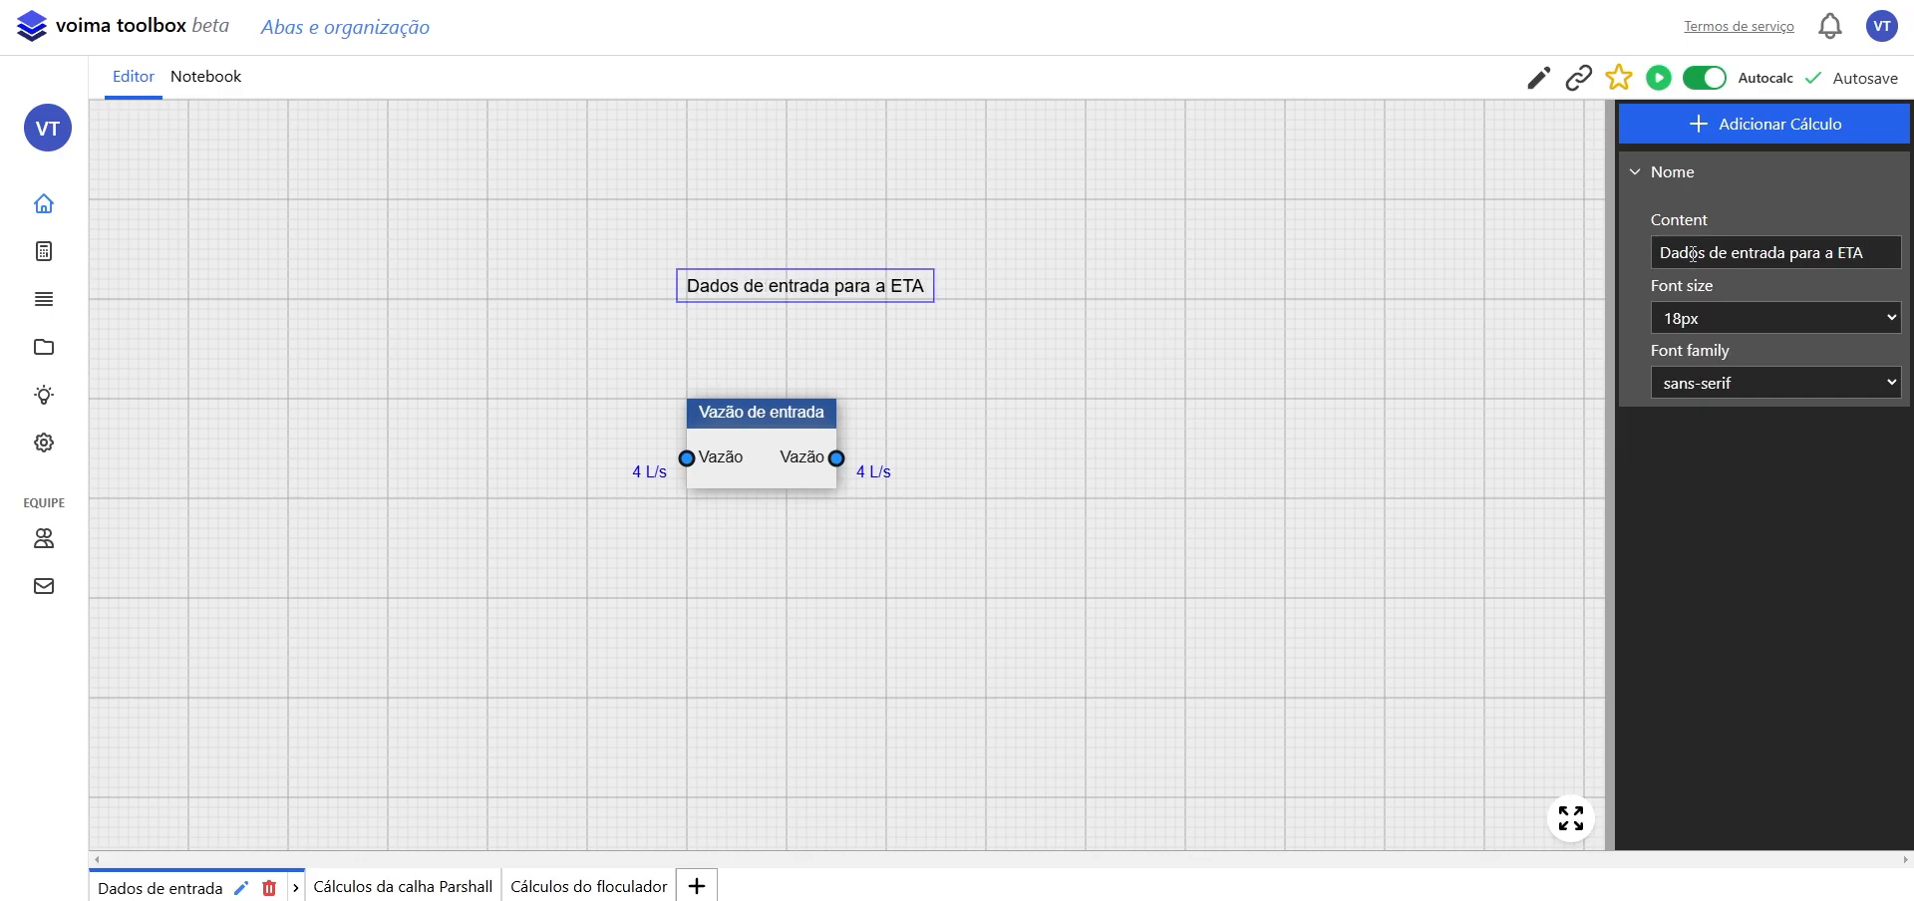
- Set the title's font size to 32px and space the title and the Vazão de entrada block apart, aligned at their left edges
click(1785, 315)
click(1707, 519)
drag(792, 297, 796, 341)
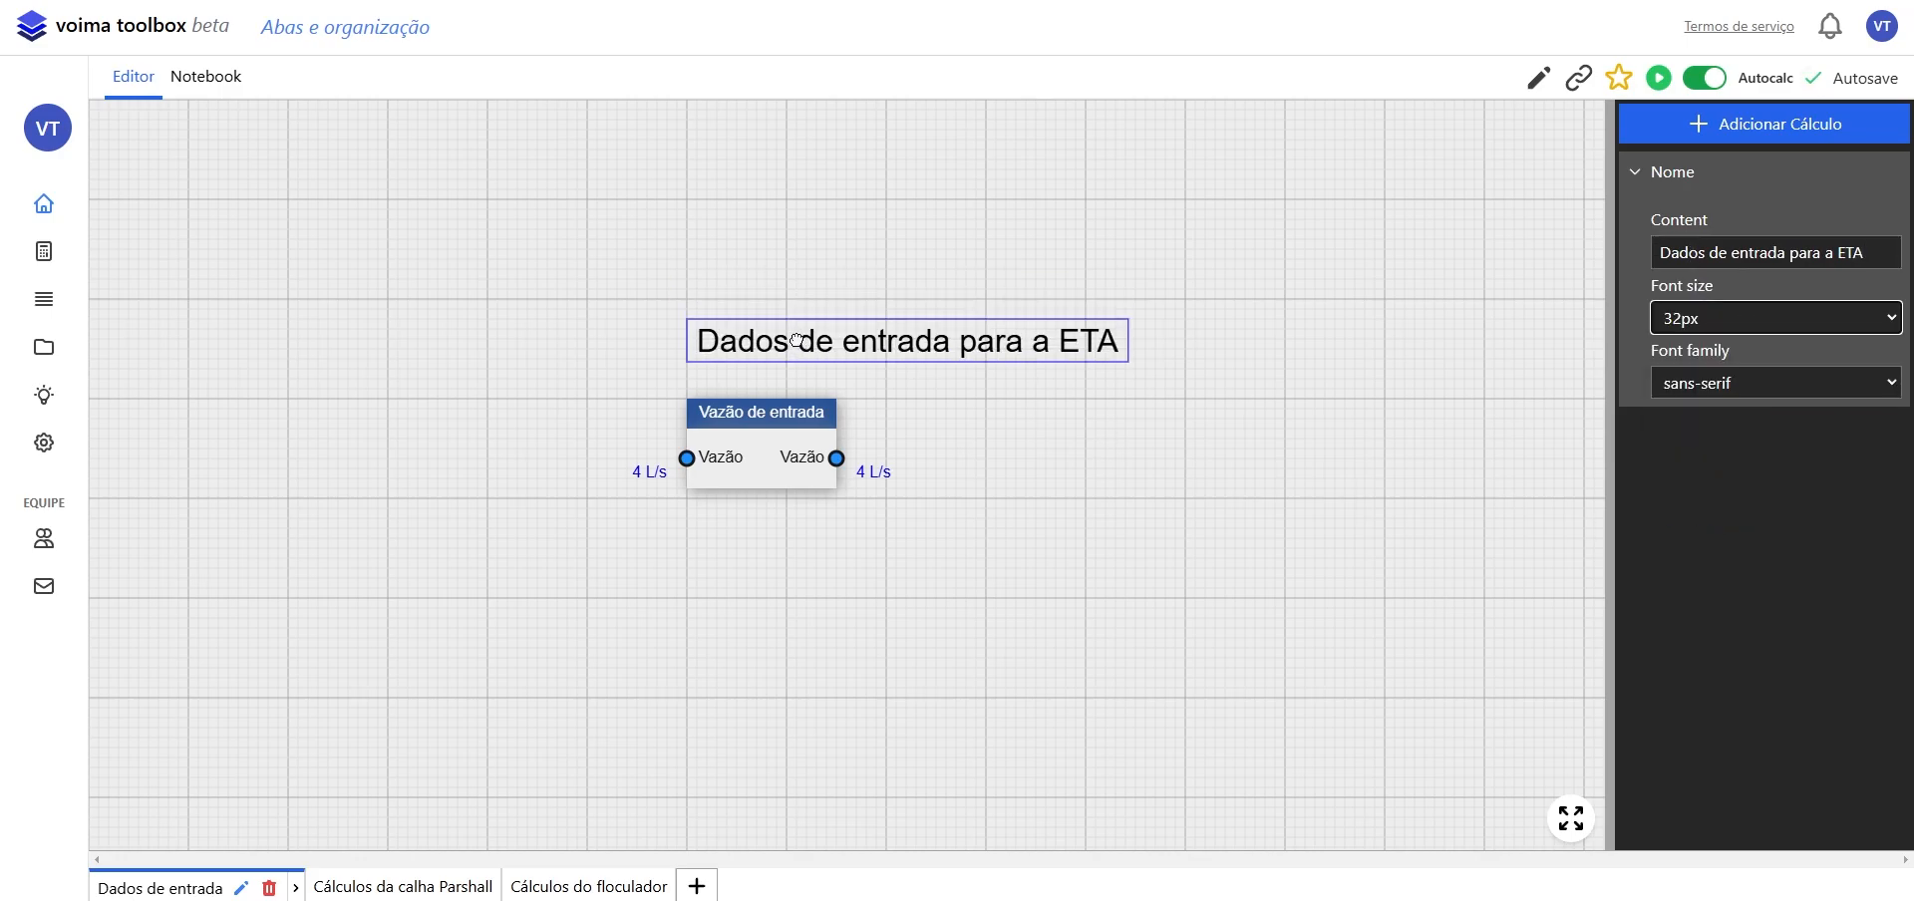
drag(795, 434, 794, 445)
click(1029, 518)
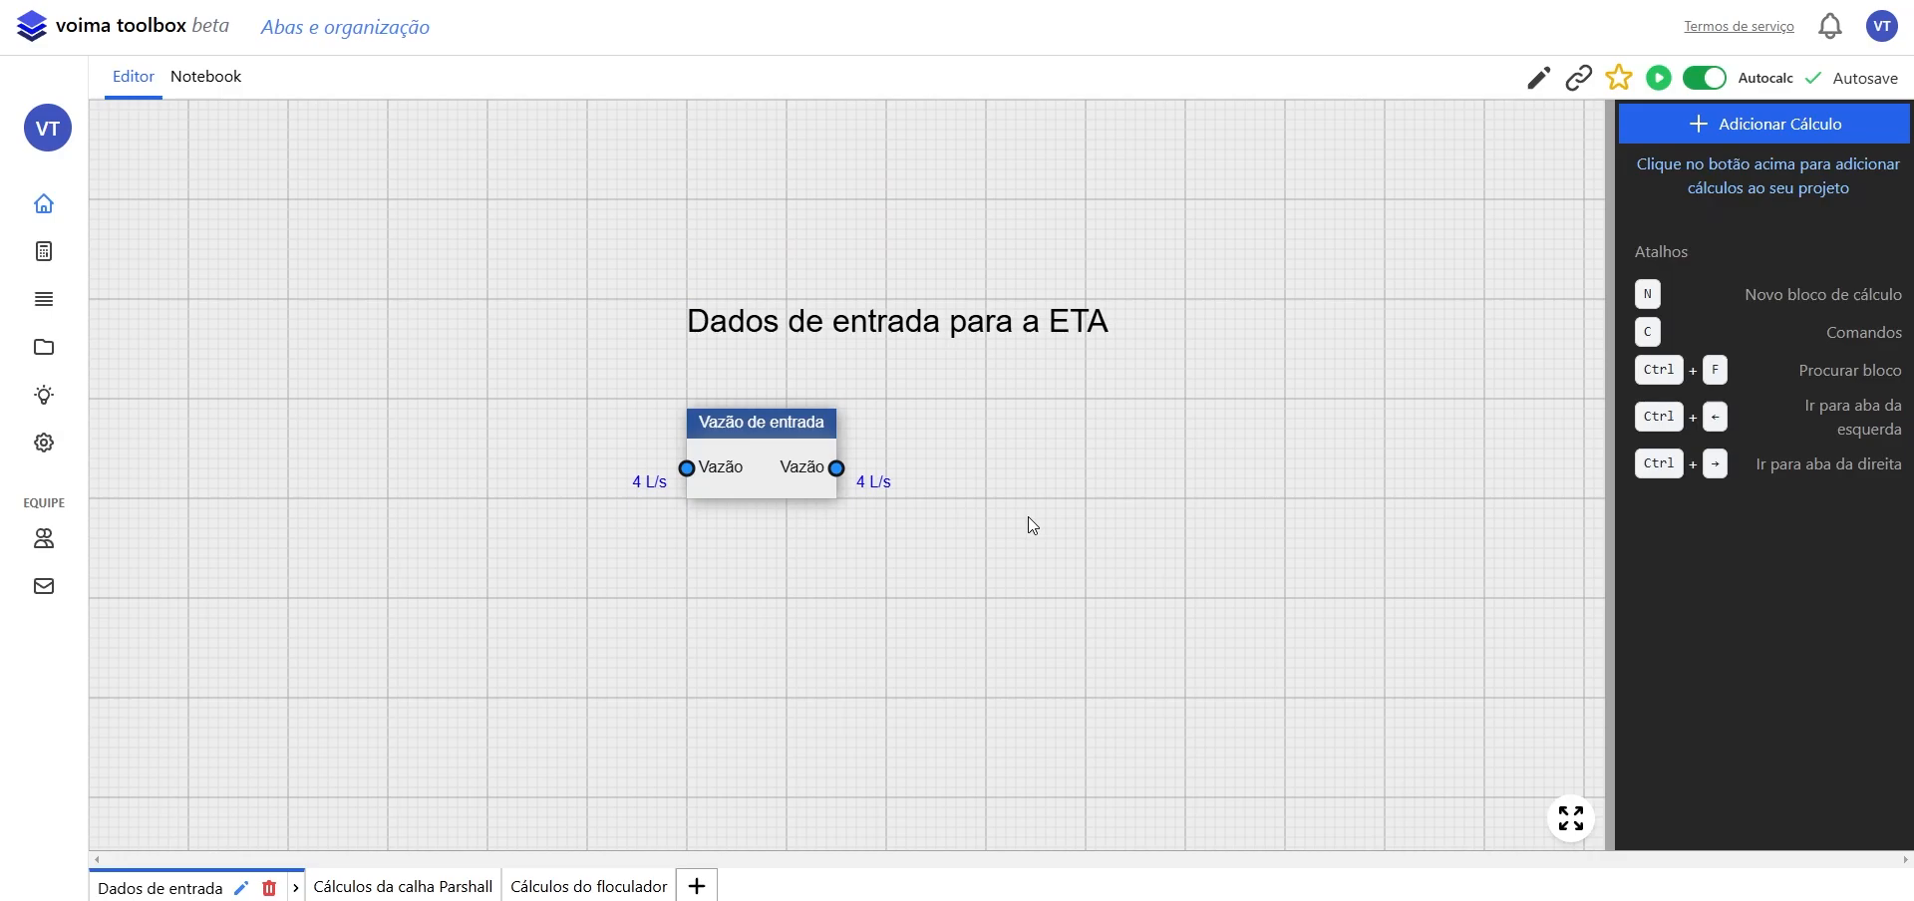
- Add a "Variável: Temperatura" calculation block and place it below the Vazão de entrada block
text(nva)
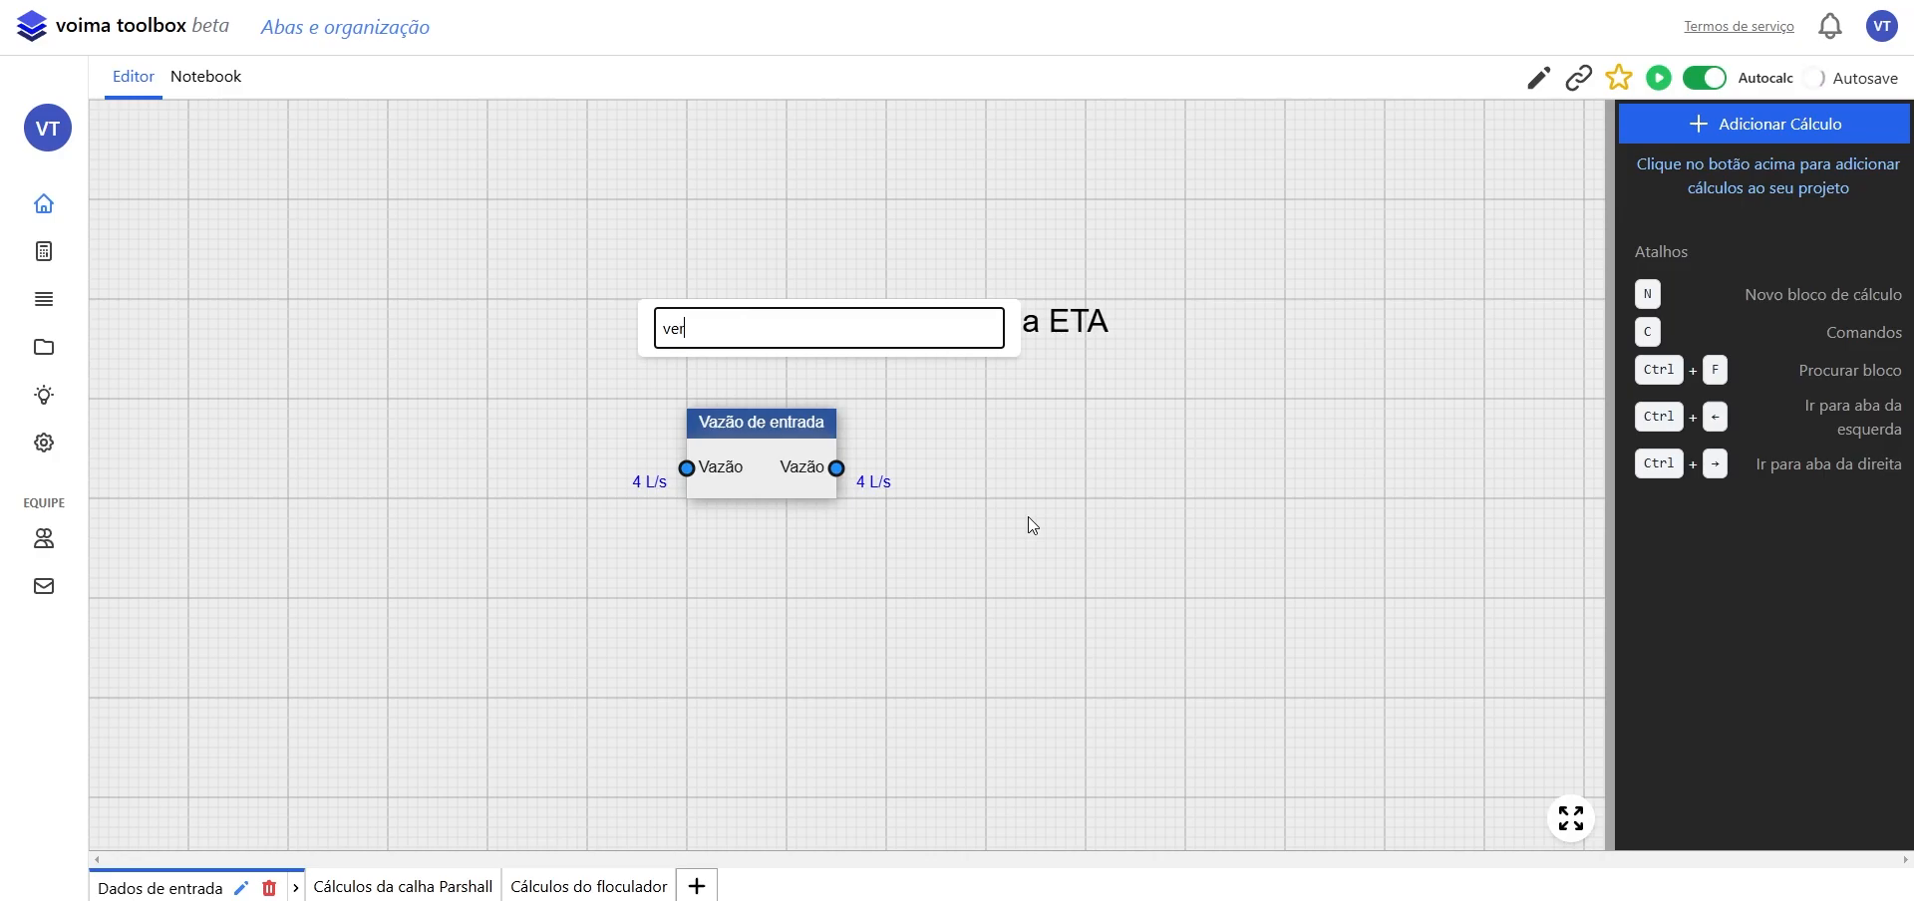
text(ri)
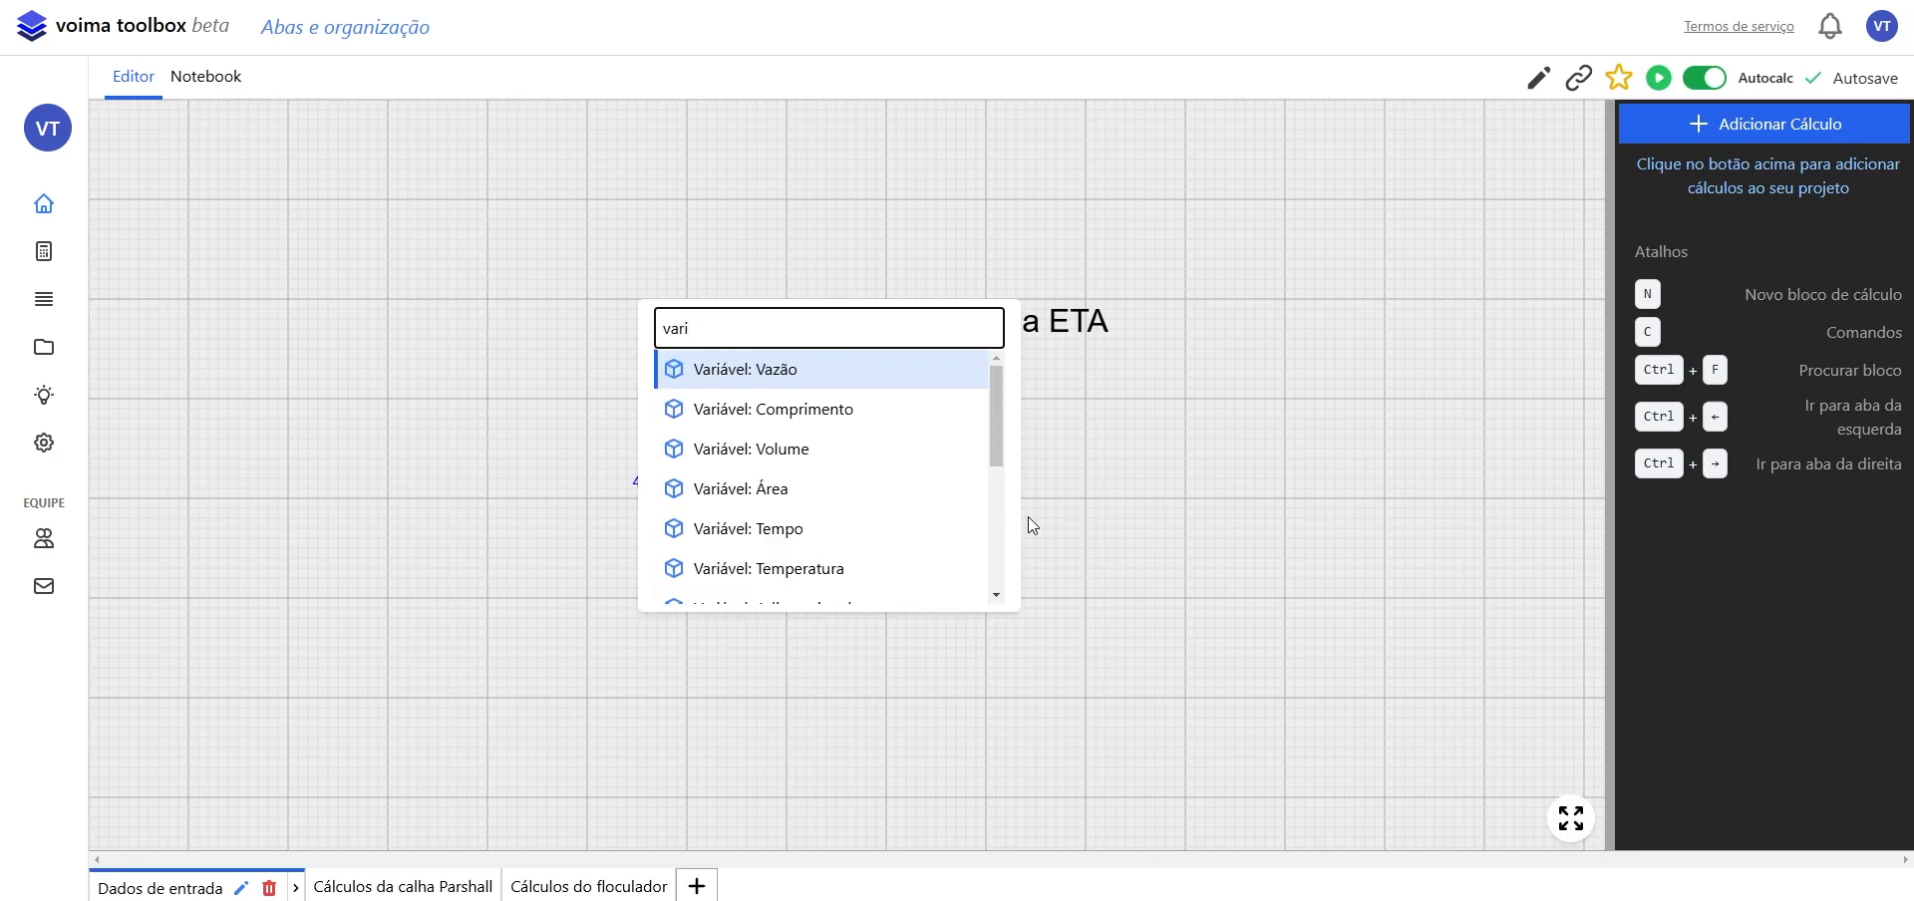
click(858, 569)
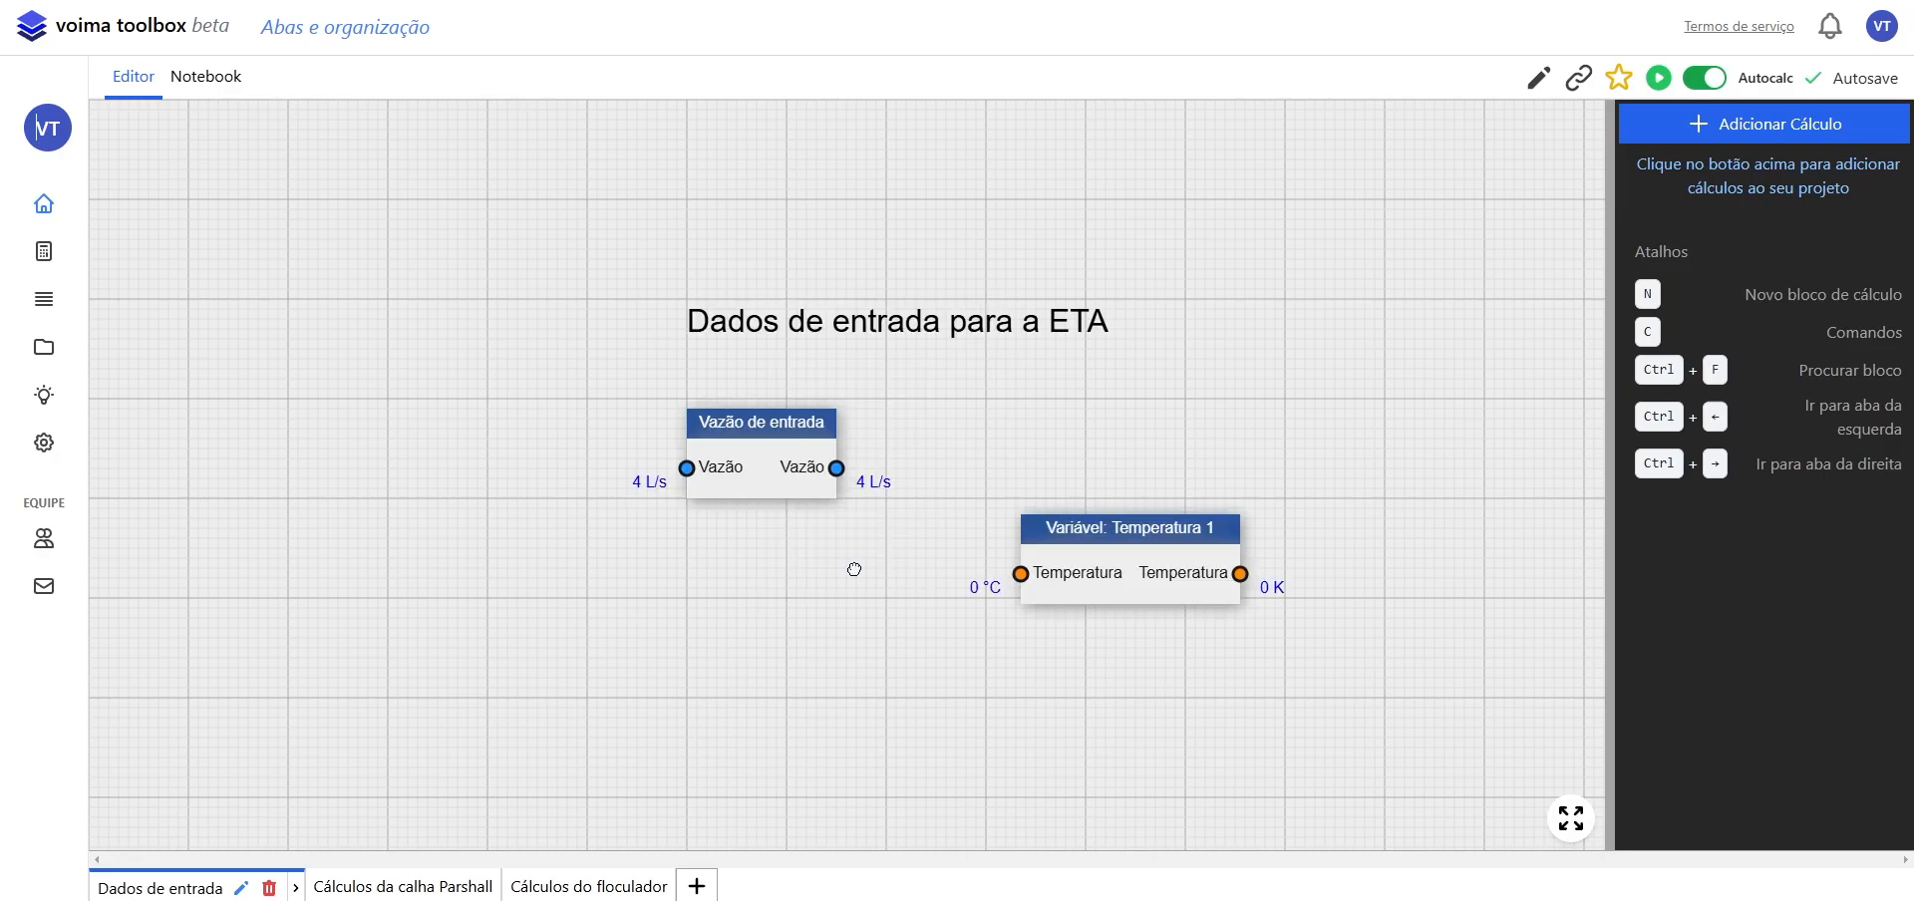
click(693, 607)
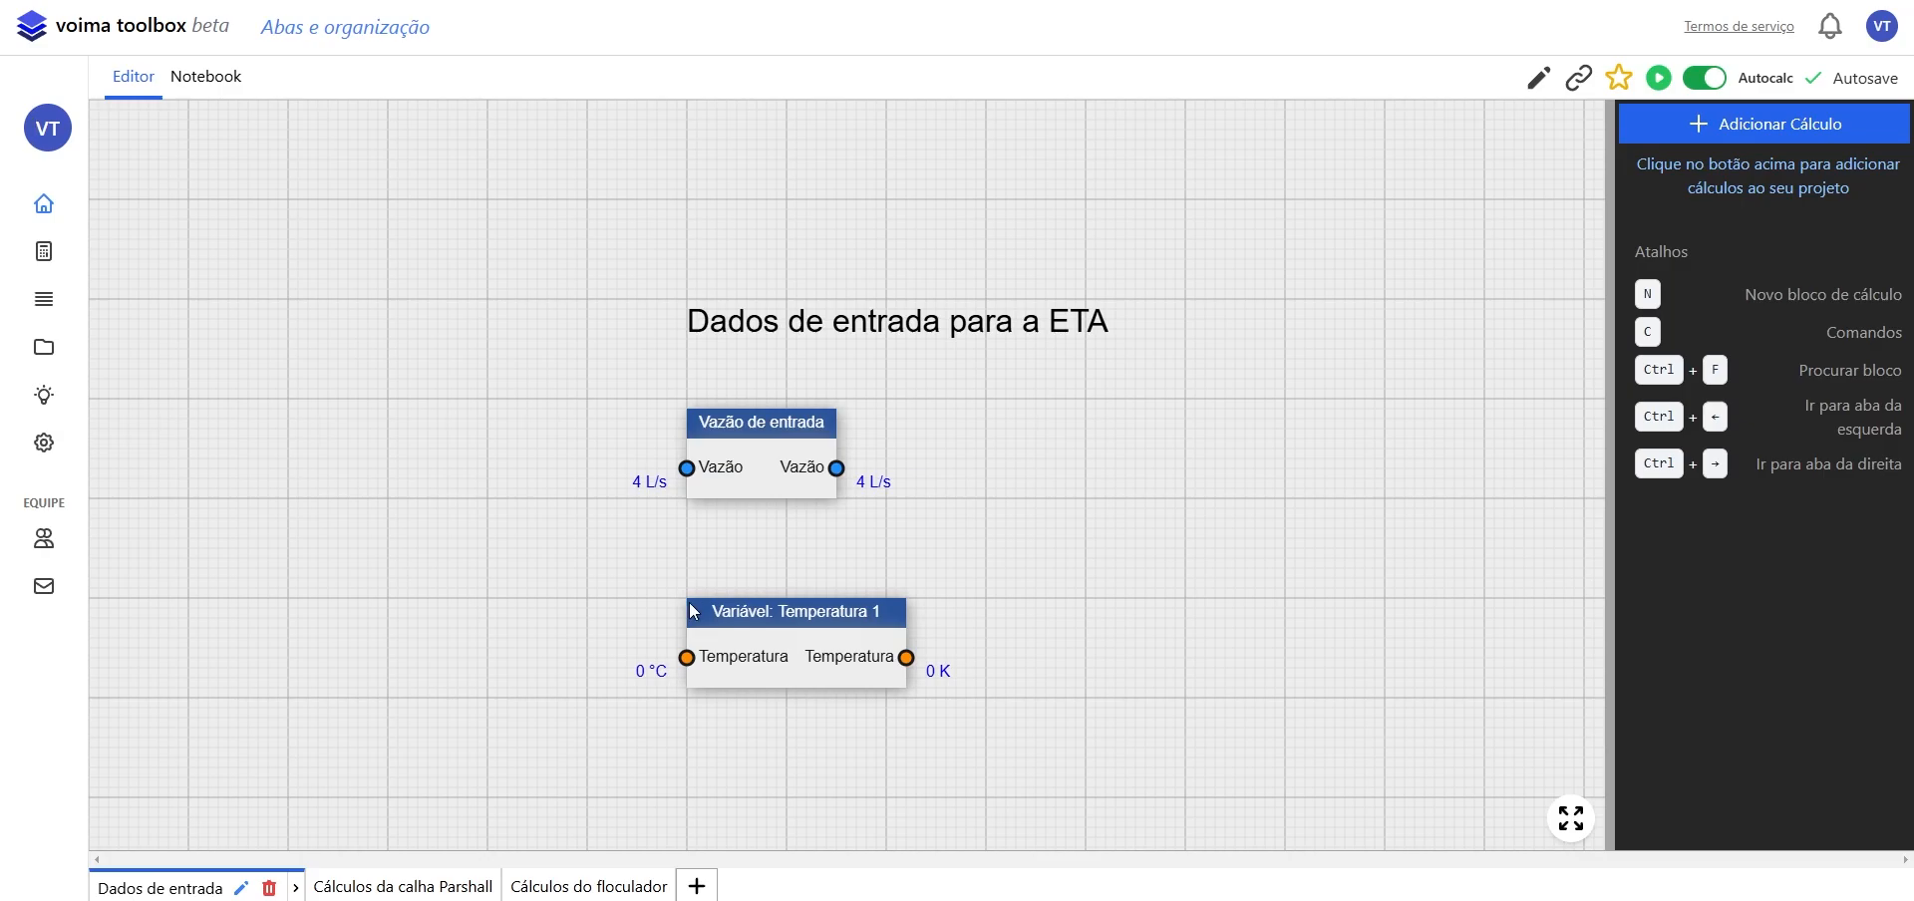
- Rename the new temperature variable block as "Temperatura"
click(757, 621)
drag(1833, 314, 1558, 332)
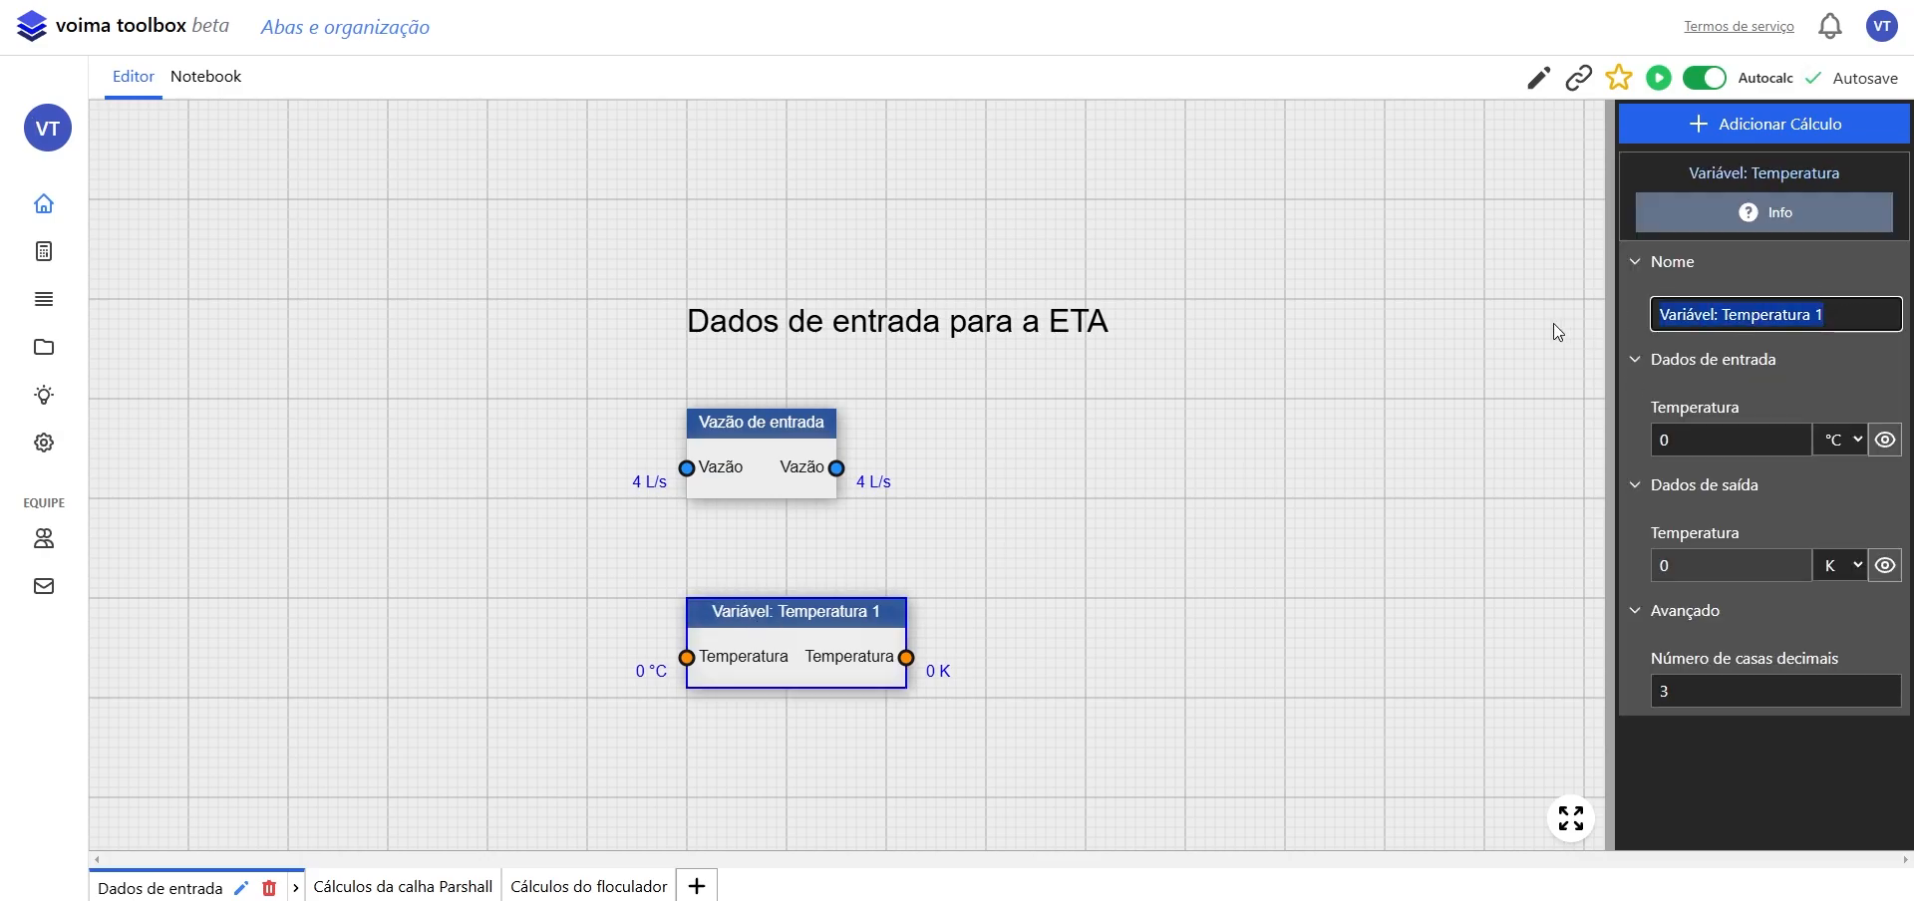
text(Temp)
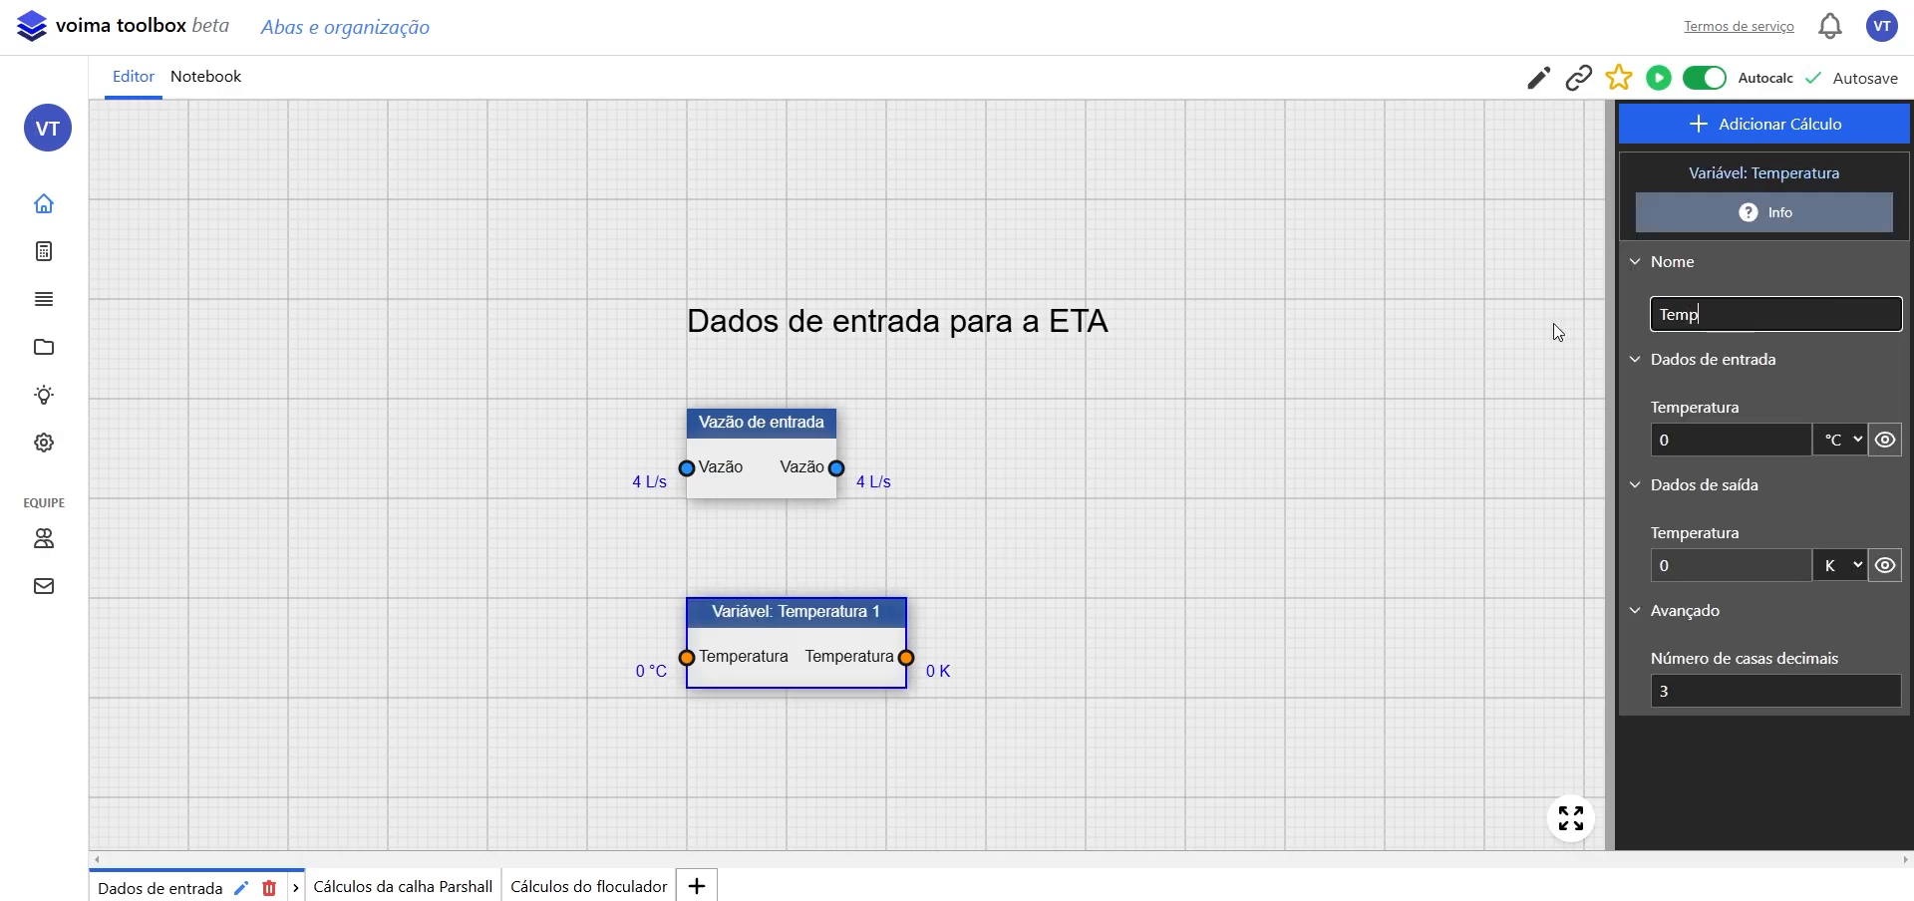
text(eratura)
key(Return)
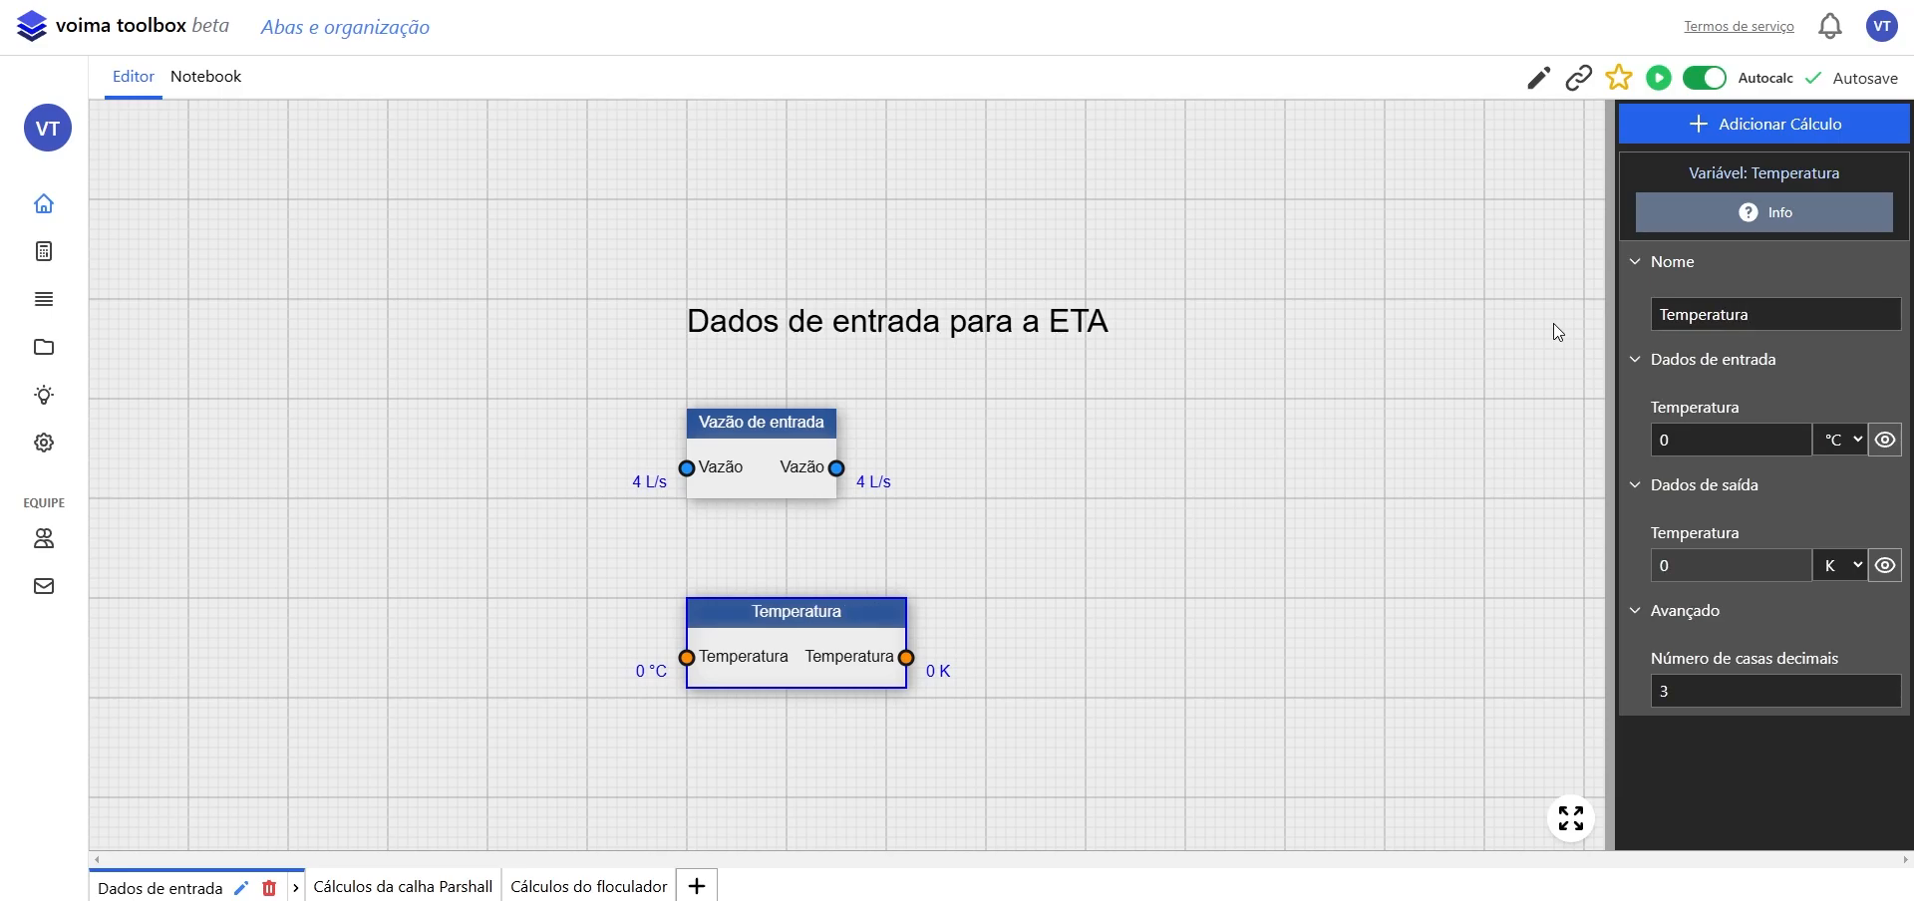
- Set the Temperatura block's input to 20 °C and its output unit to °C
click(1691, 434)
key(BackSpace)
text(20)
key(Return)
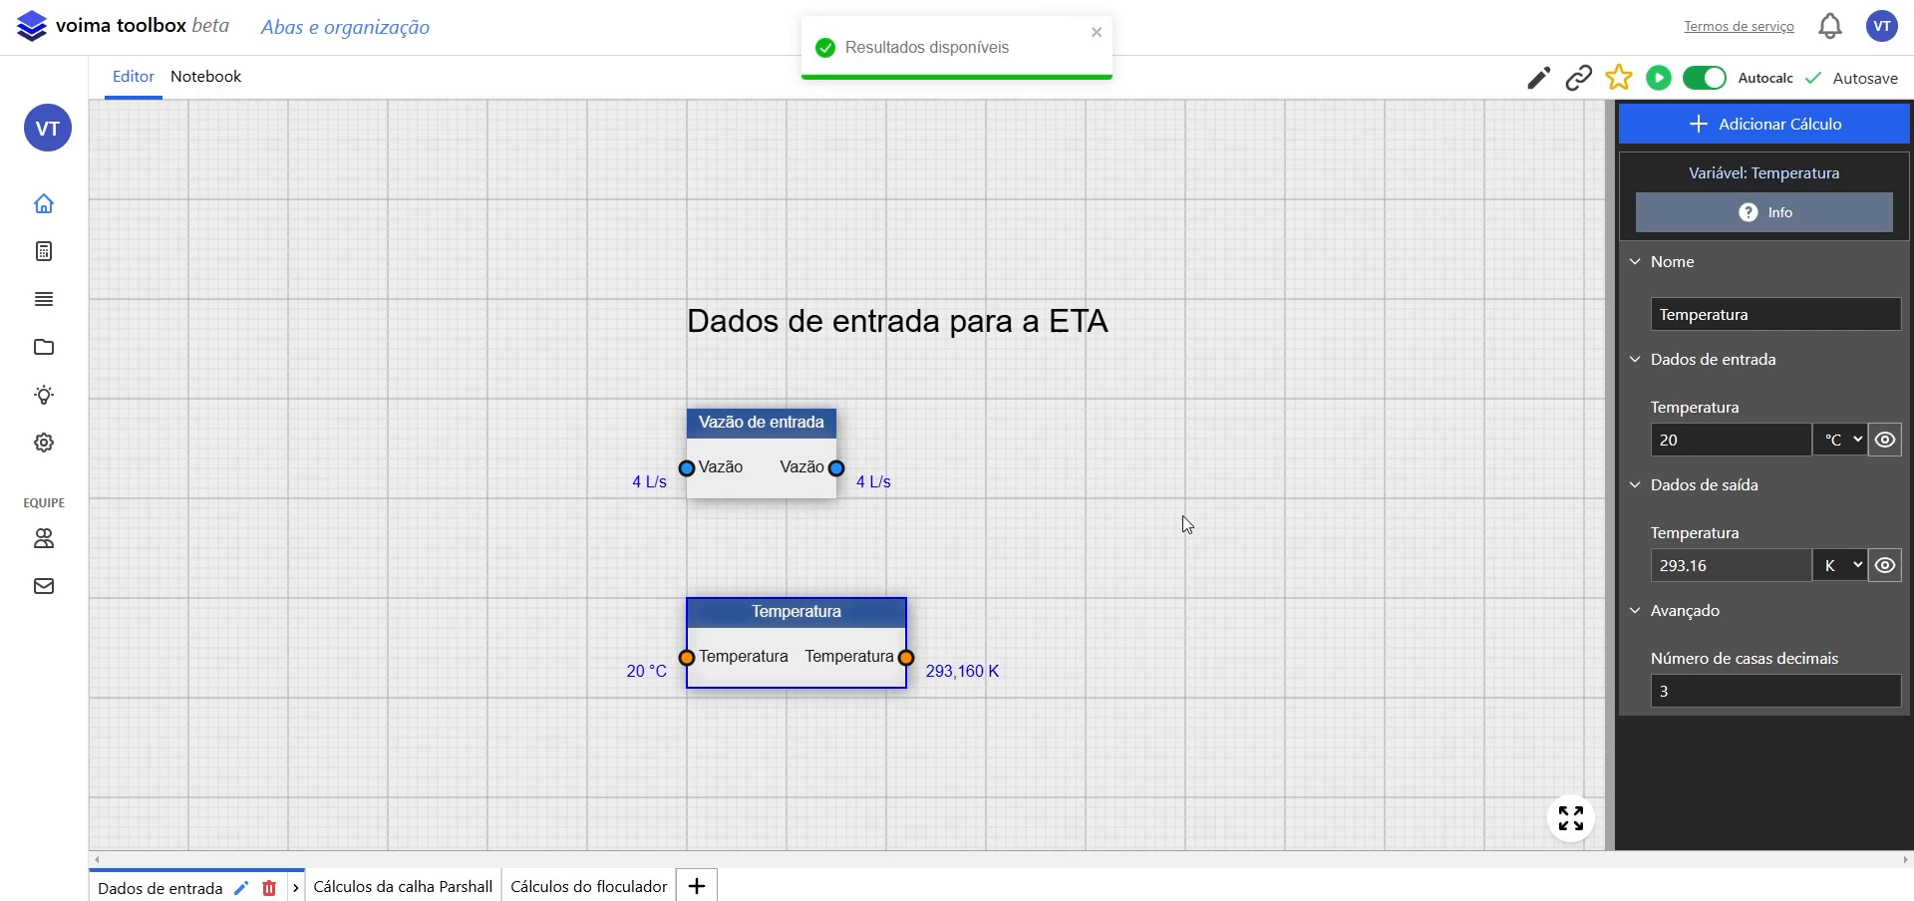
click(1839, 566)
click(1835, 598)
click(1069, 578)
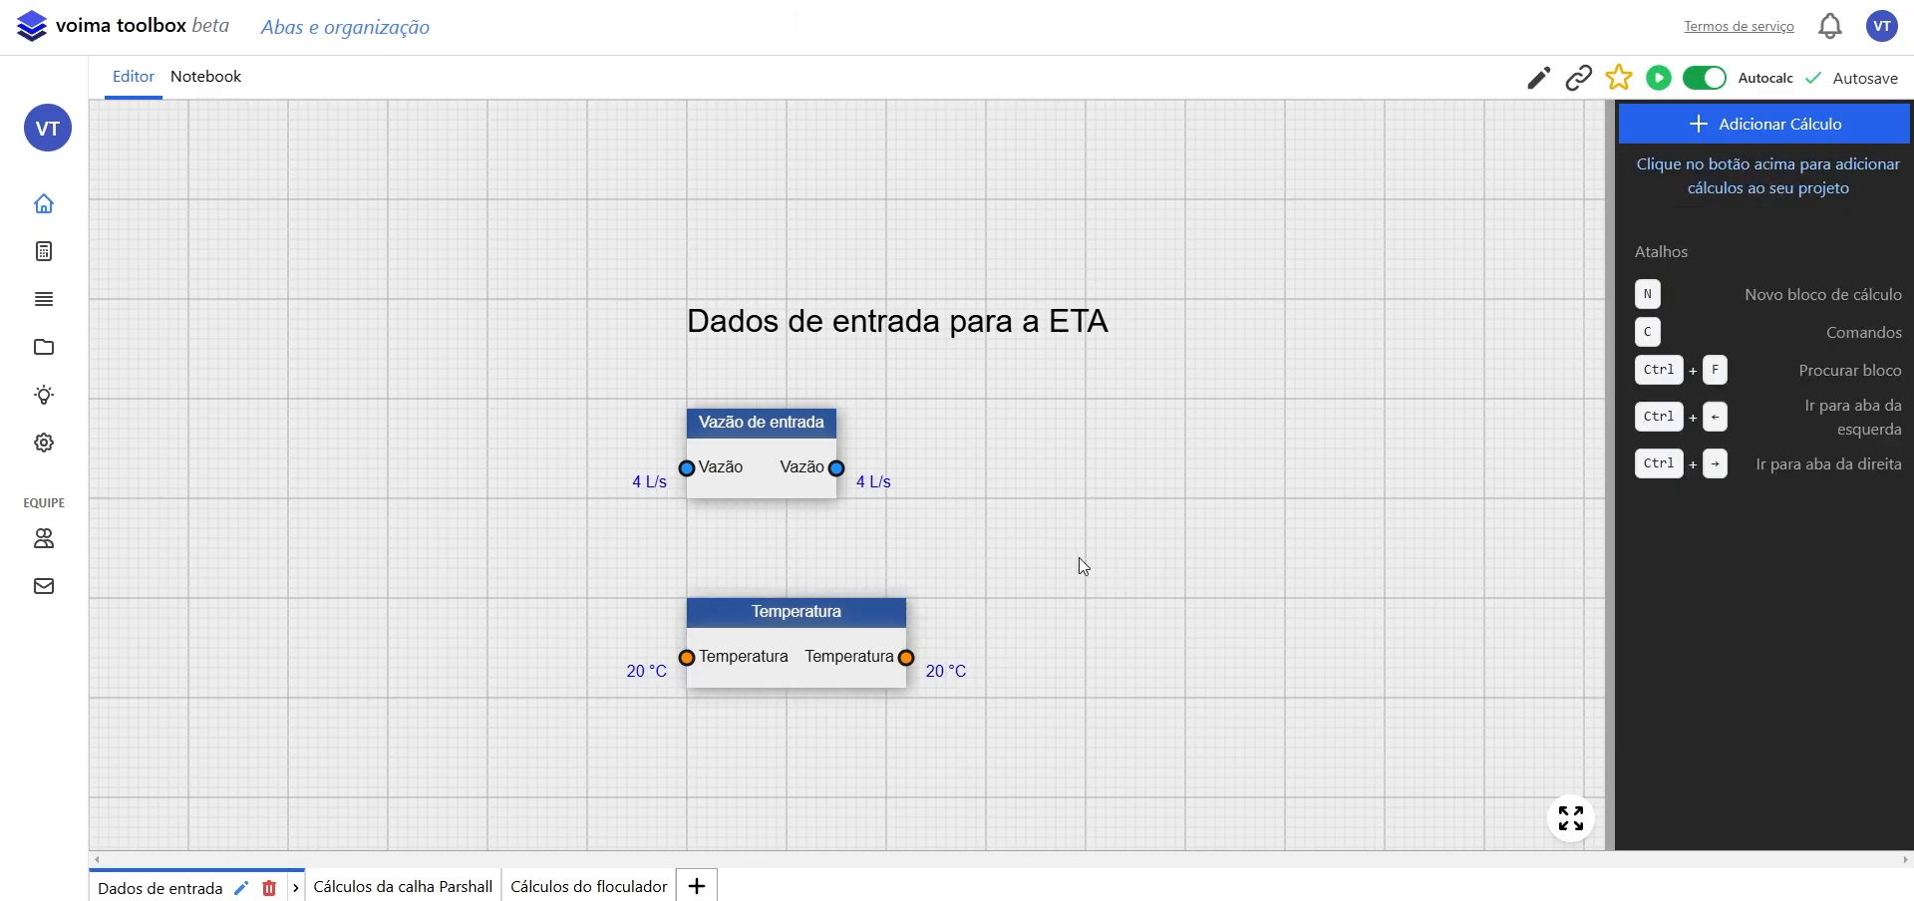
- Add a connection block on the "Cálculos do floculador" tab, above the Calha Parshall connection block
click(566, 886)
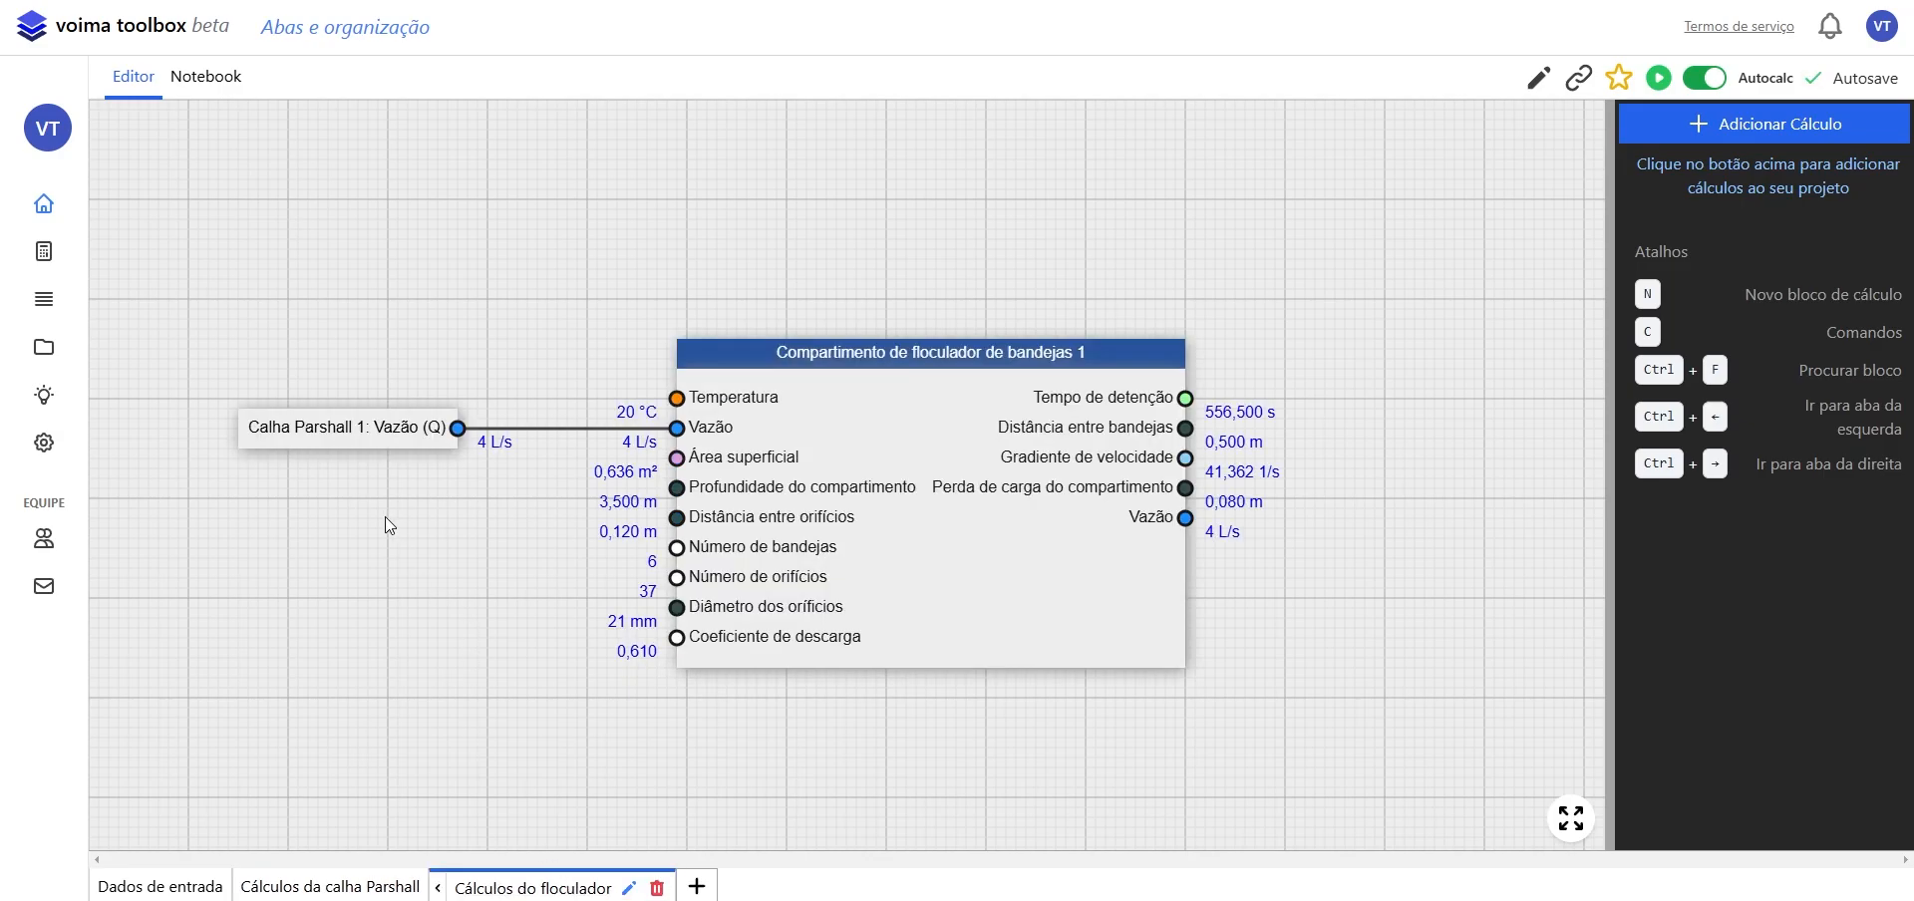
key(c)
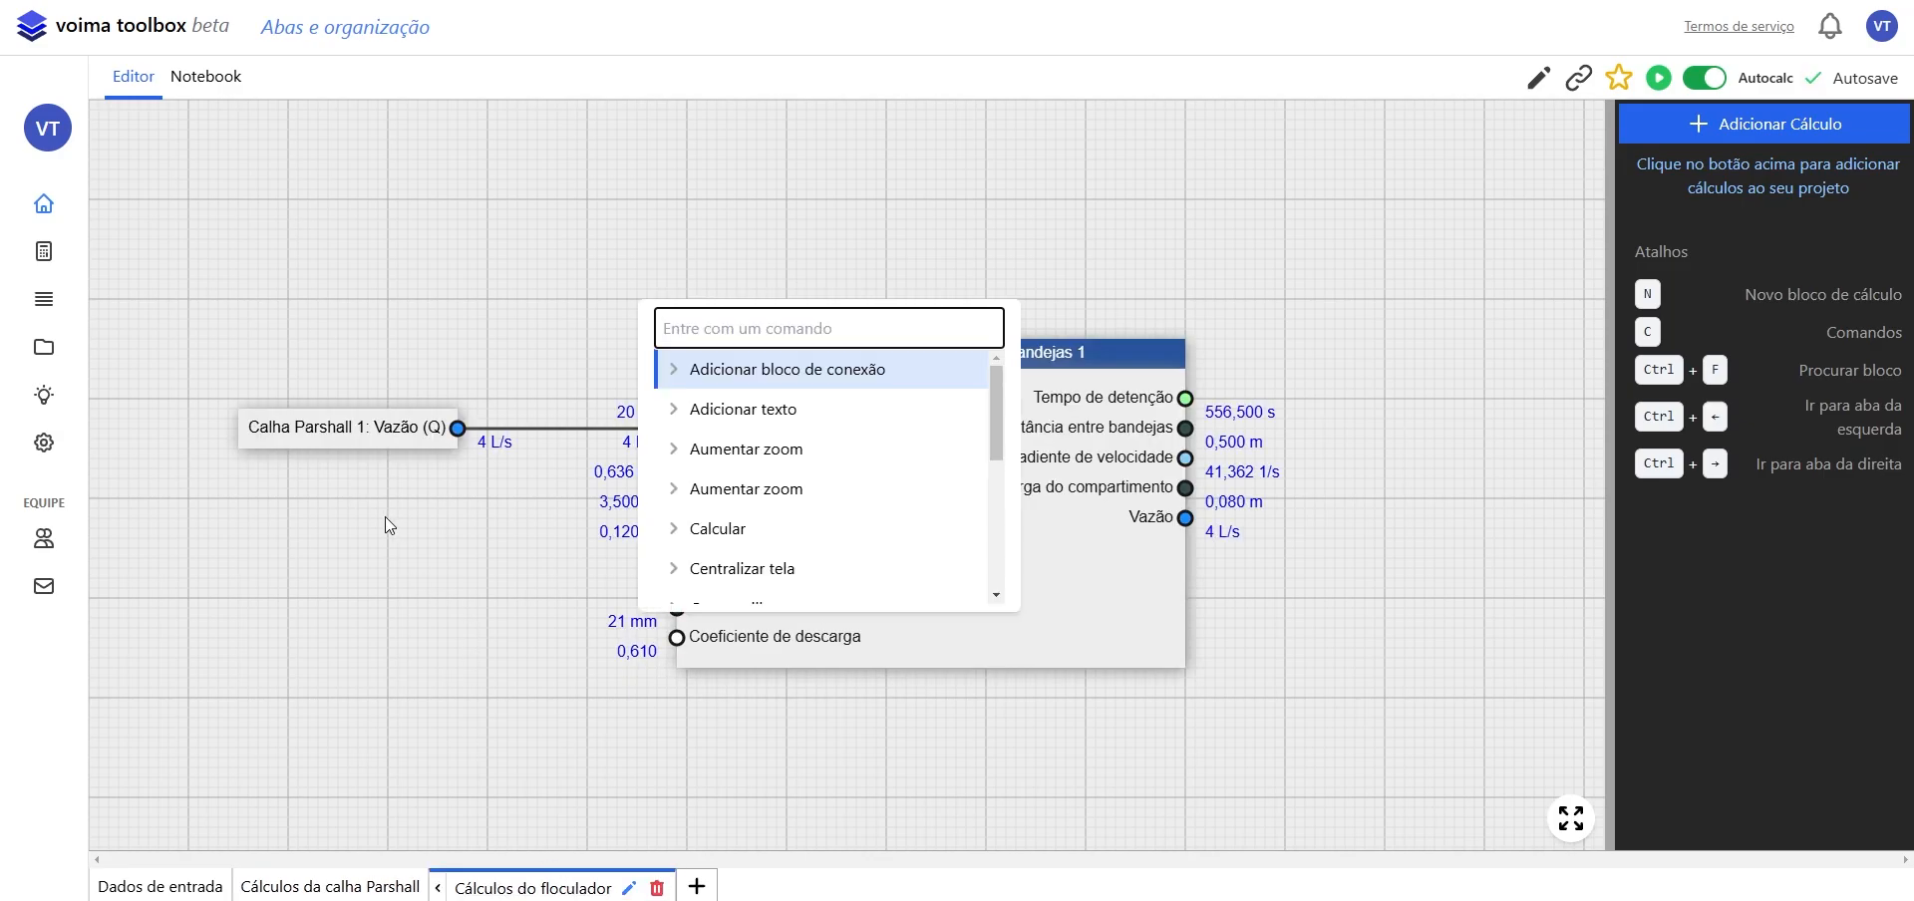
key(Return)
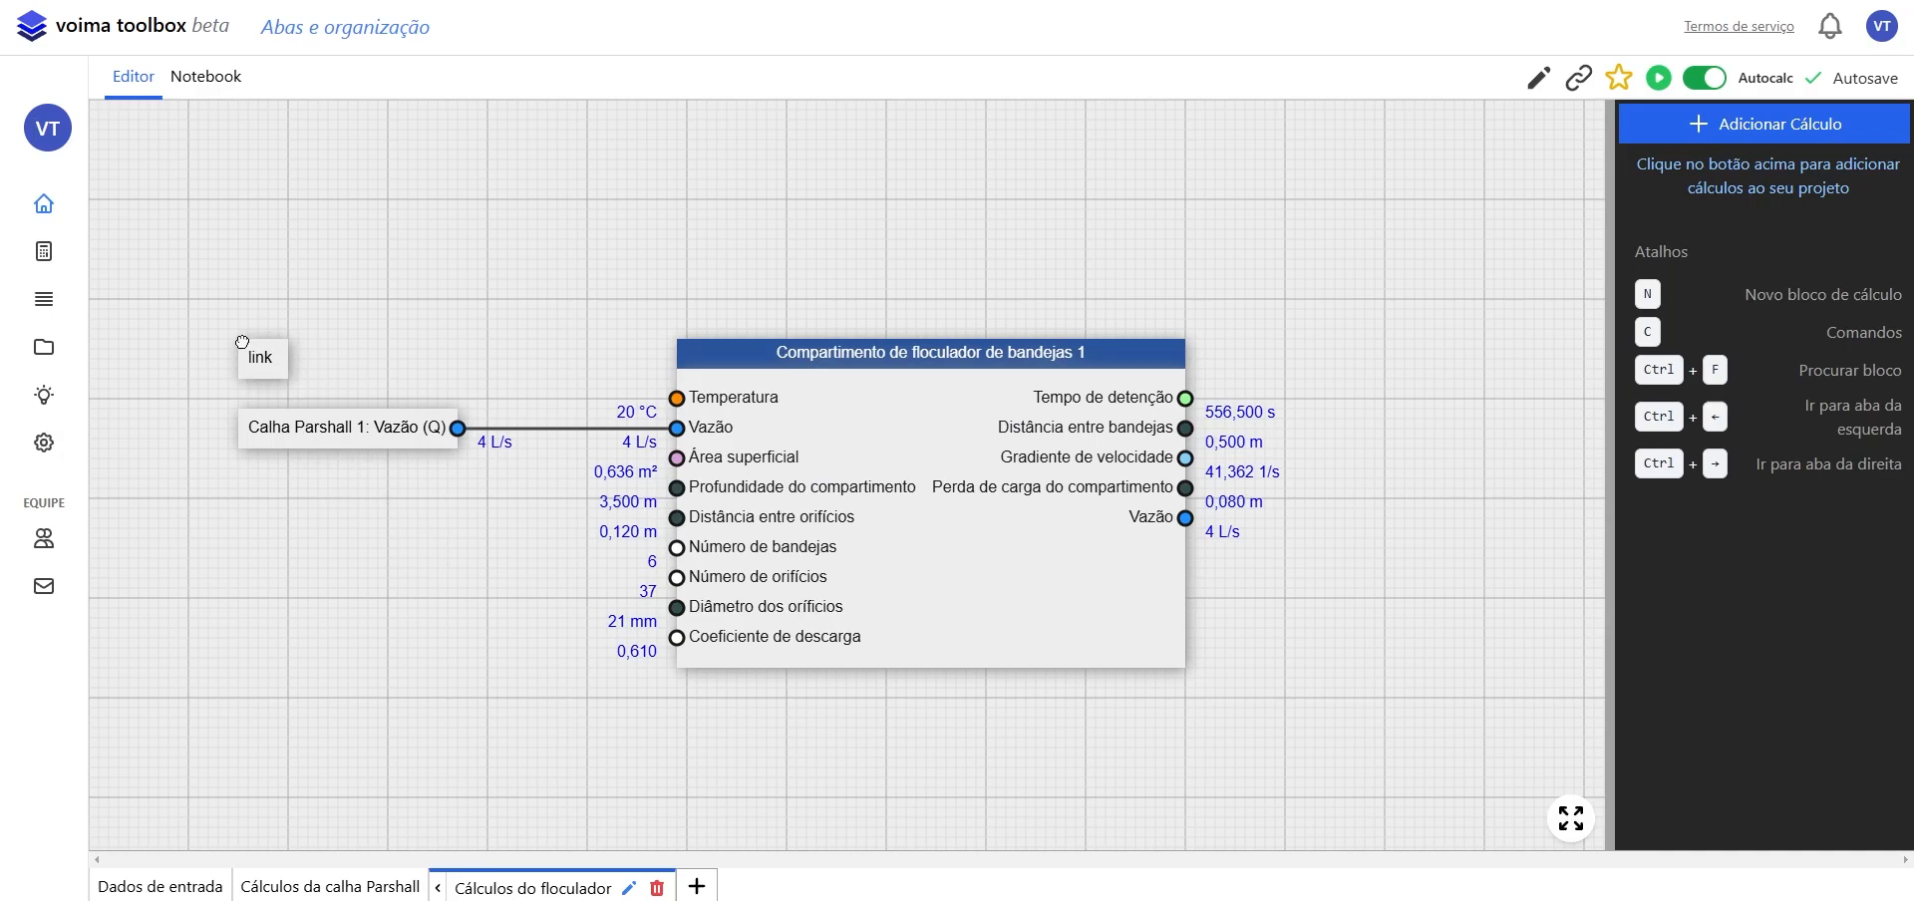
- Link the new connection block to the "Dados de entrada" Temperatura calculation and connect its output to the flocculator's Temperatura input
click(255, 357)
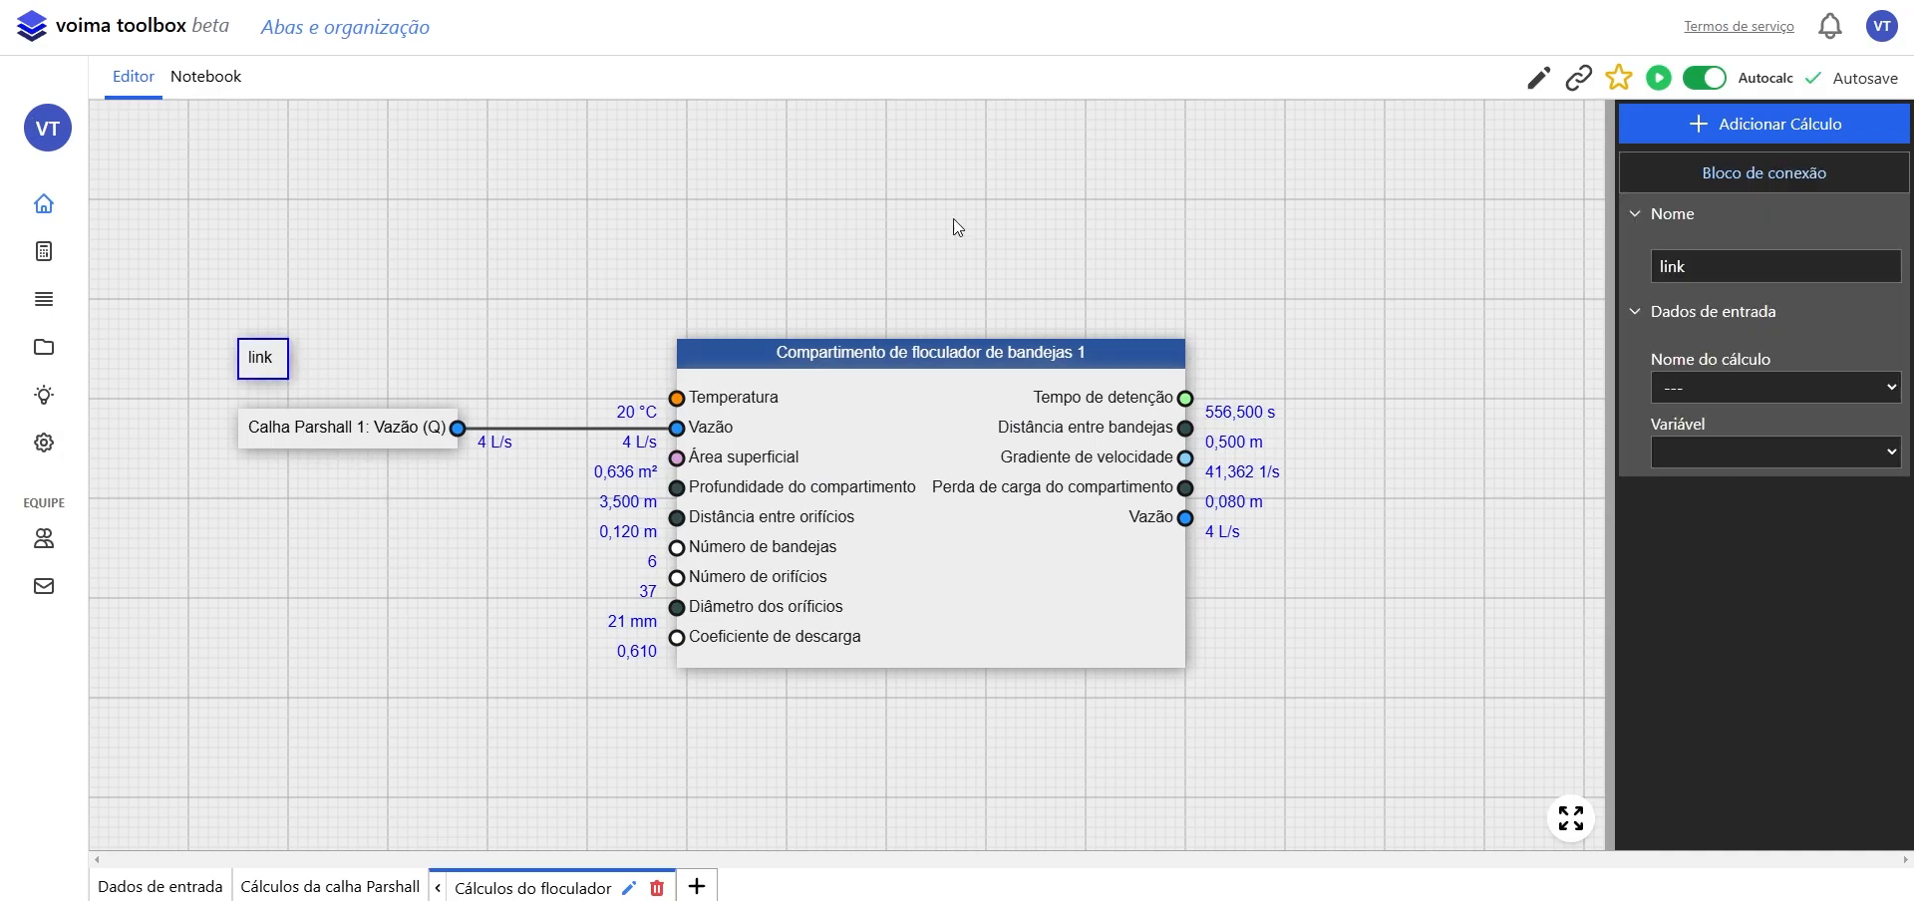
click(1725, 385)
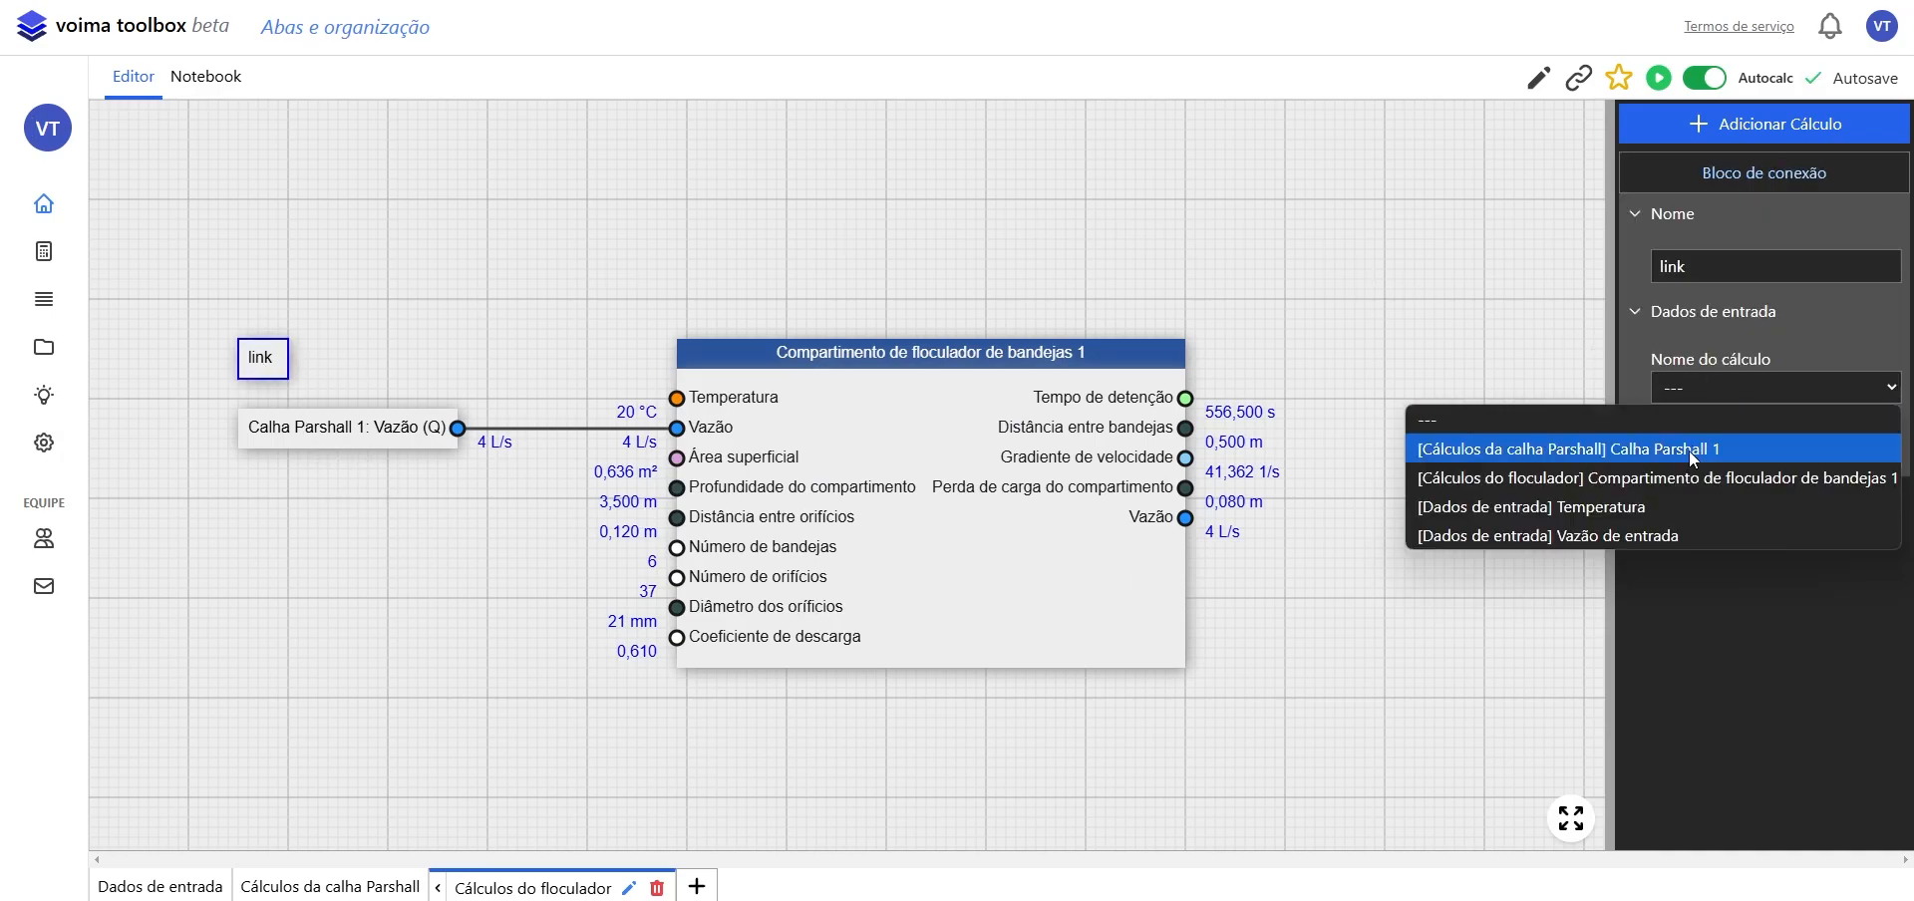
click(1654, 500)
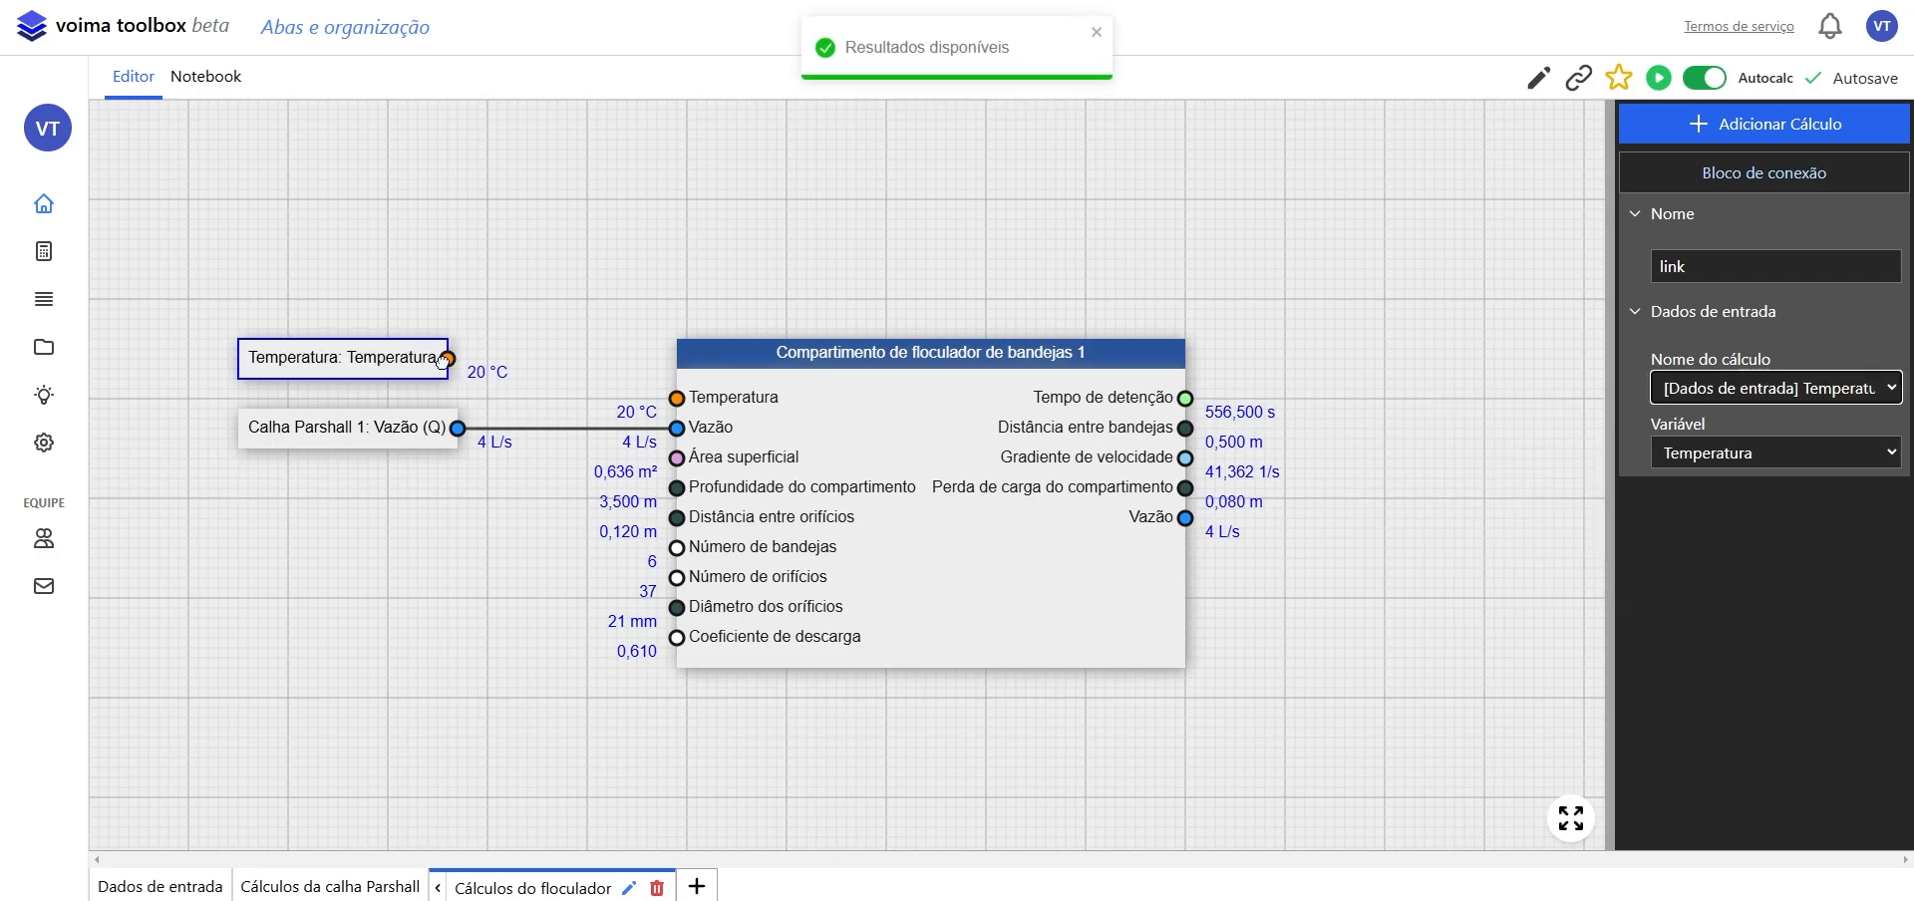
drag(448, 357, 677, 399)
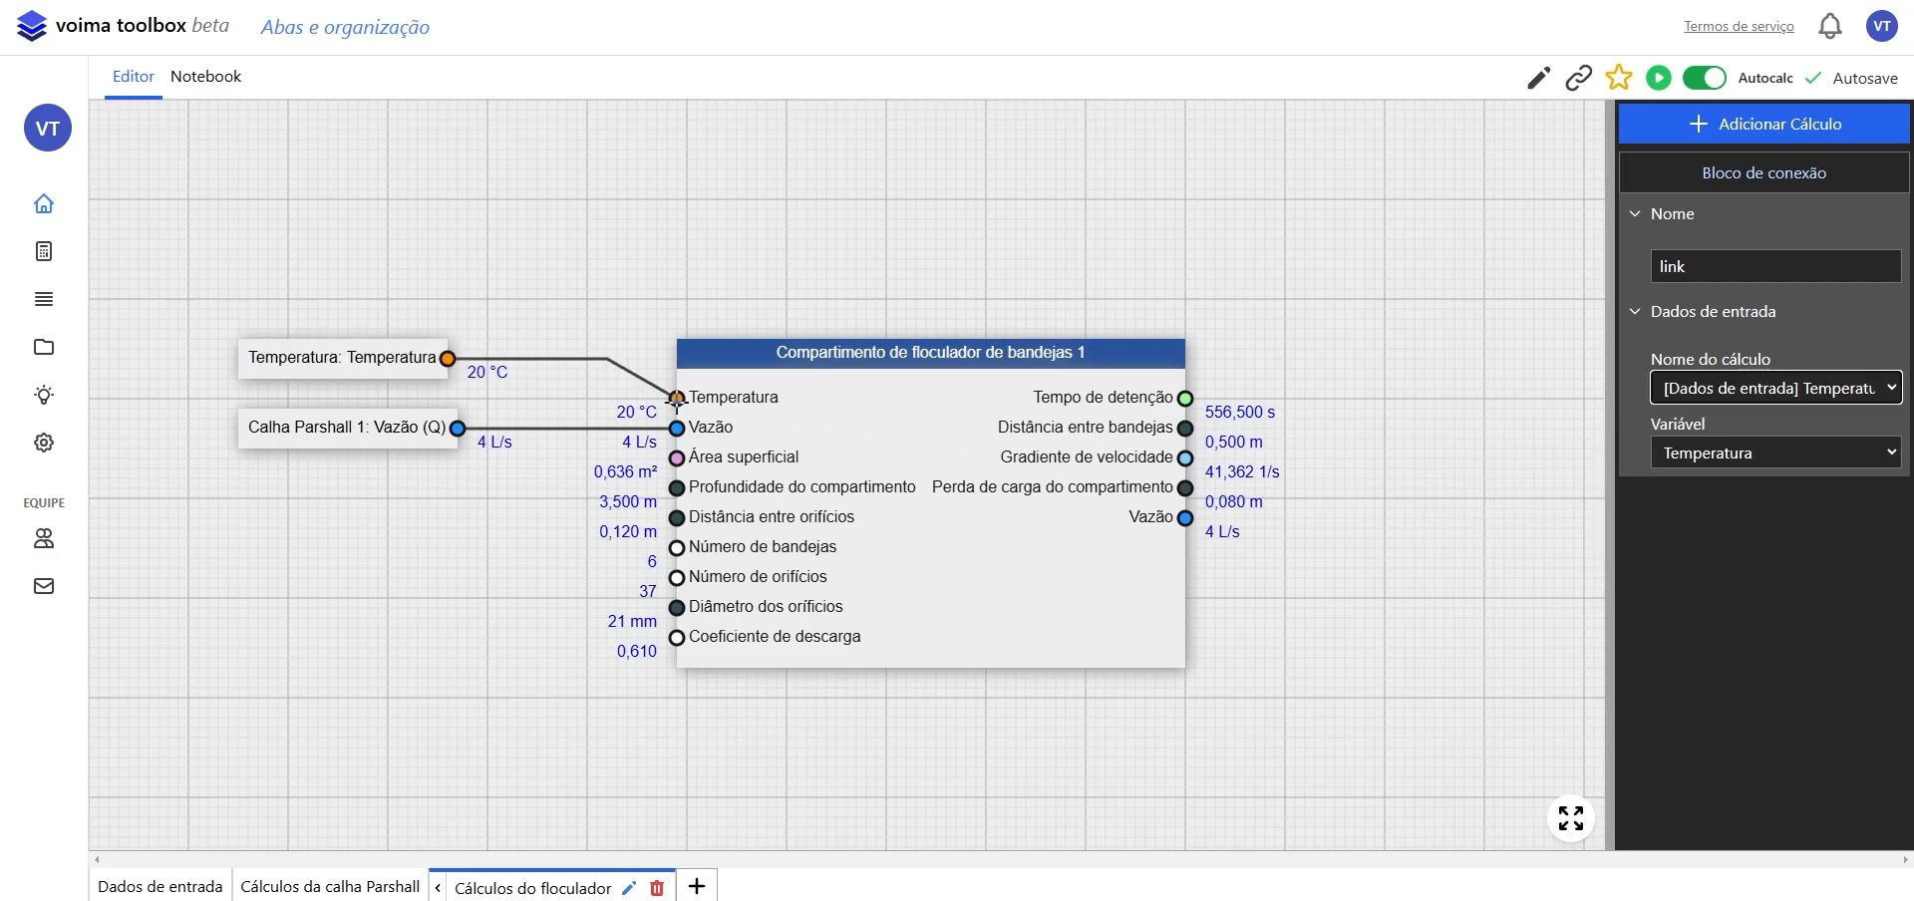
click(526, 592)
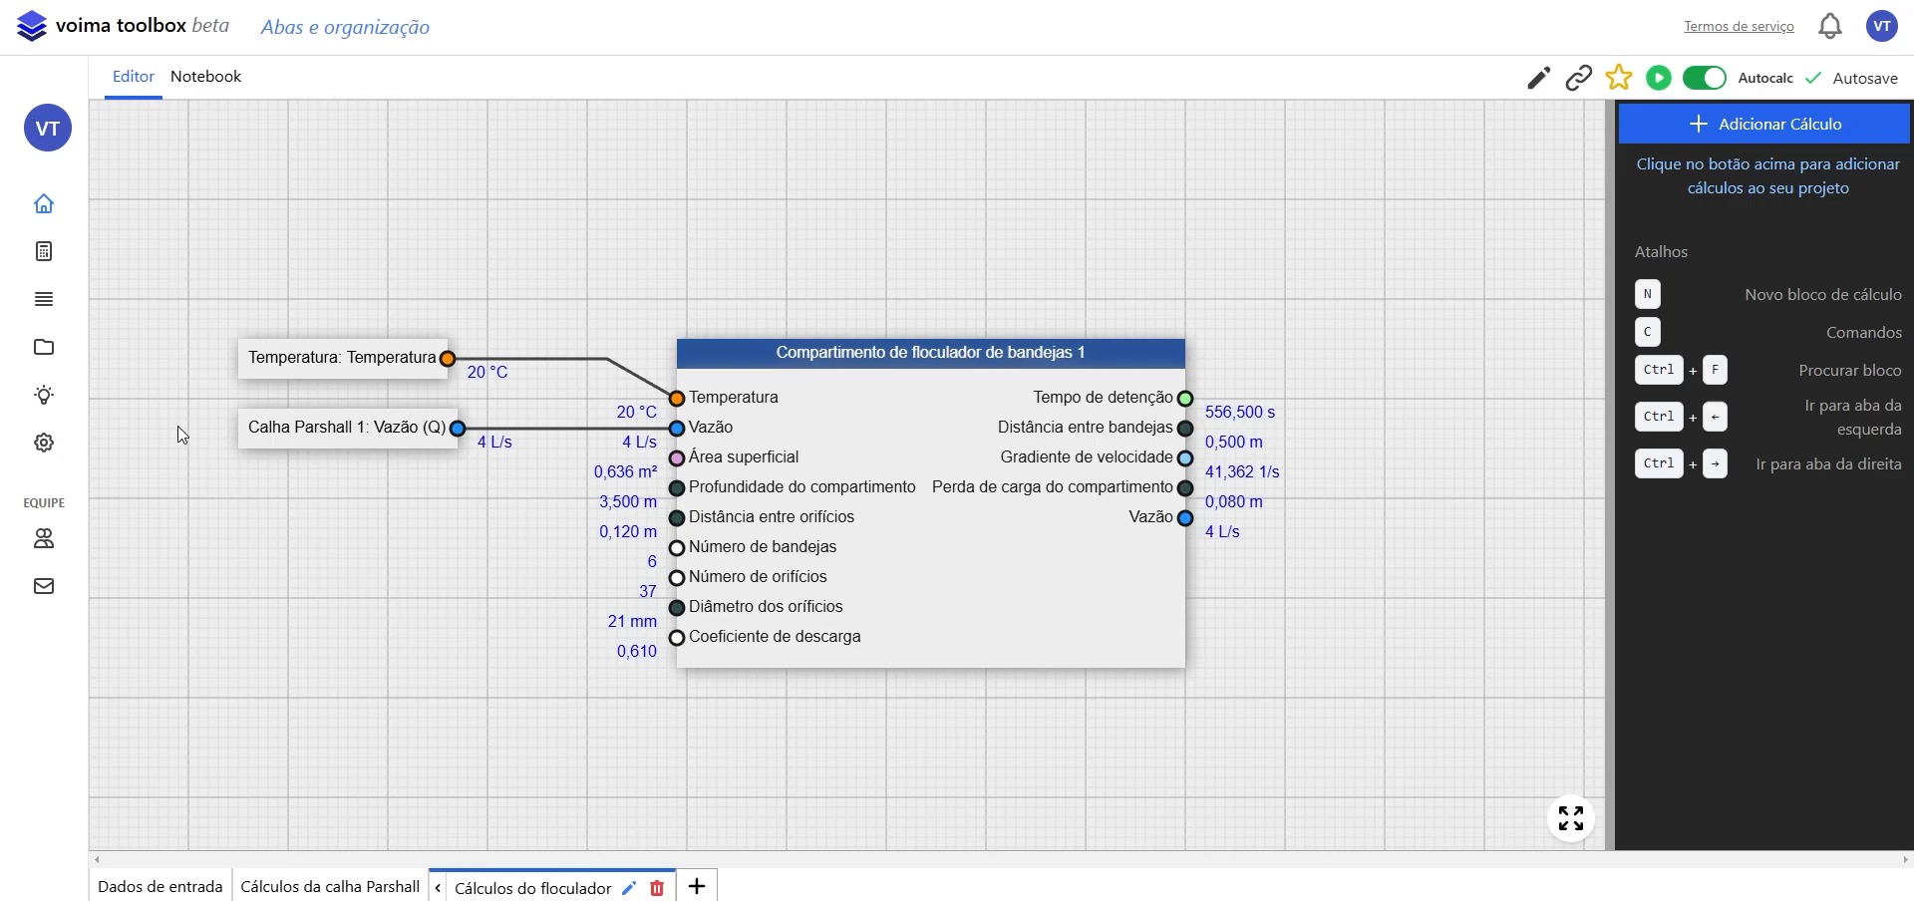
- Create a new project from the "Bombas x sistemas de recalque" template and name it "Diagrama de recalque"
click(43, 347)
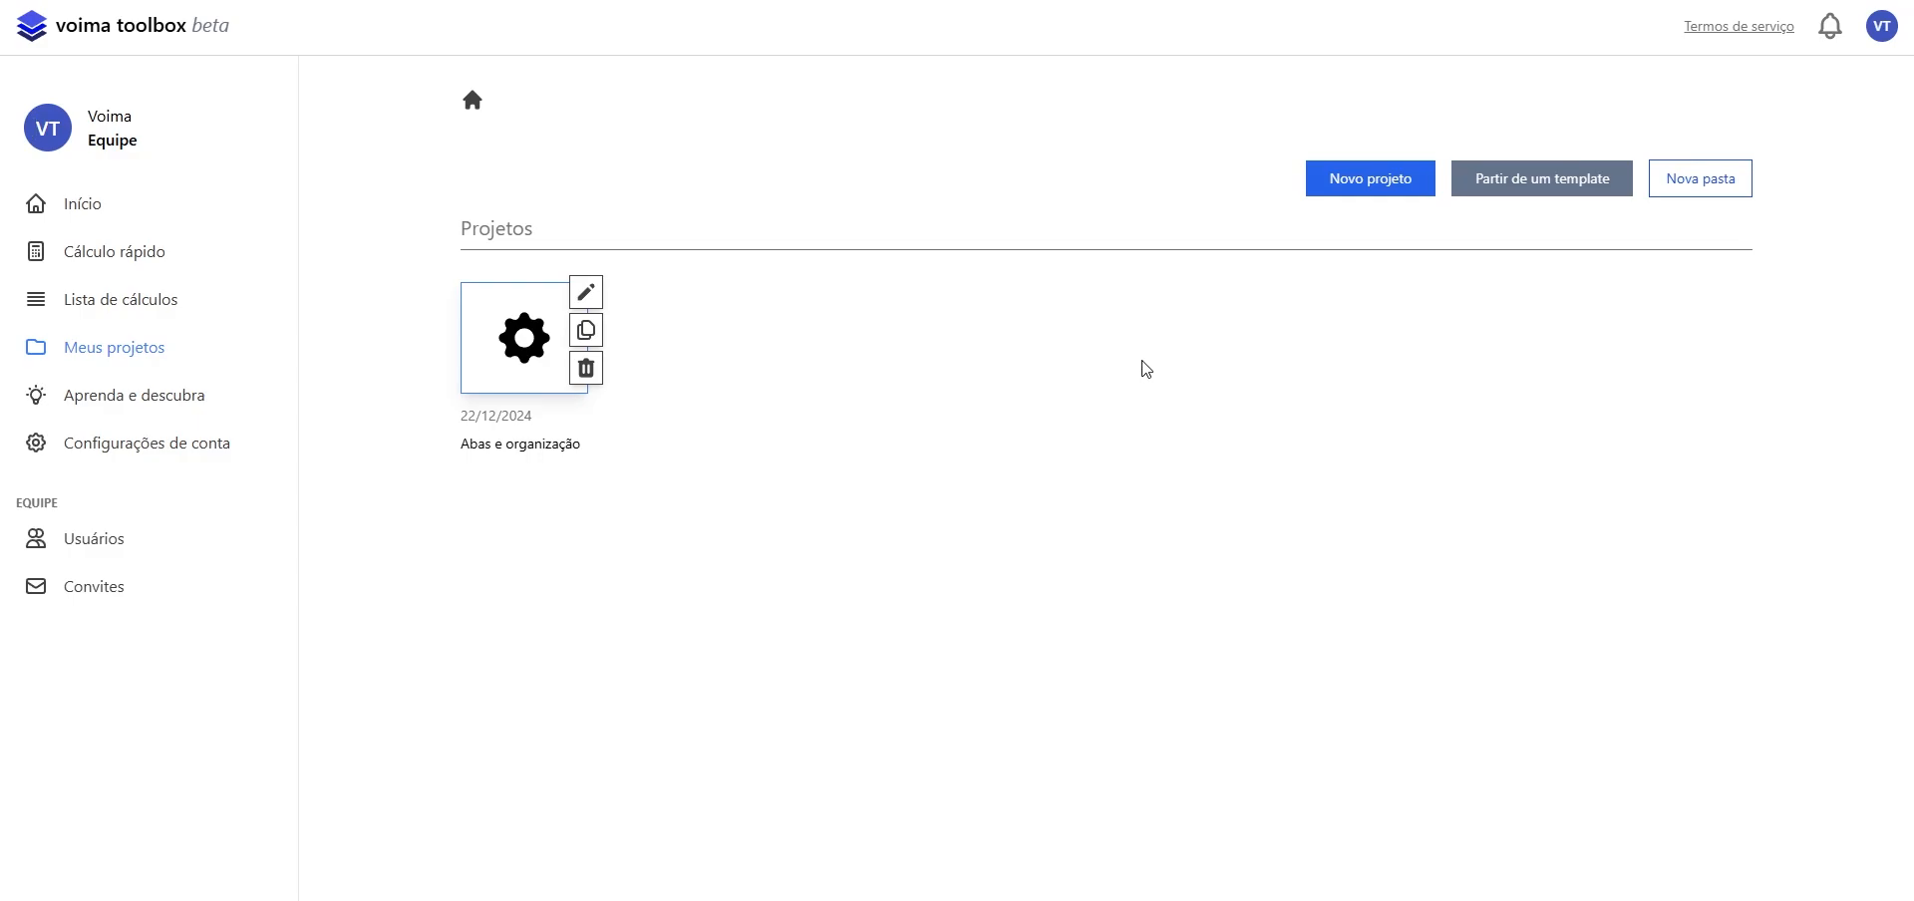
click(1555, 200)
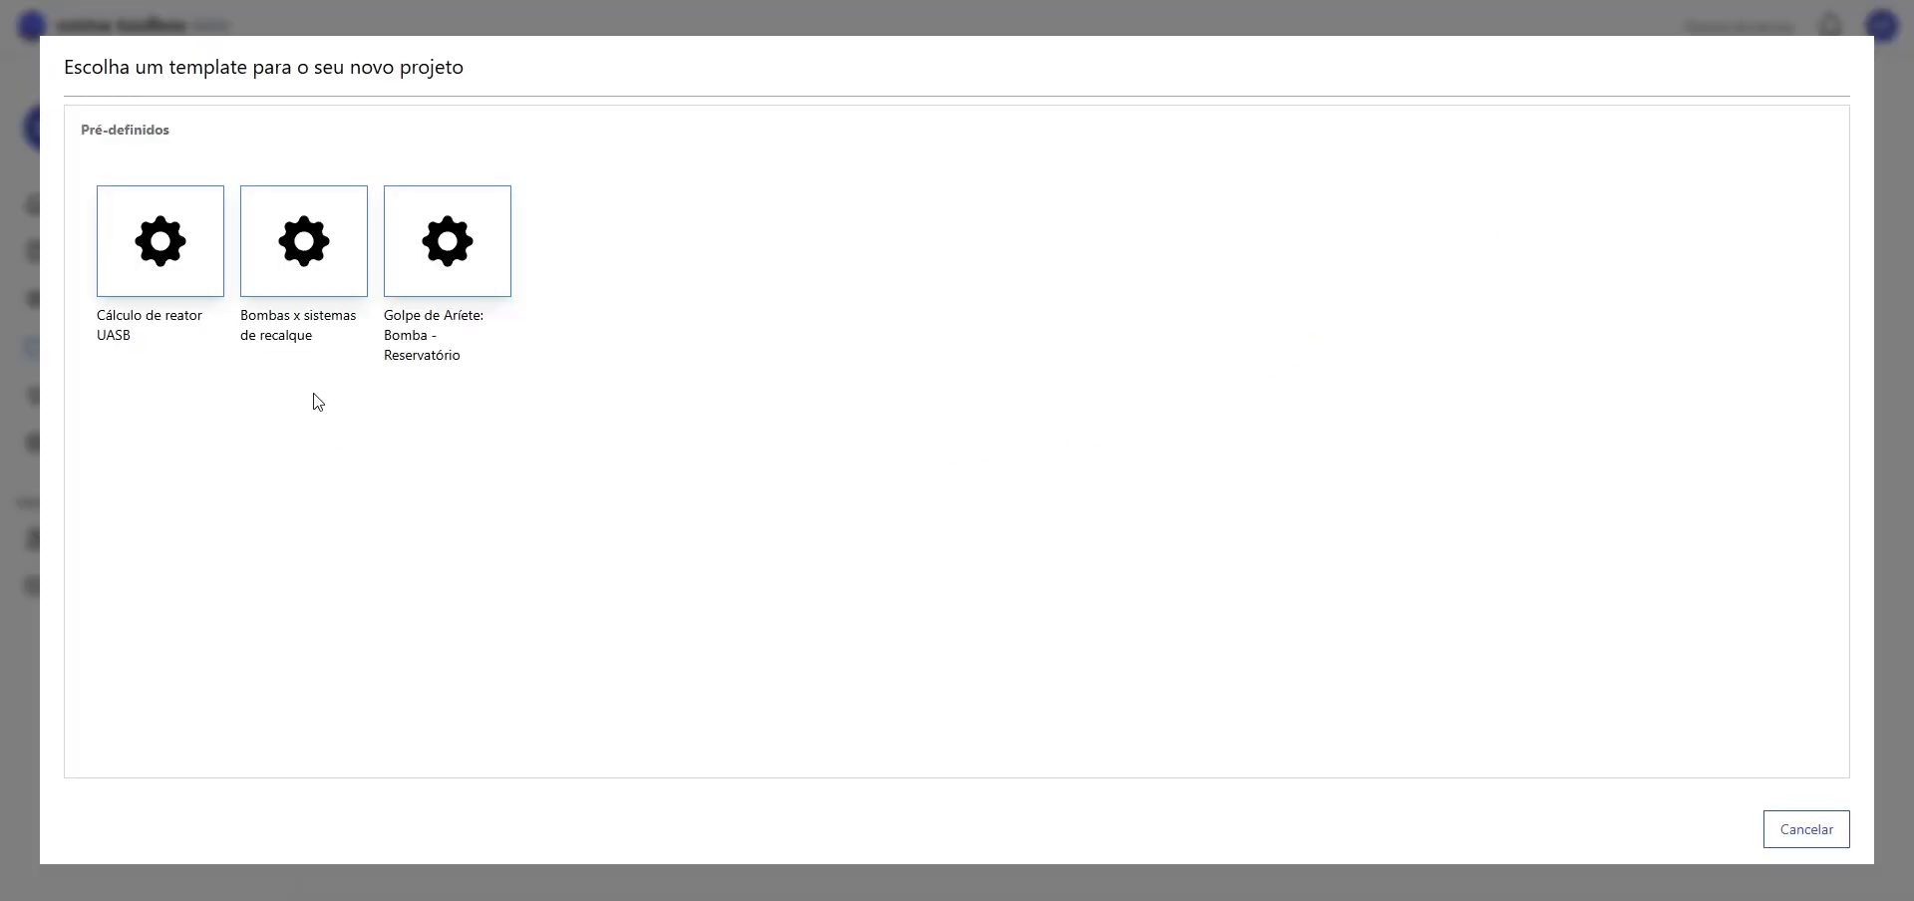
click(317, 242)
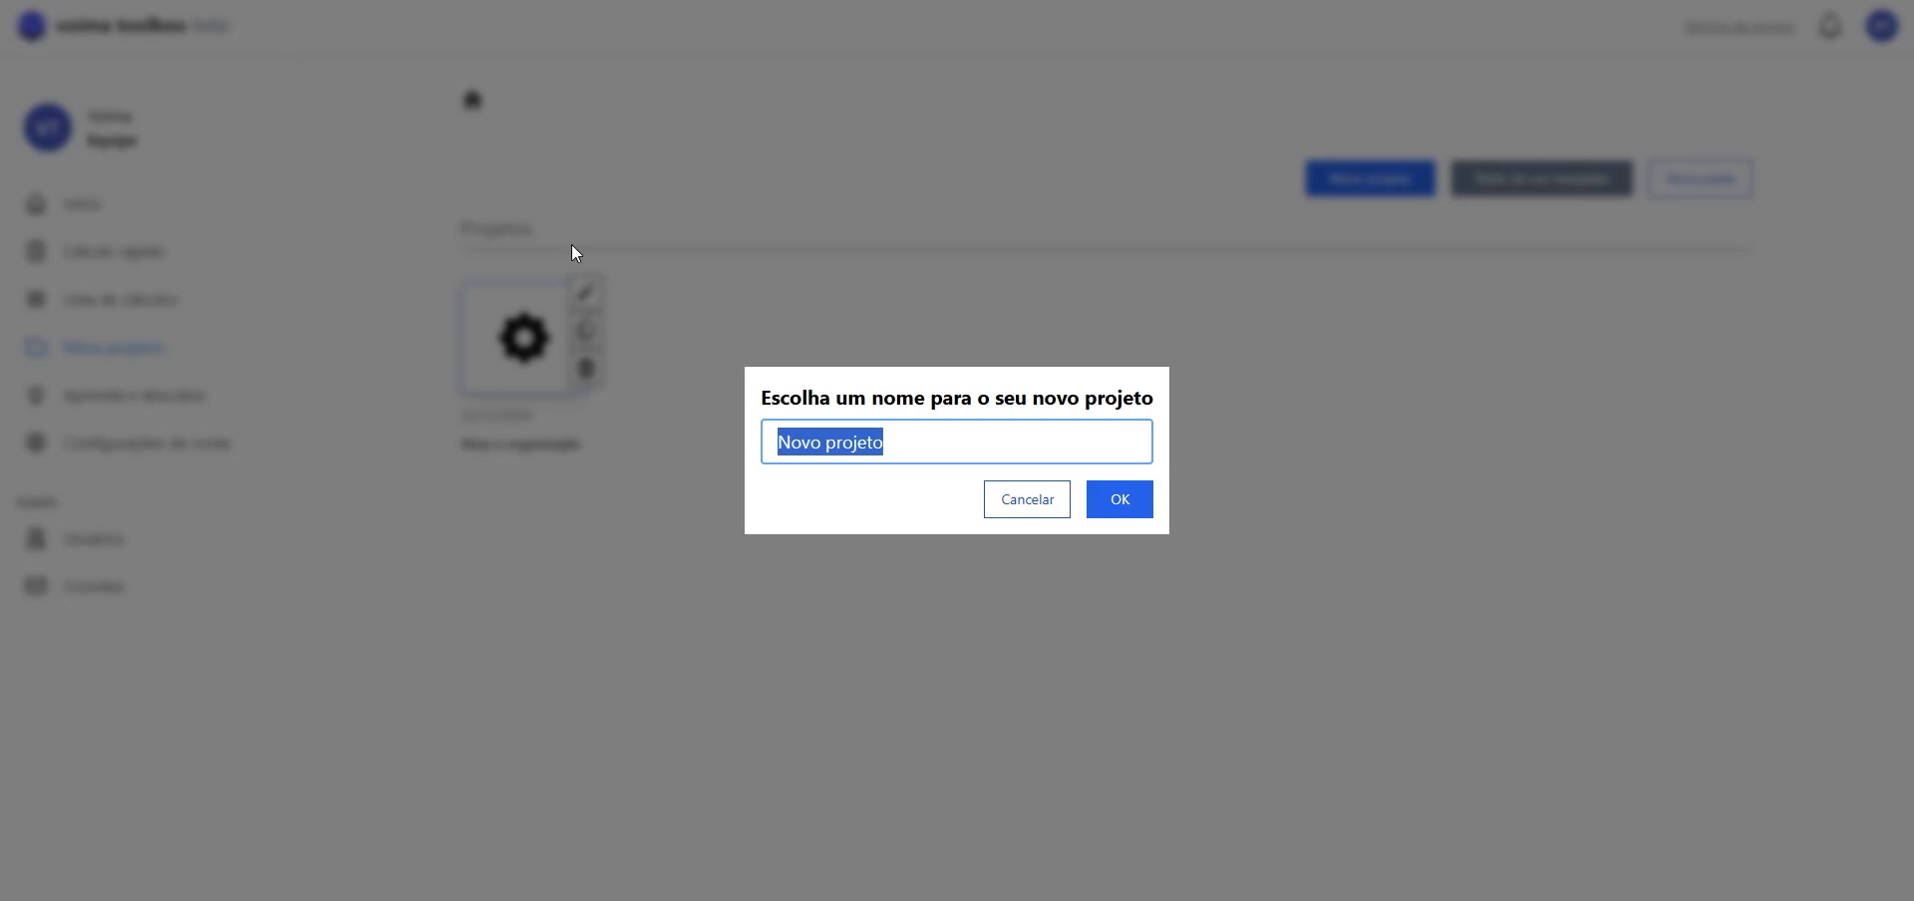
text(Diagrama )
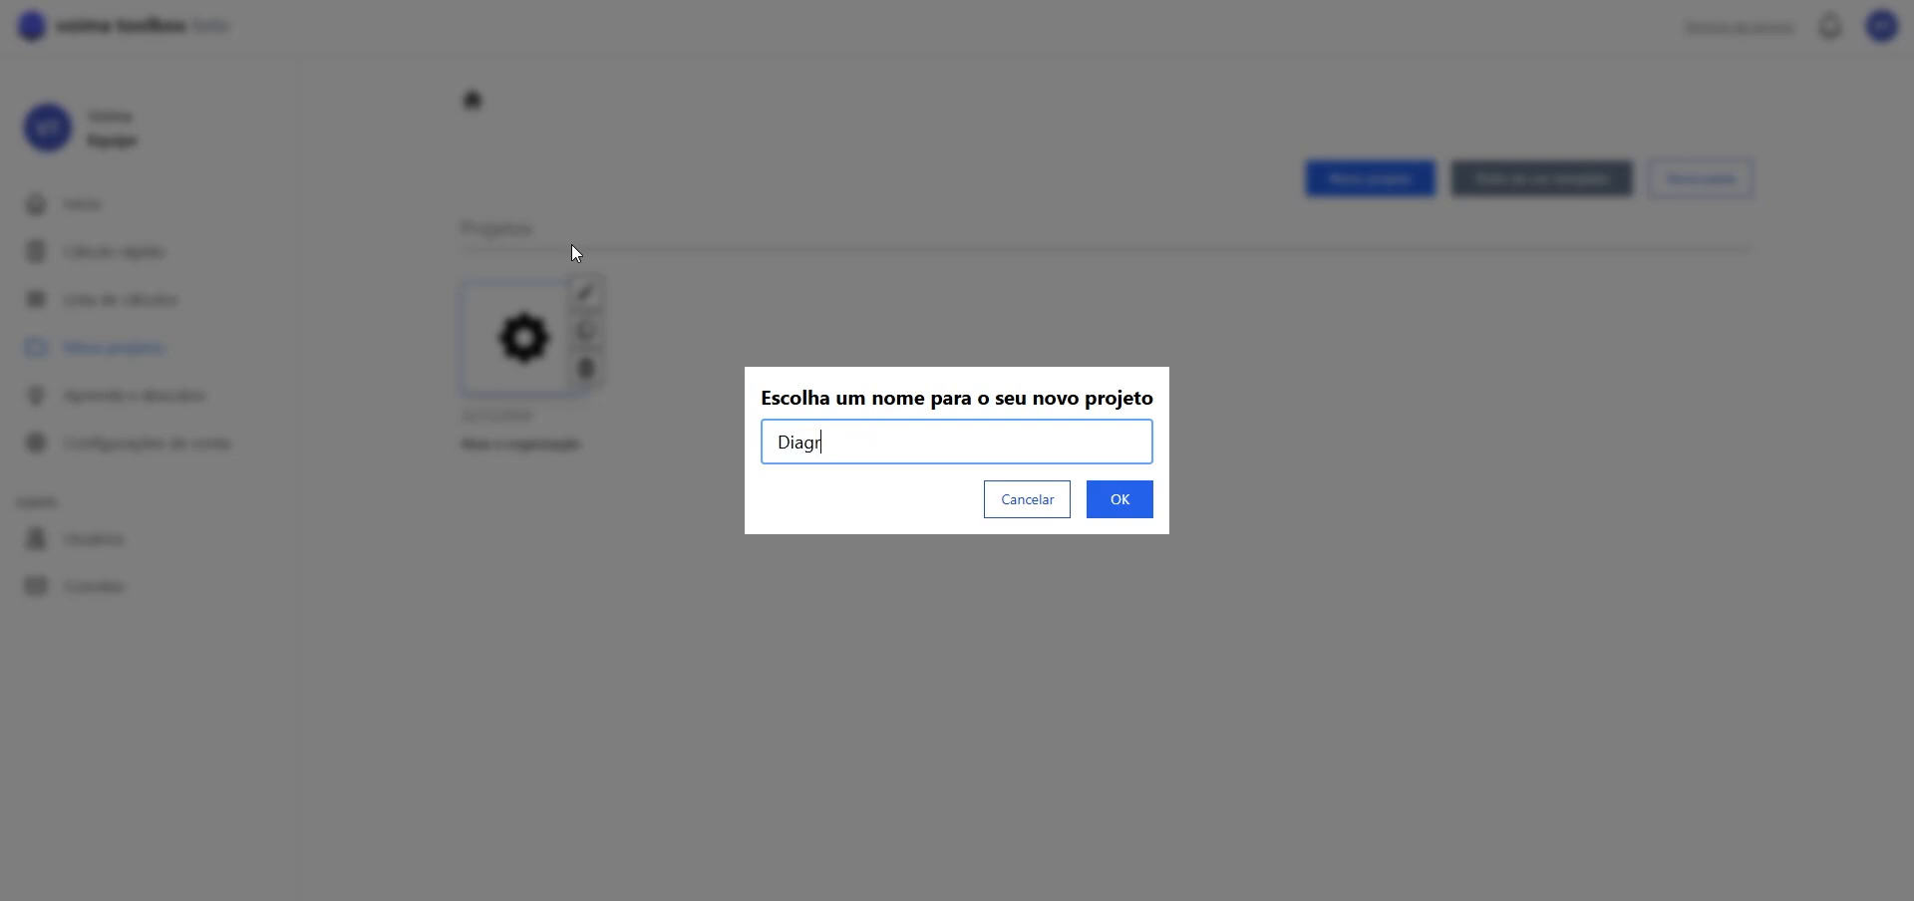
text(de recalque)
click(1140, 511)
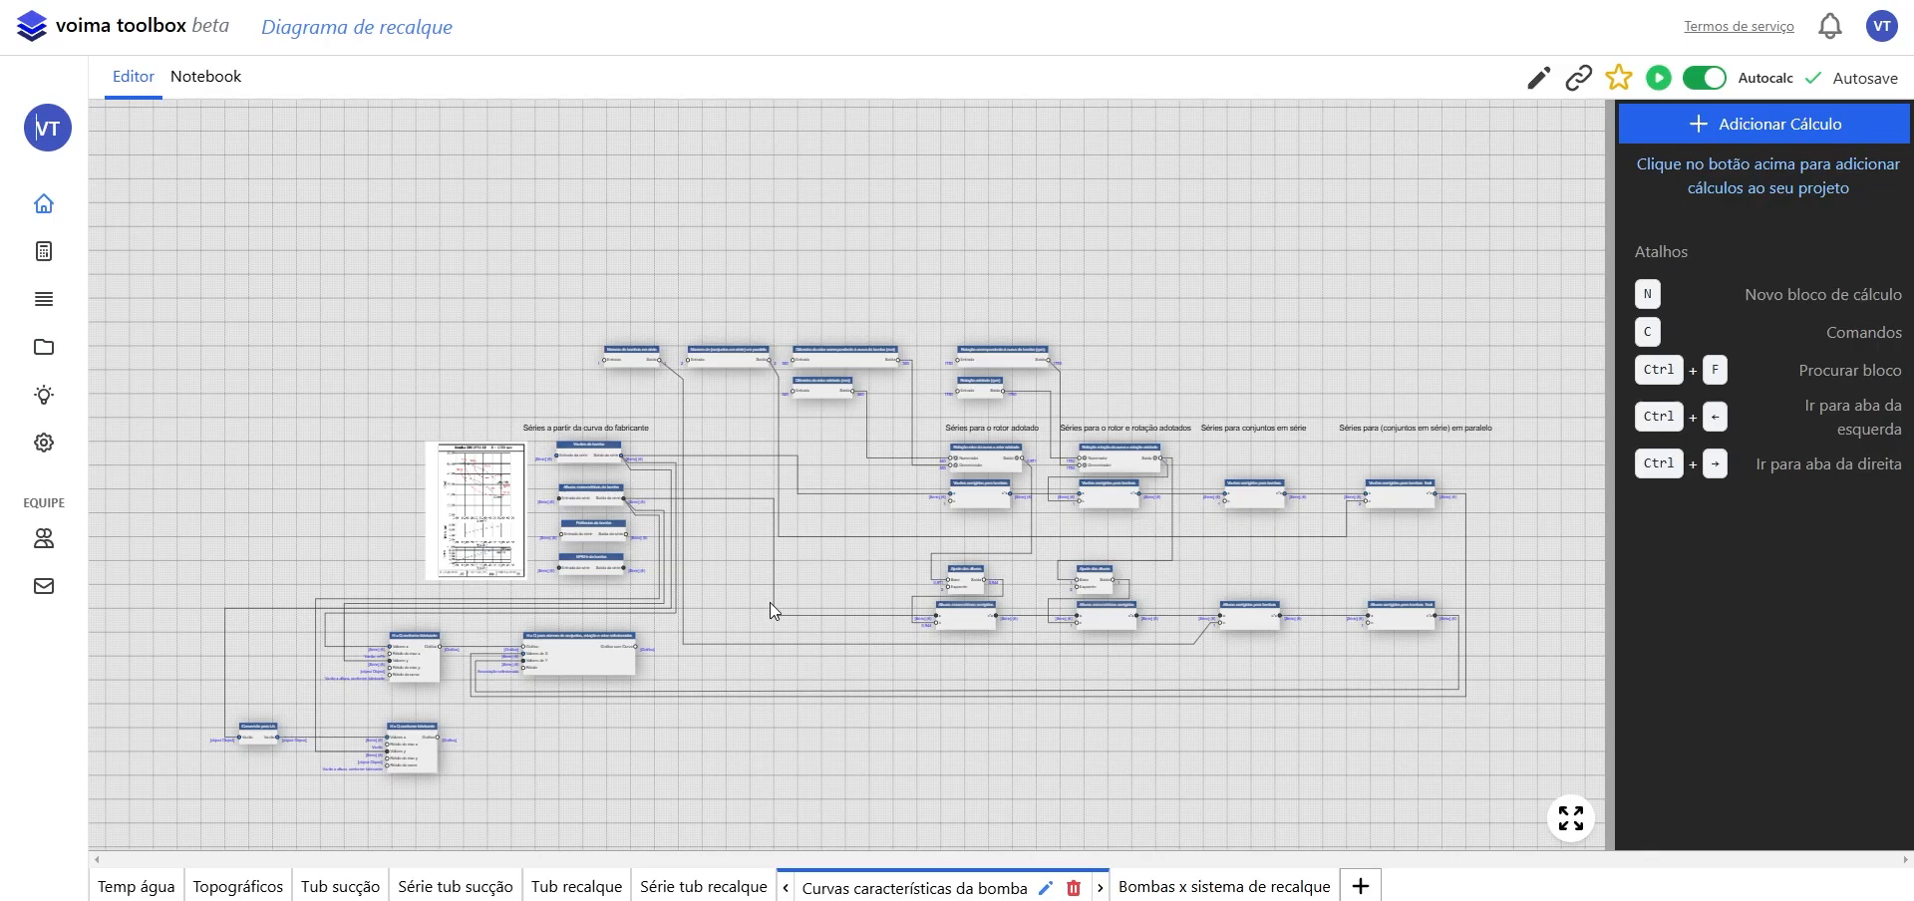
- Examine the block layouts on the "Curvas características da bomba", "Série tub recalque" and "Tub sucção" tabs
drag(770, 602, 750, 504)
scroll(755, 505, up, 2)
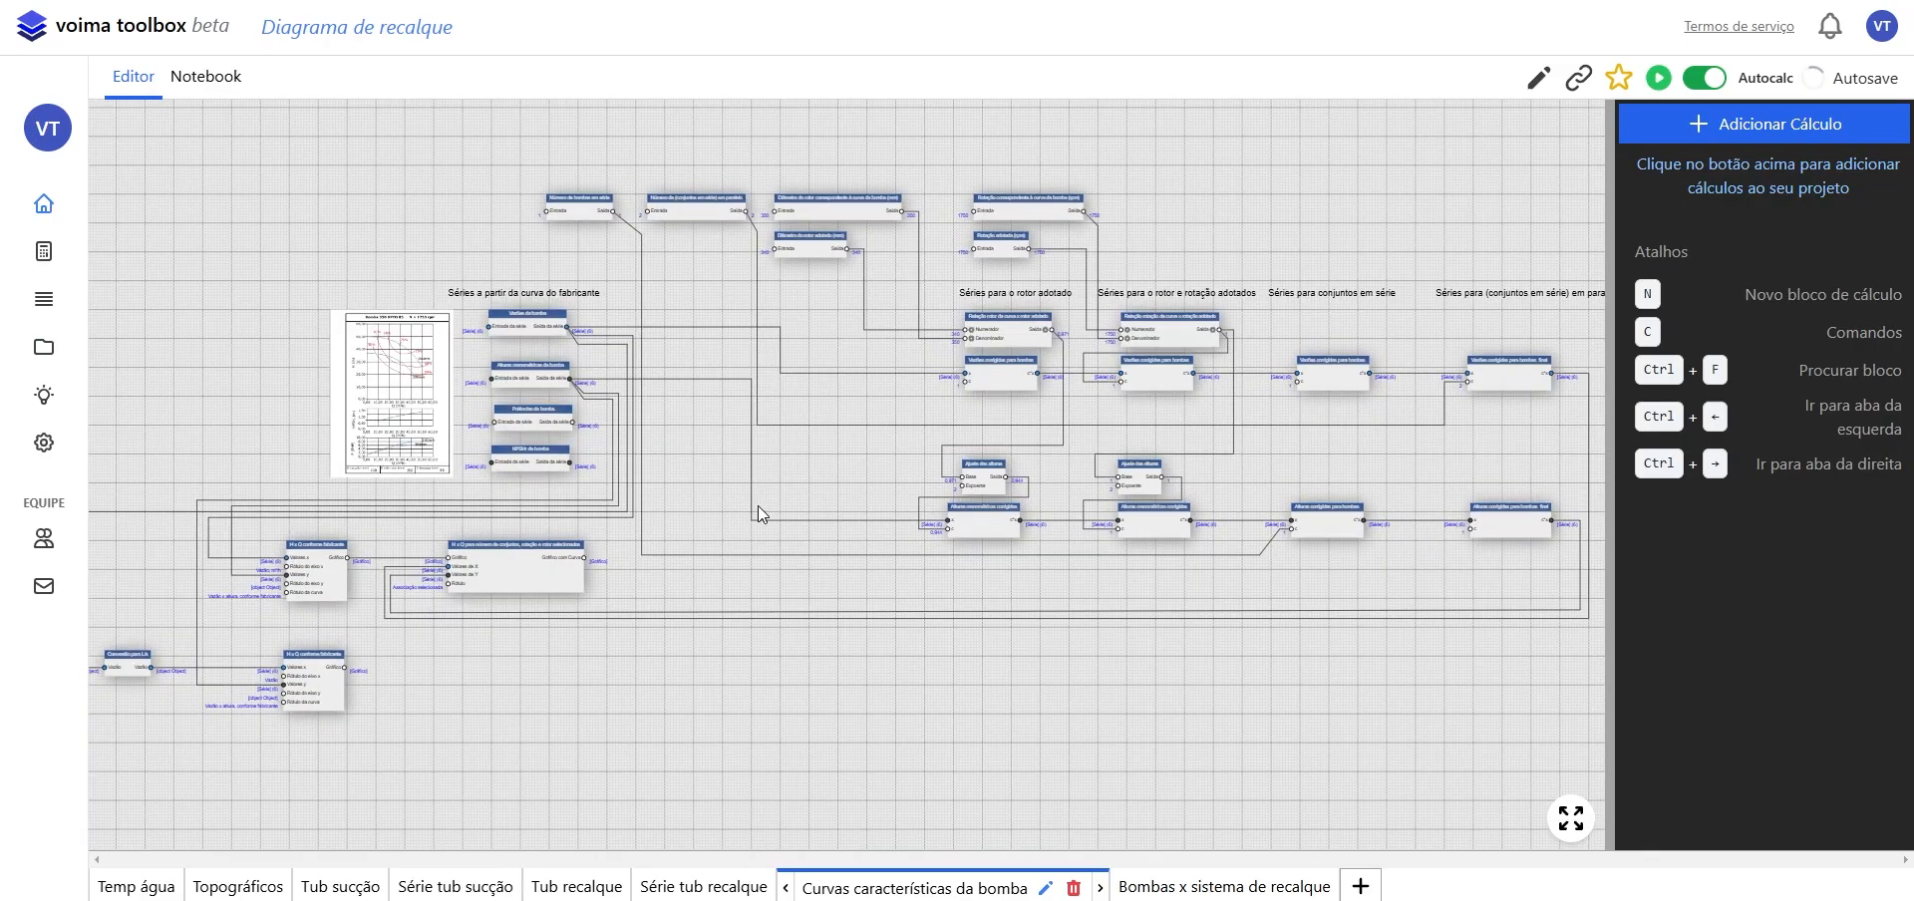
click(696, 888)
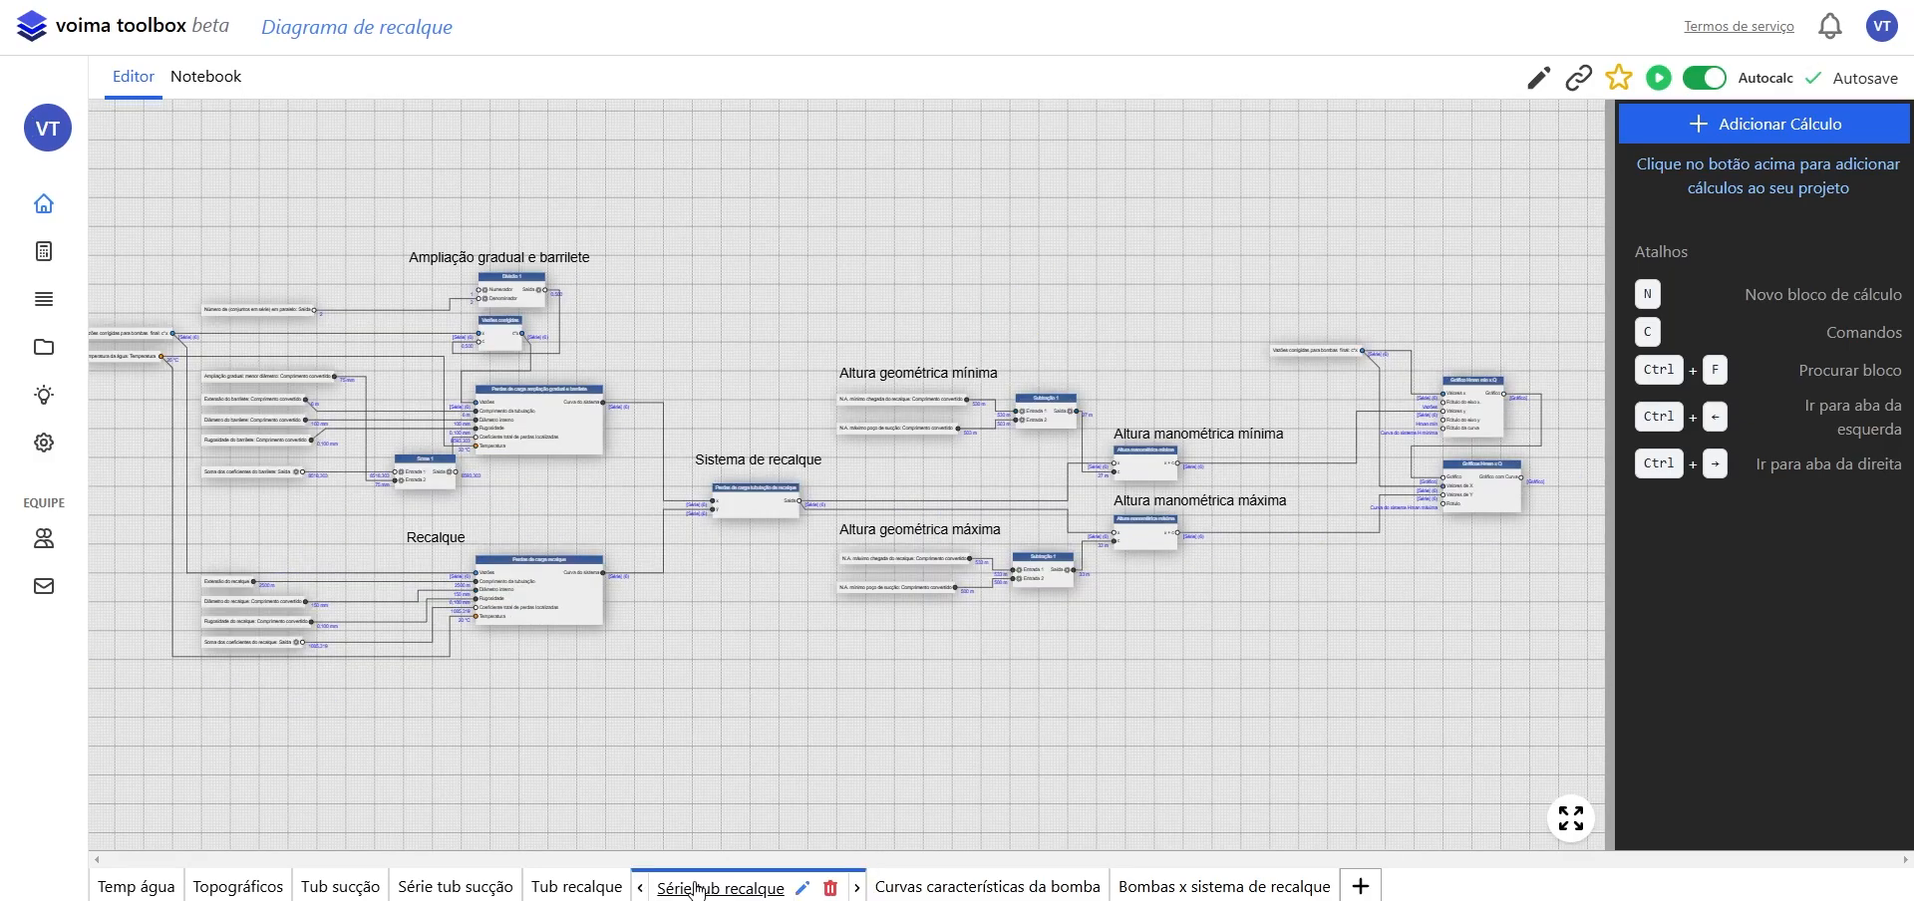
scroll(649, 646, up, 5)
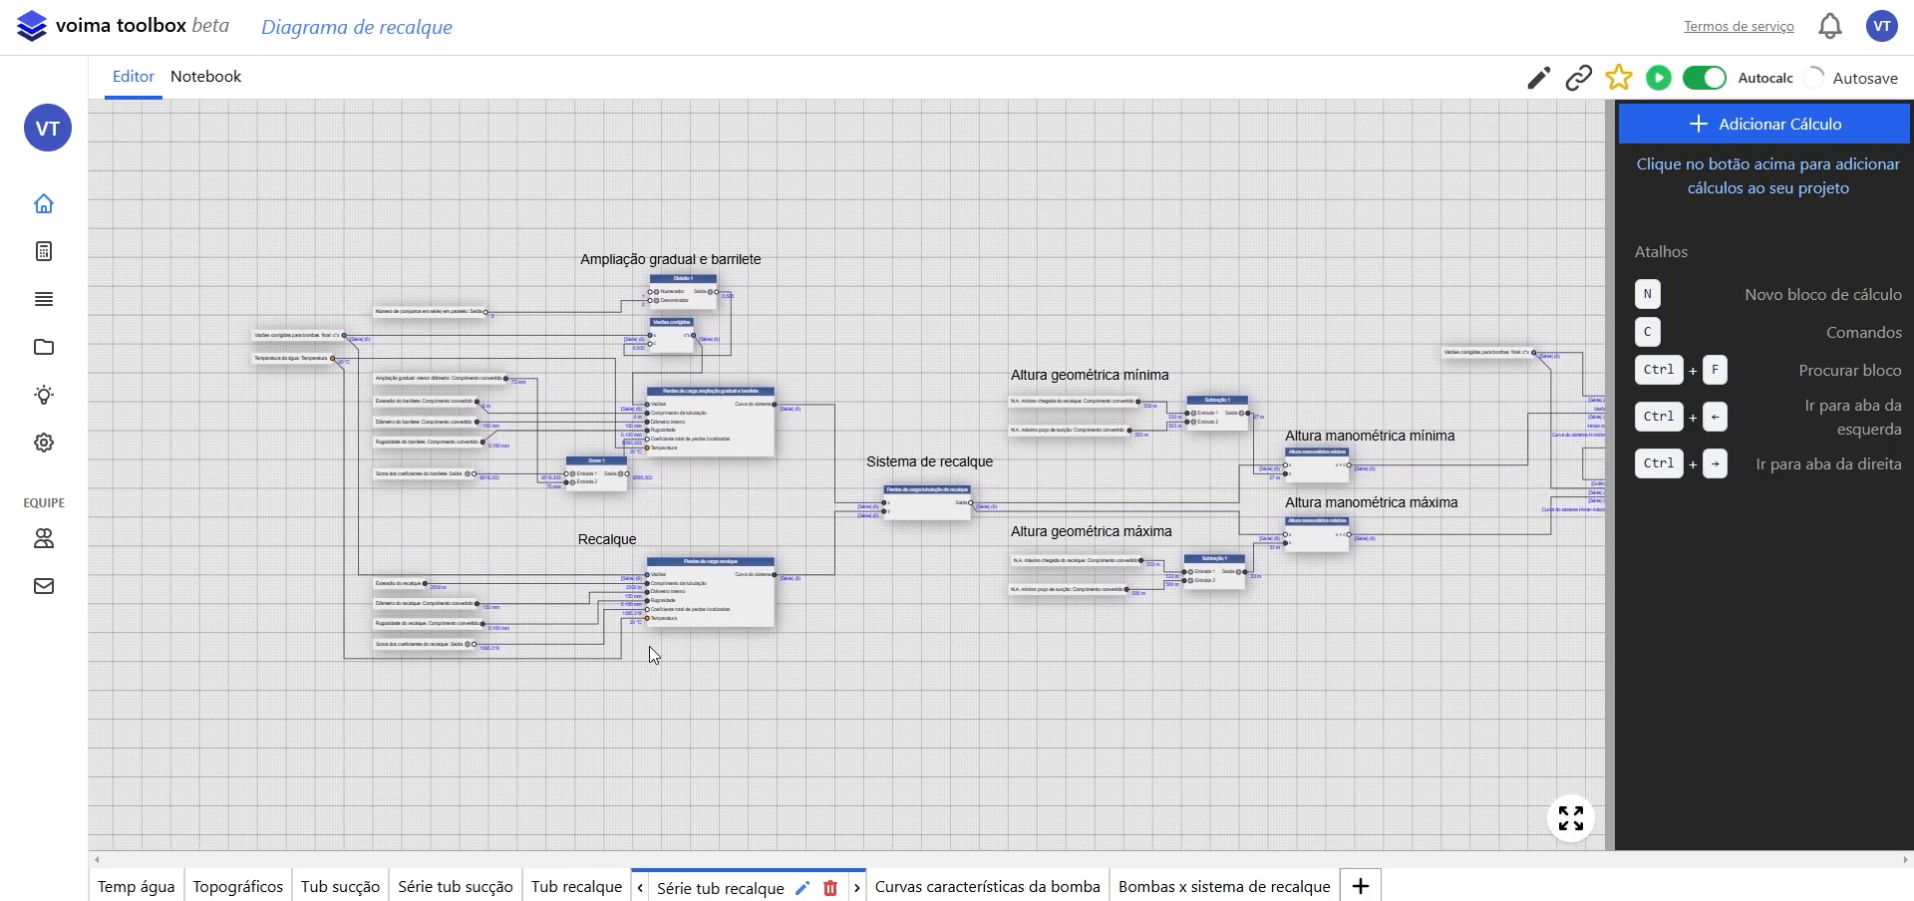
scroll(660, 644, up, 2)
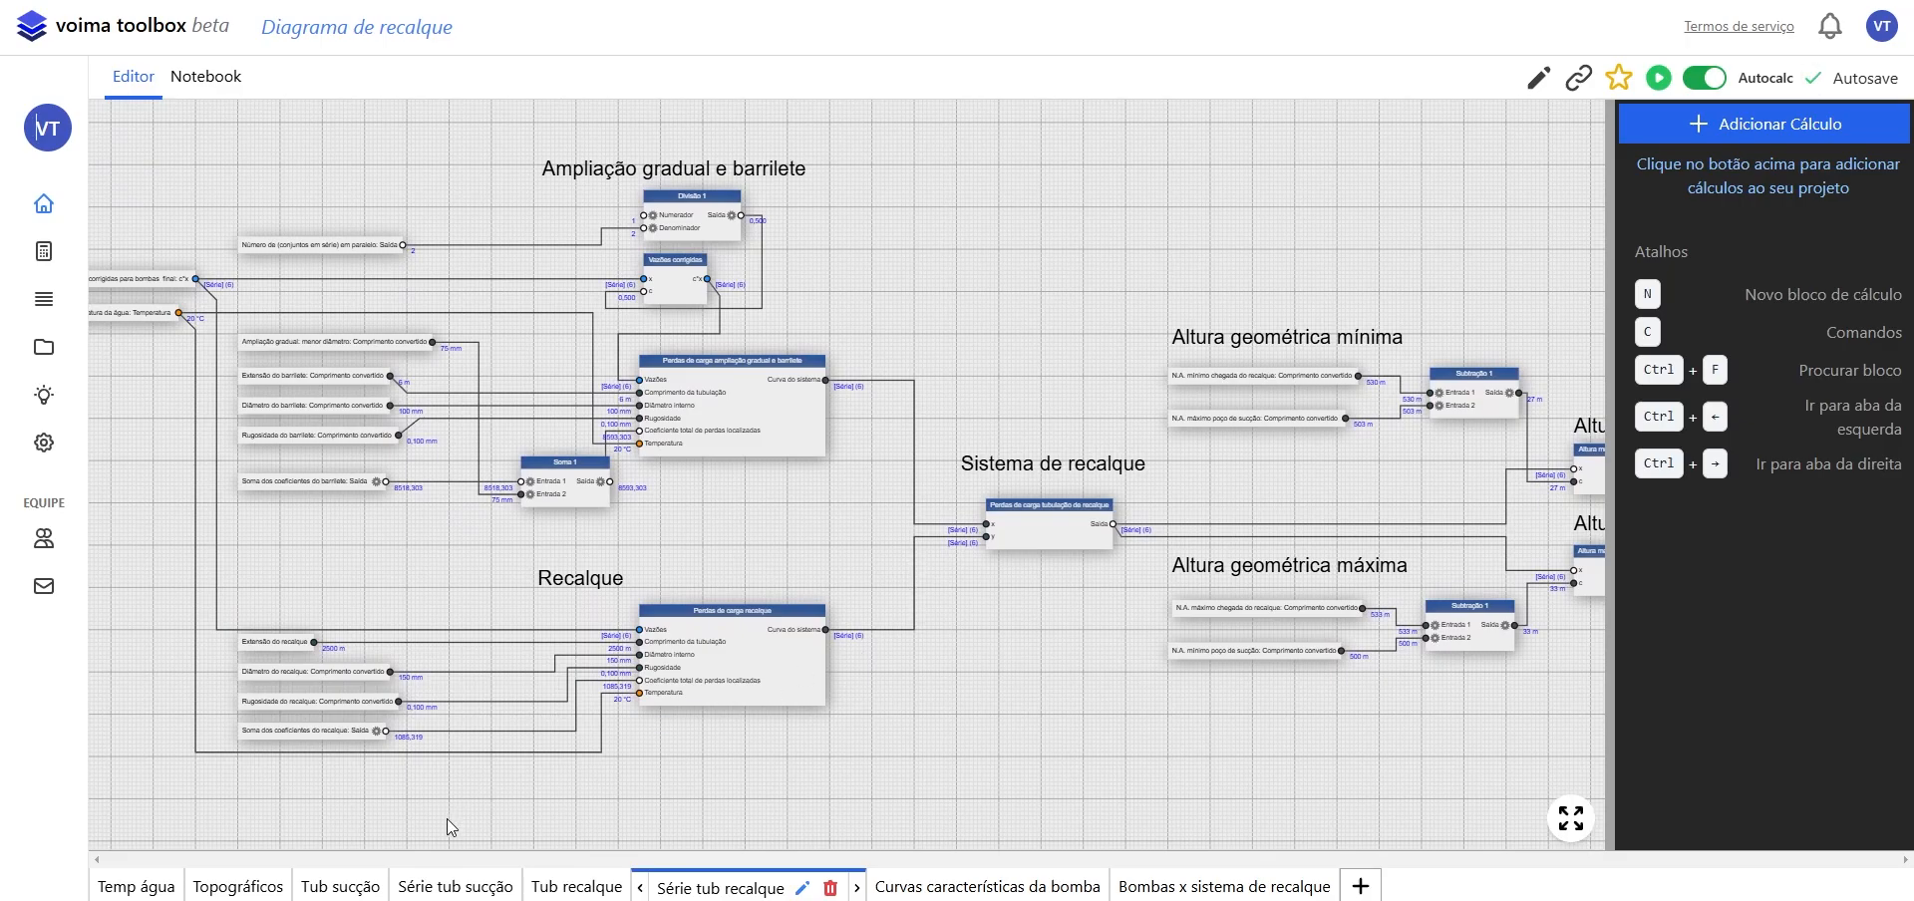
click(361, 890)
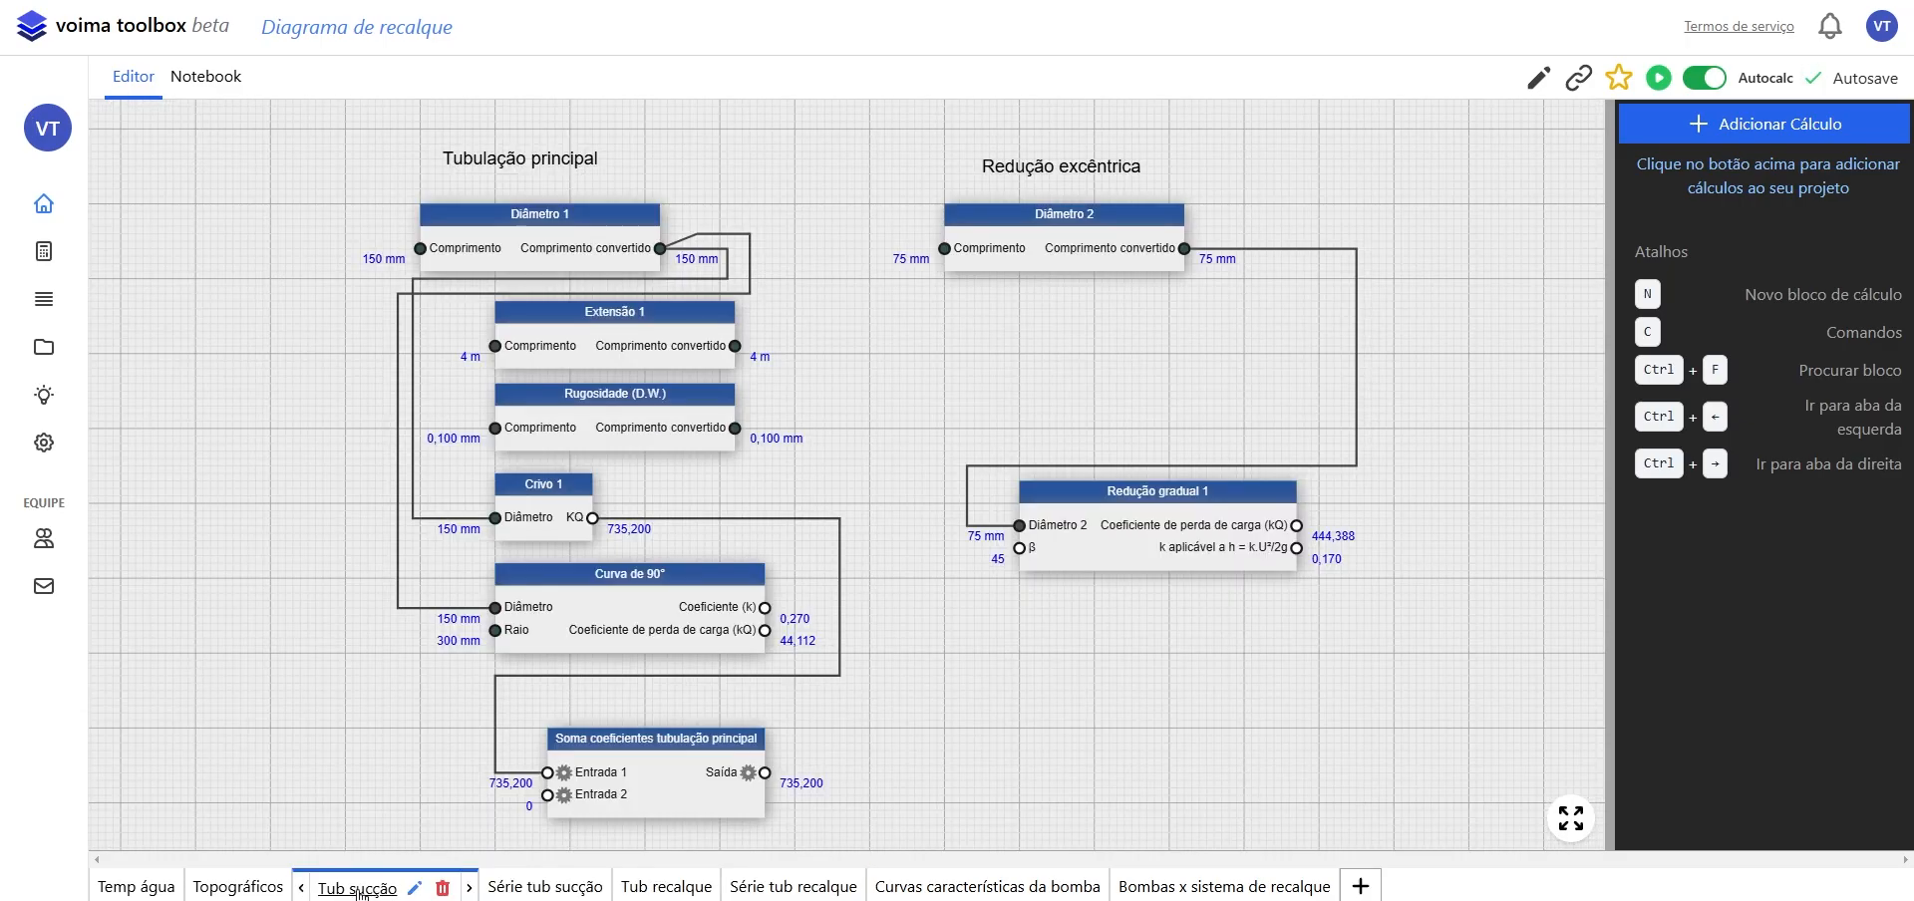
- View the block layouts on the "Curvas características da bomba" and "Bombas x sistema de recalque" tabs
click(945, 887)
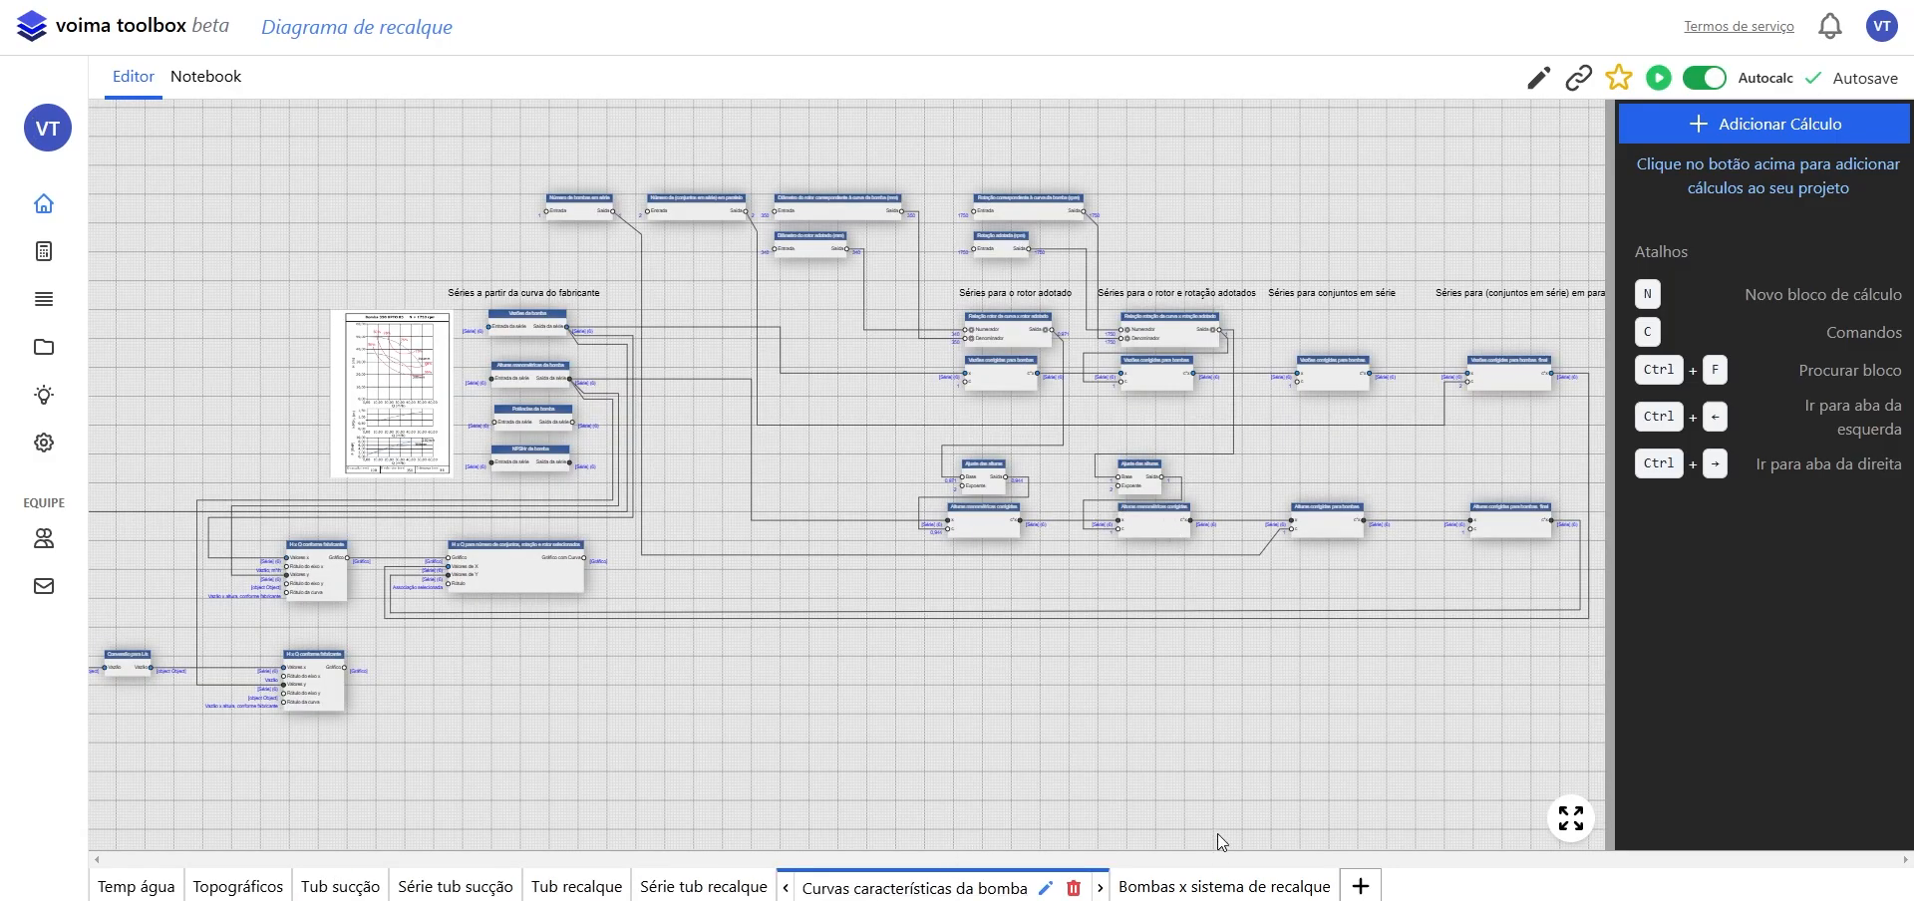
click(1215, 890)
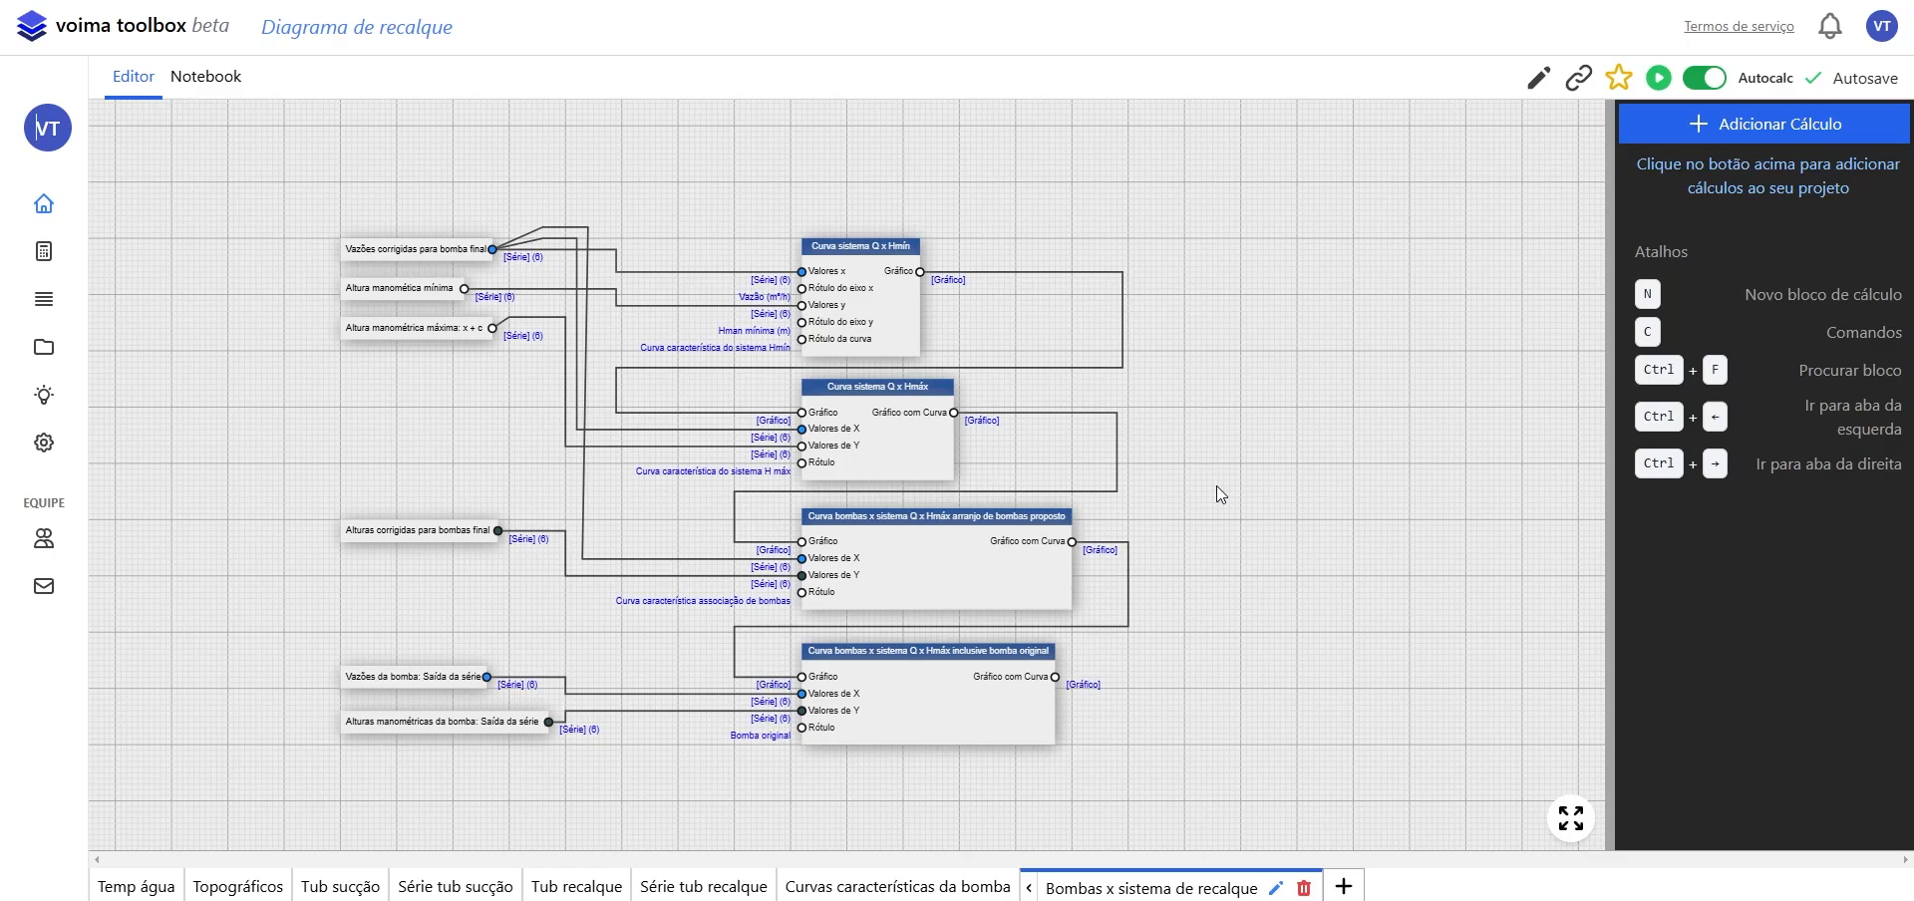
- Search the project's blocks for "tê que", preview the matches and go to the "Tê que cede água" block on the "Tub recalque" tab
key(ctrl+f)
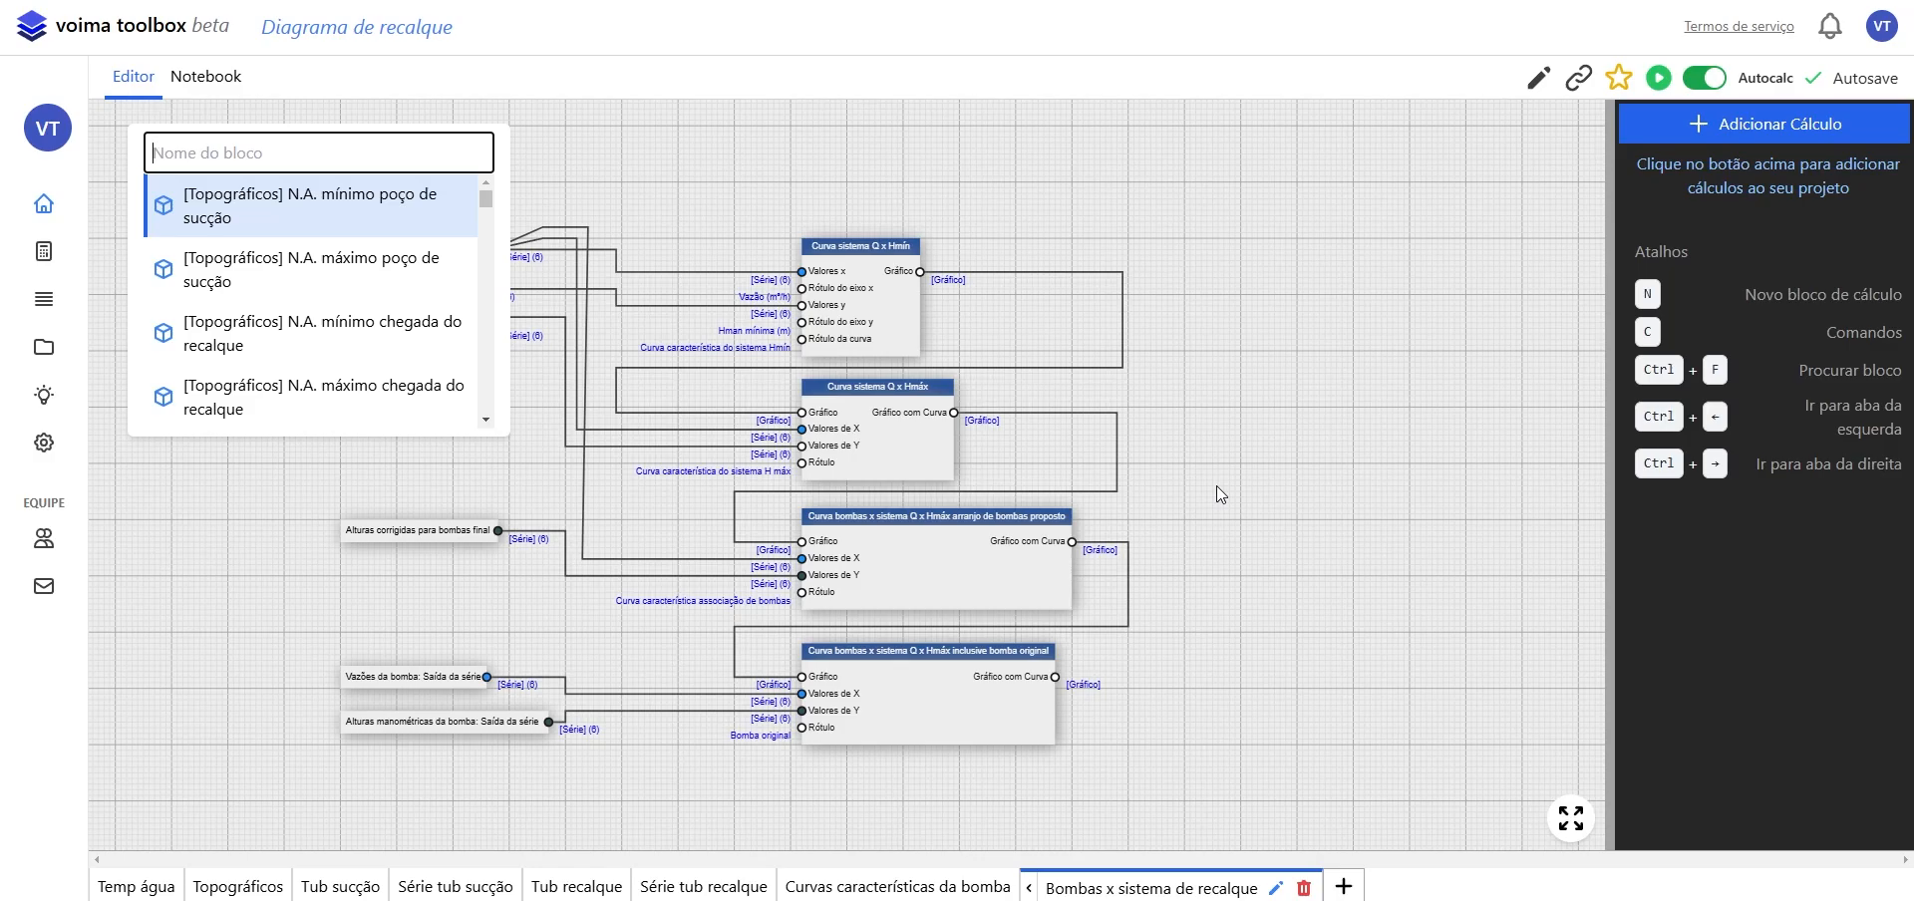
text(te)
text( que)
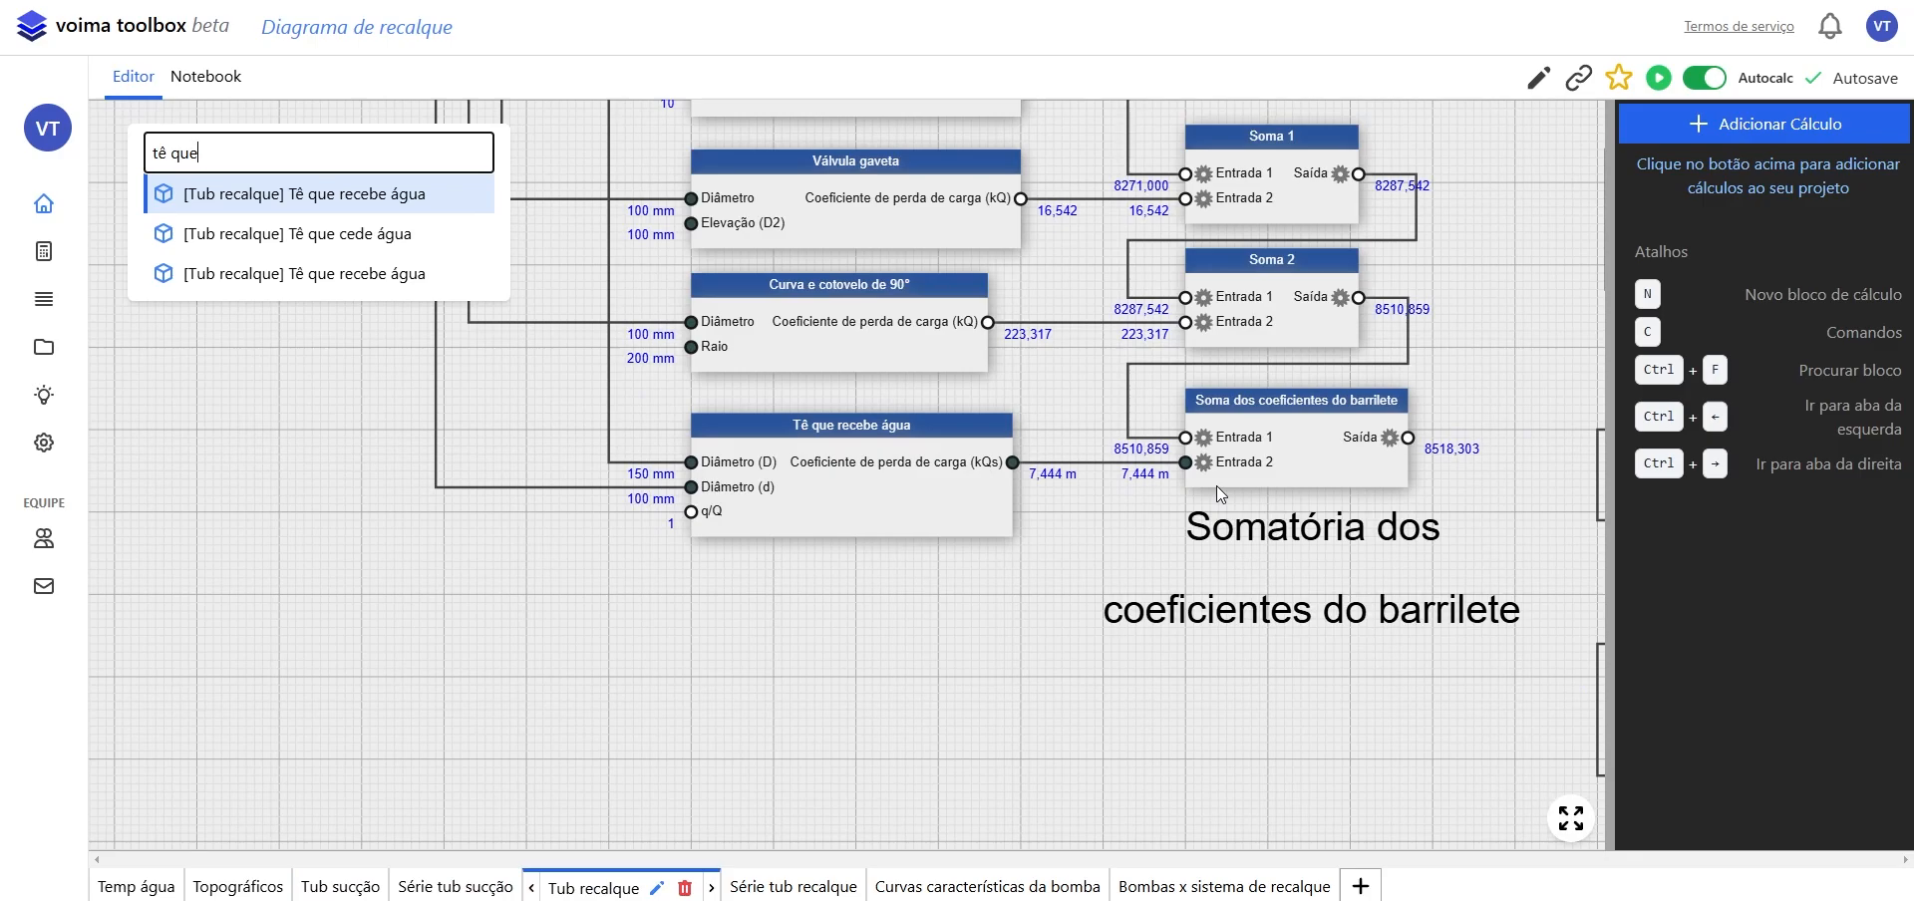
key(Down)
key(Down)
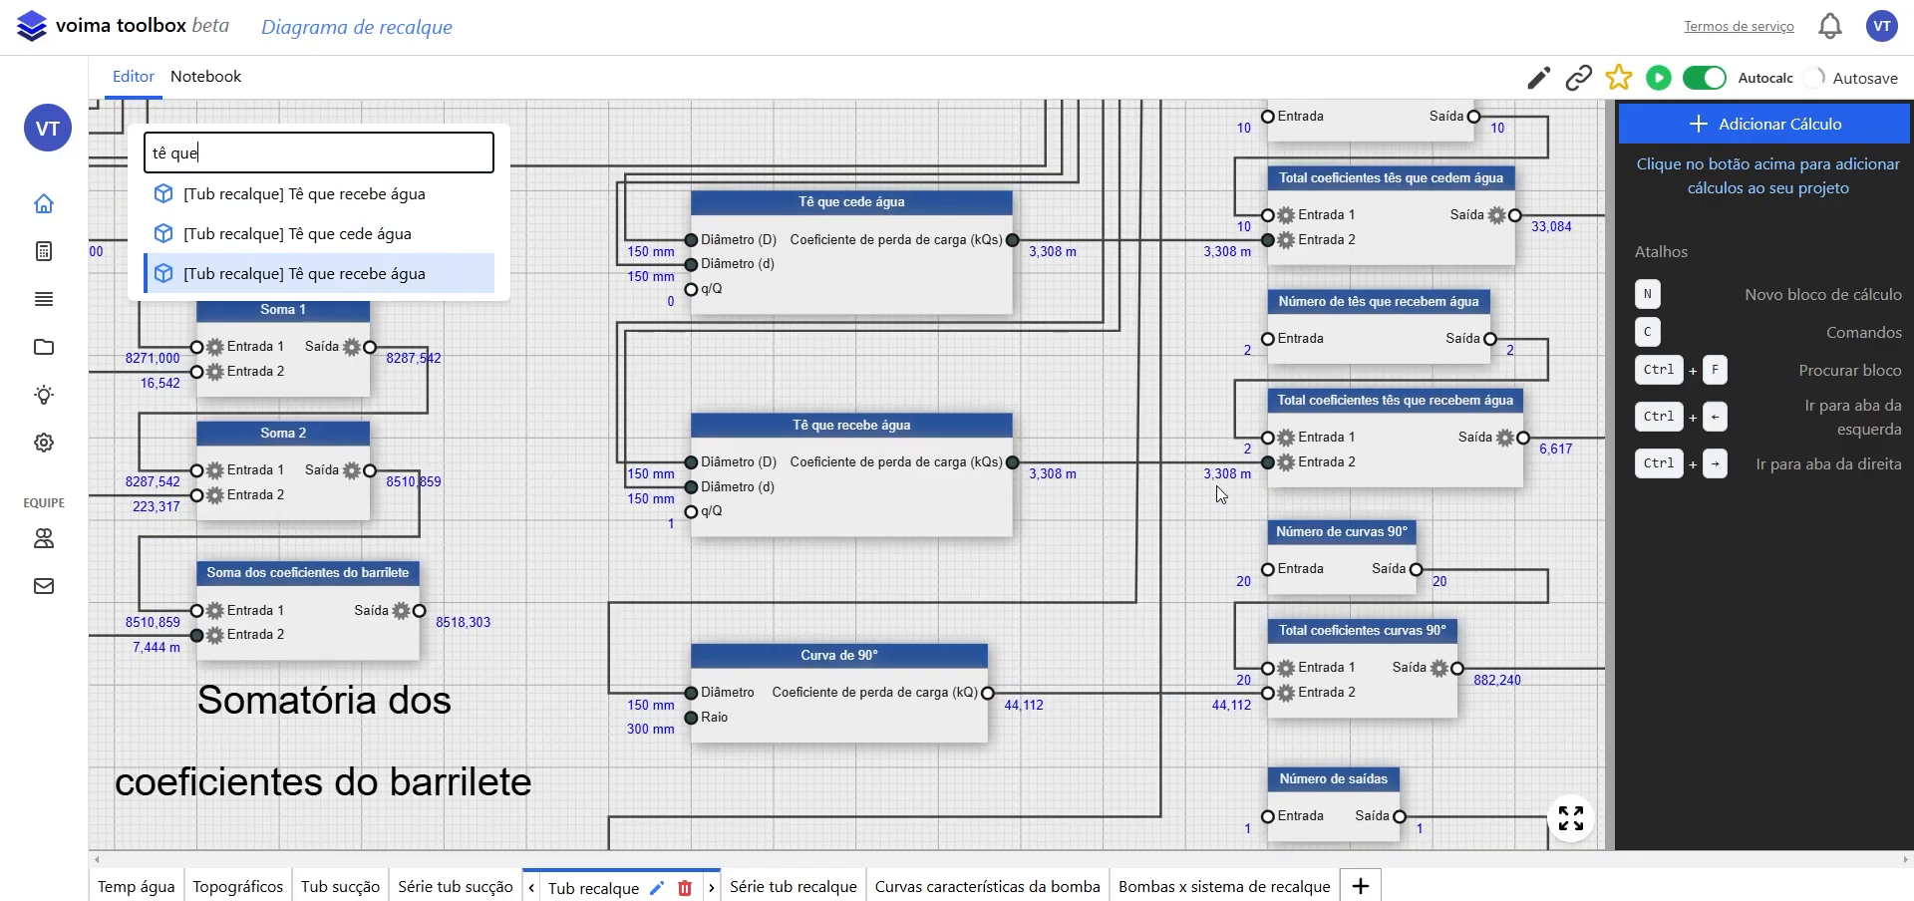
key(Up)
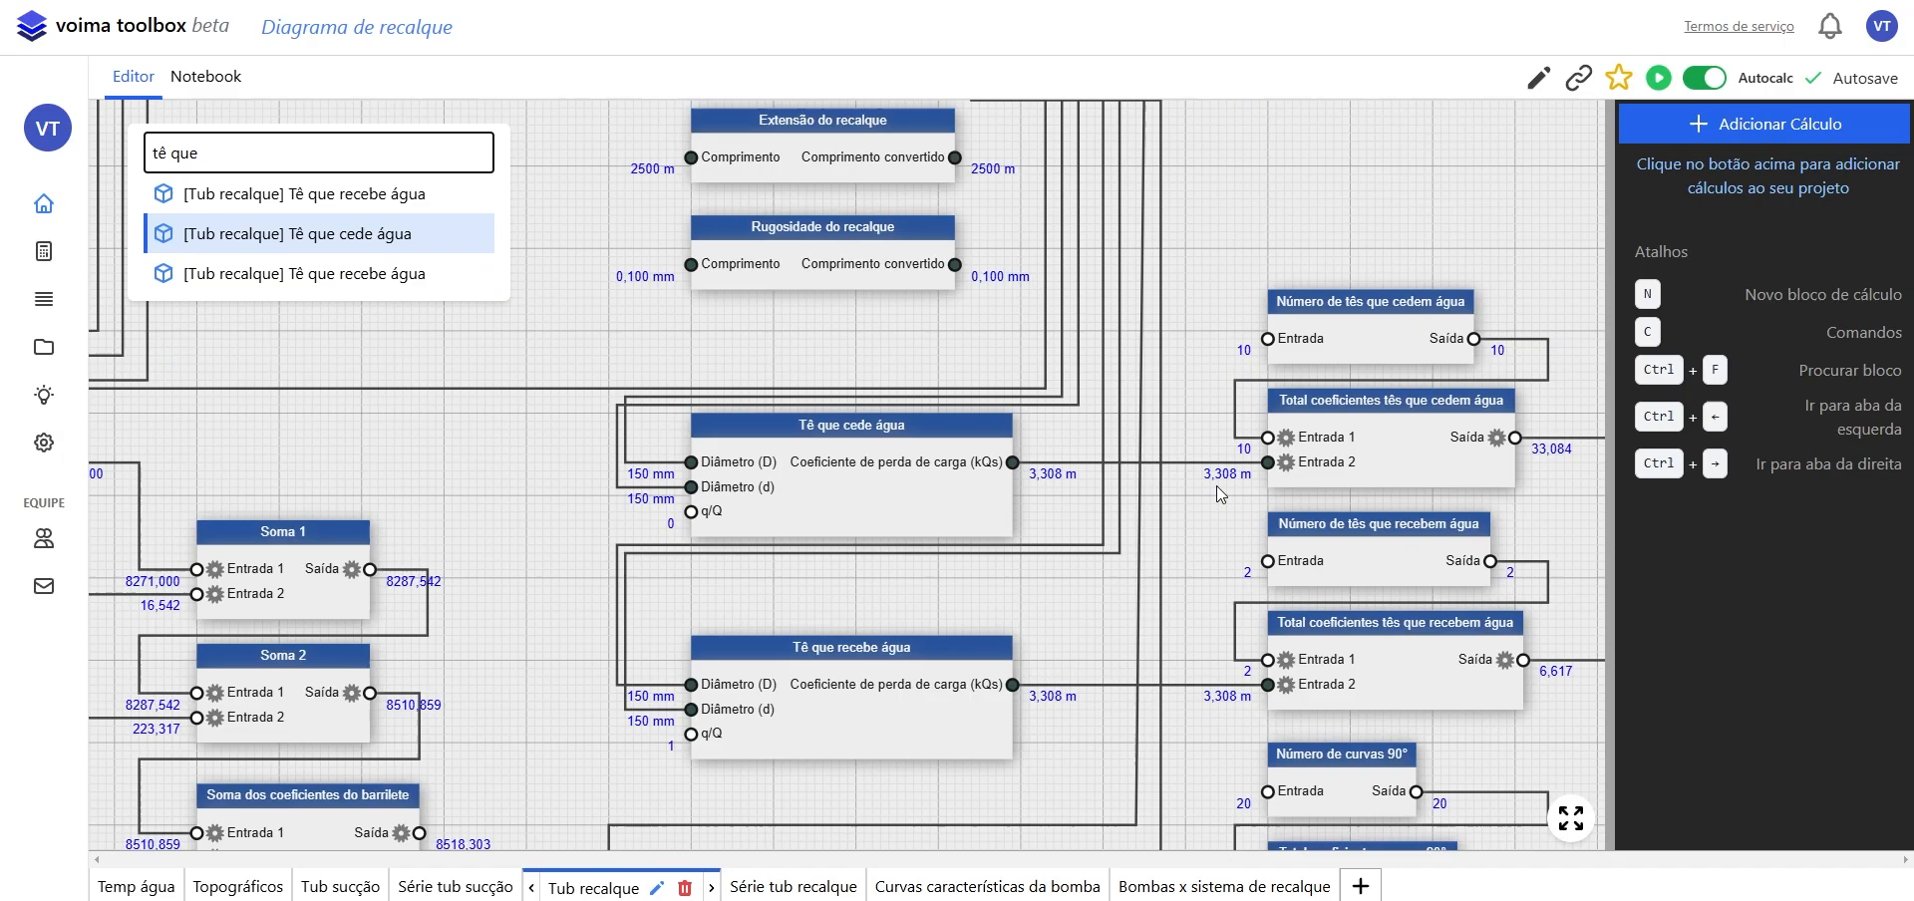
key(Up)
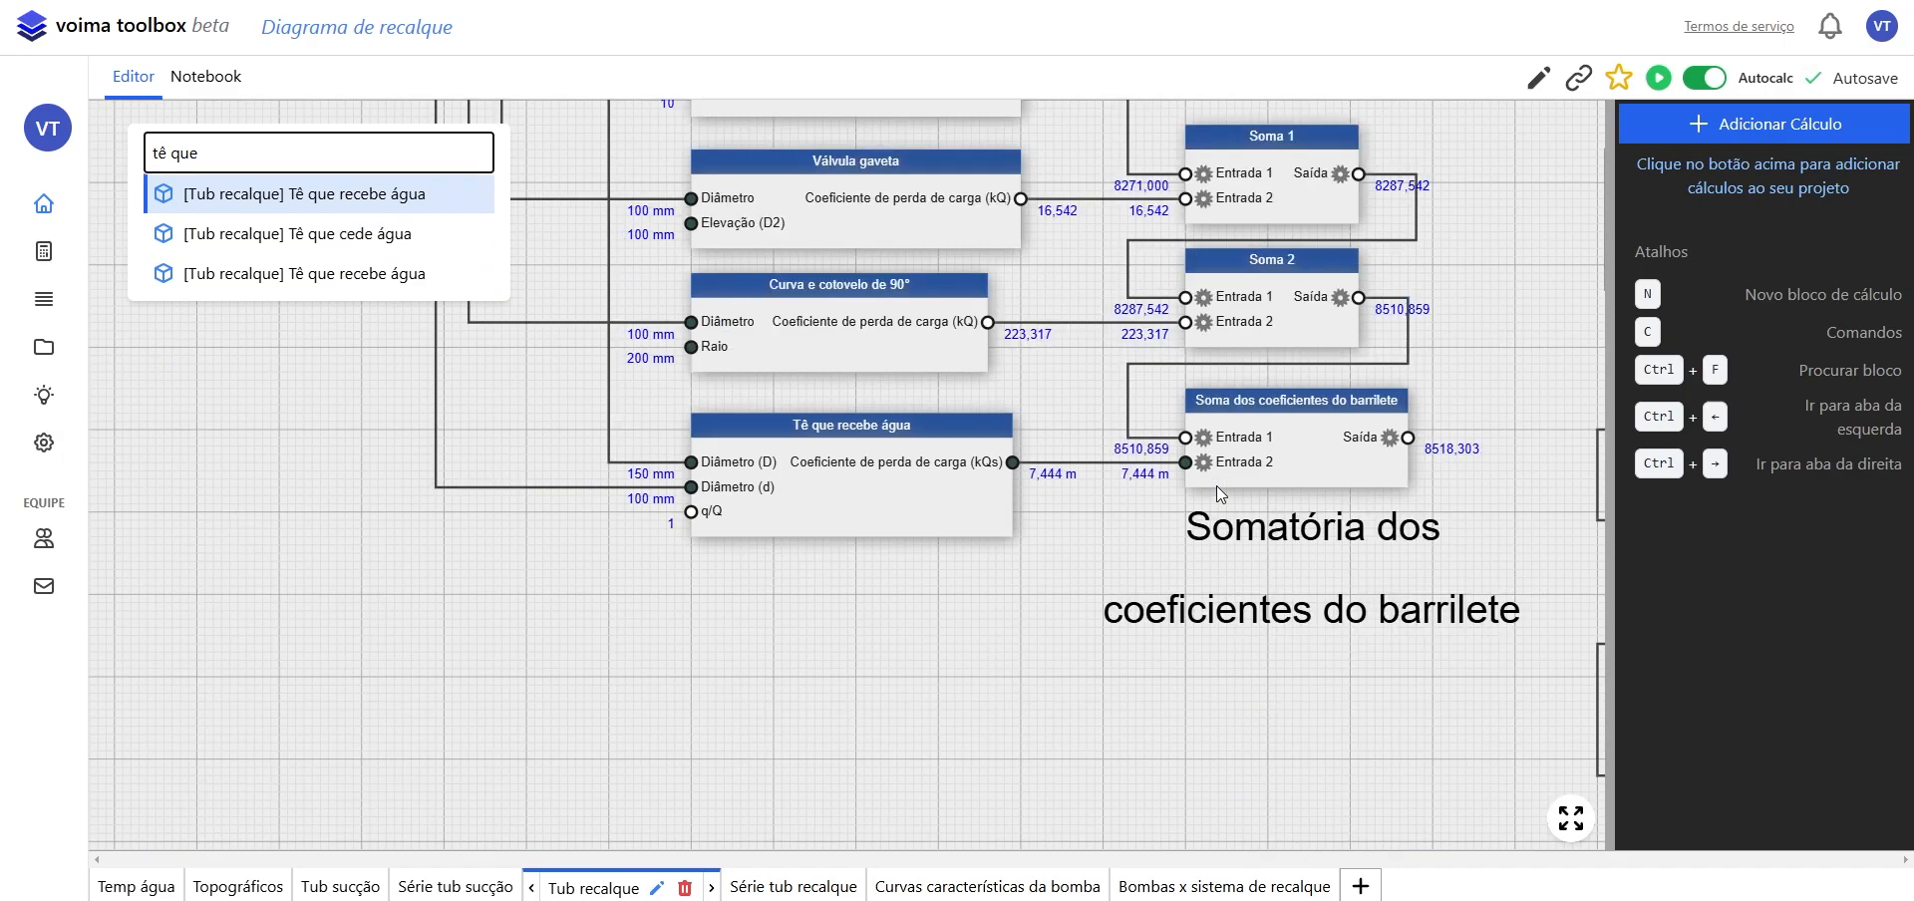
key(Down)
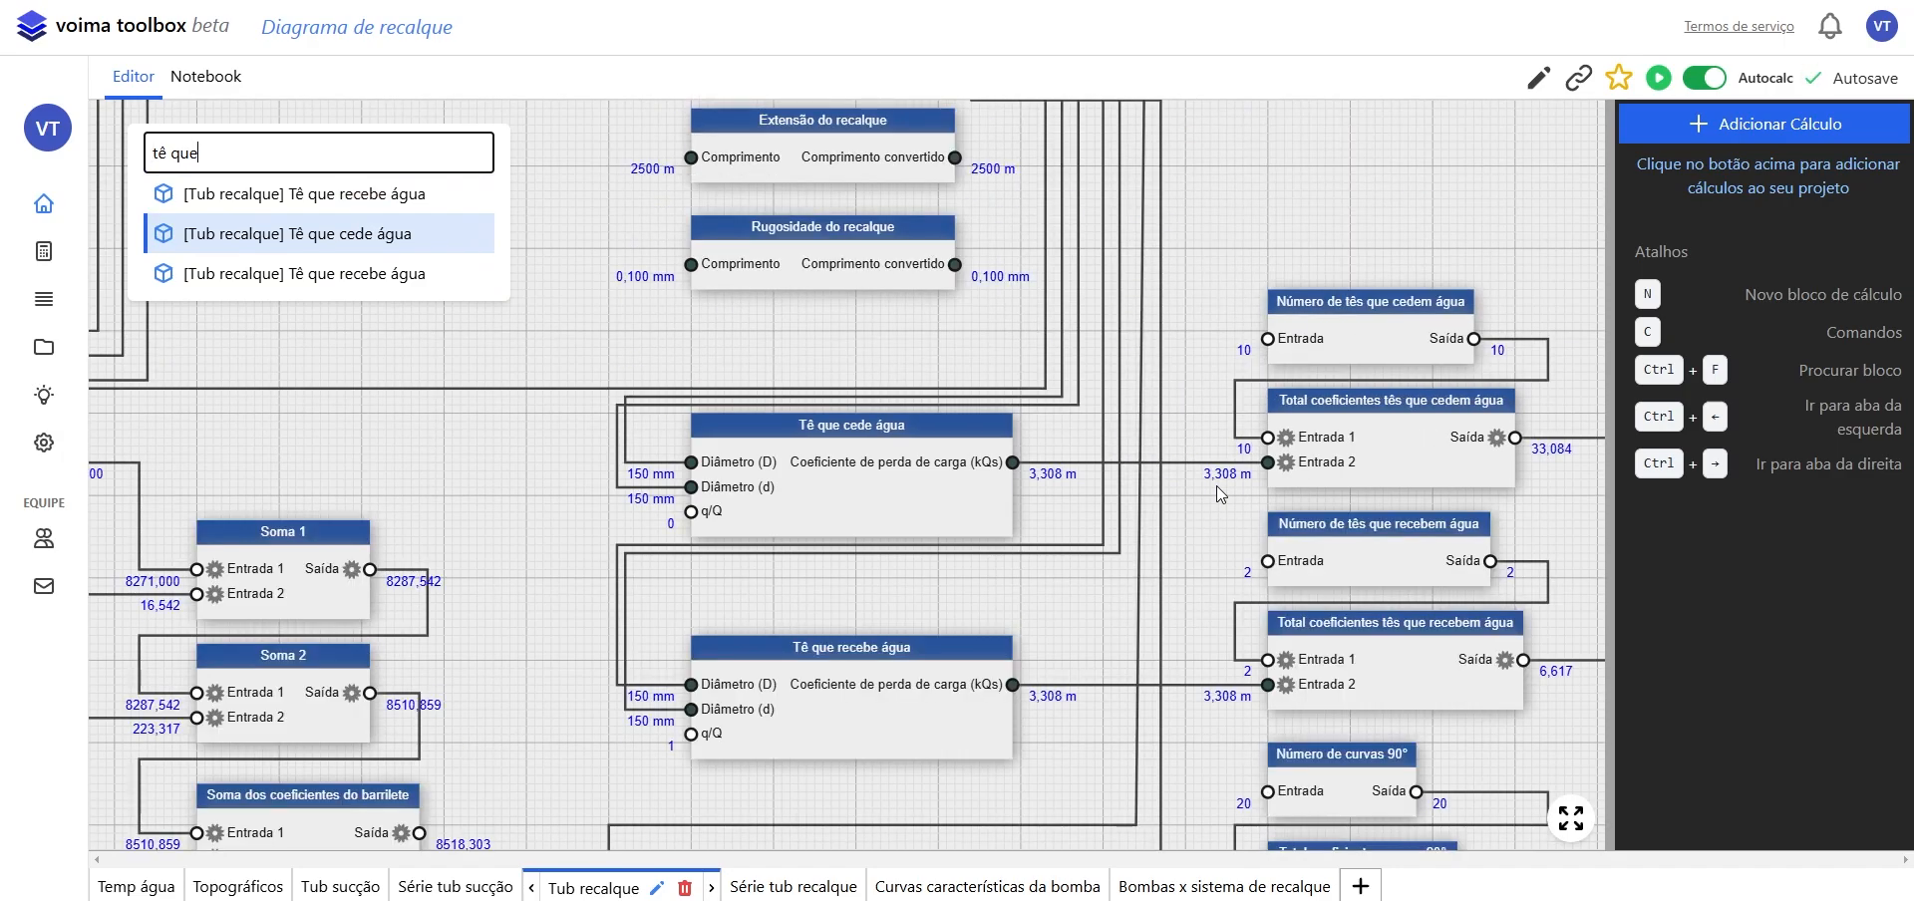
key(Return)
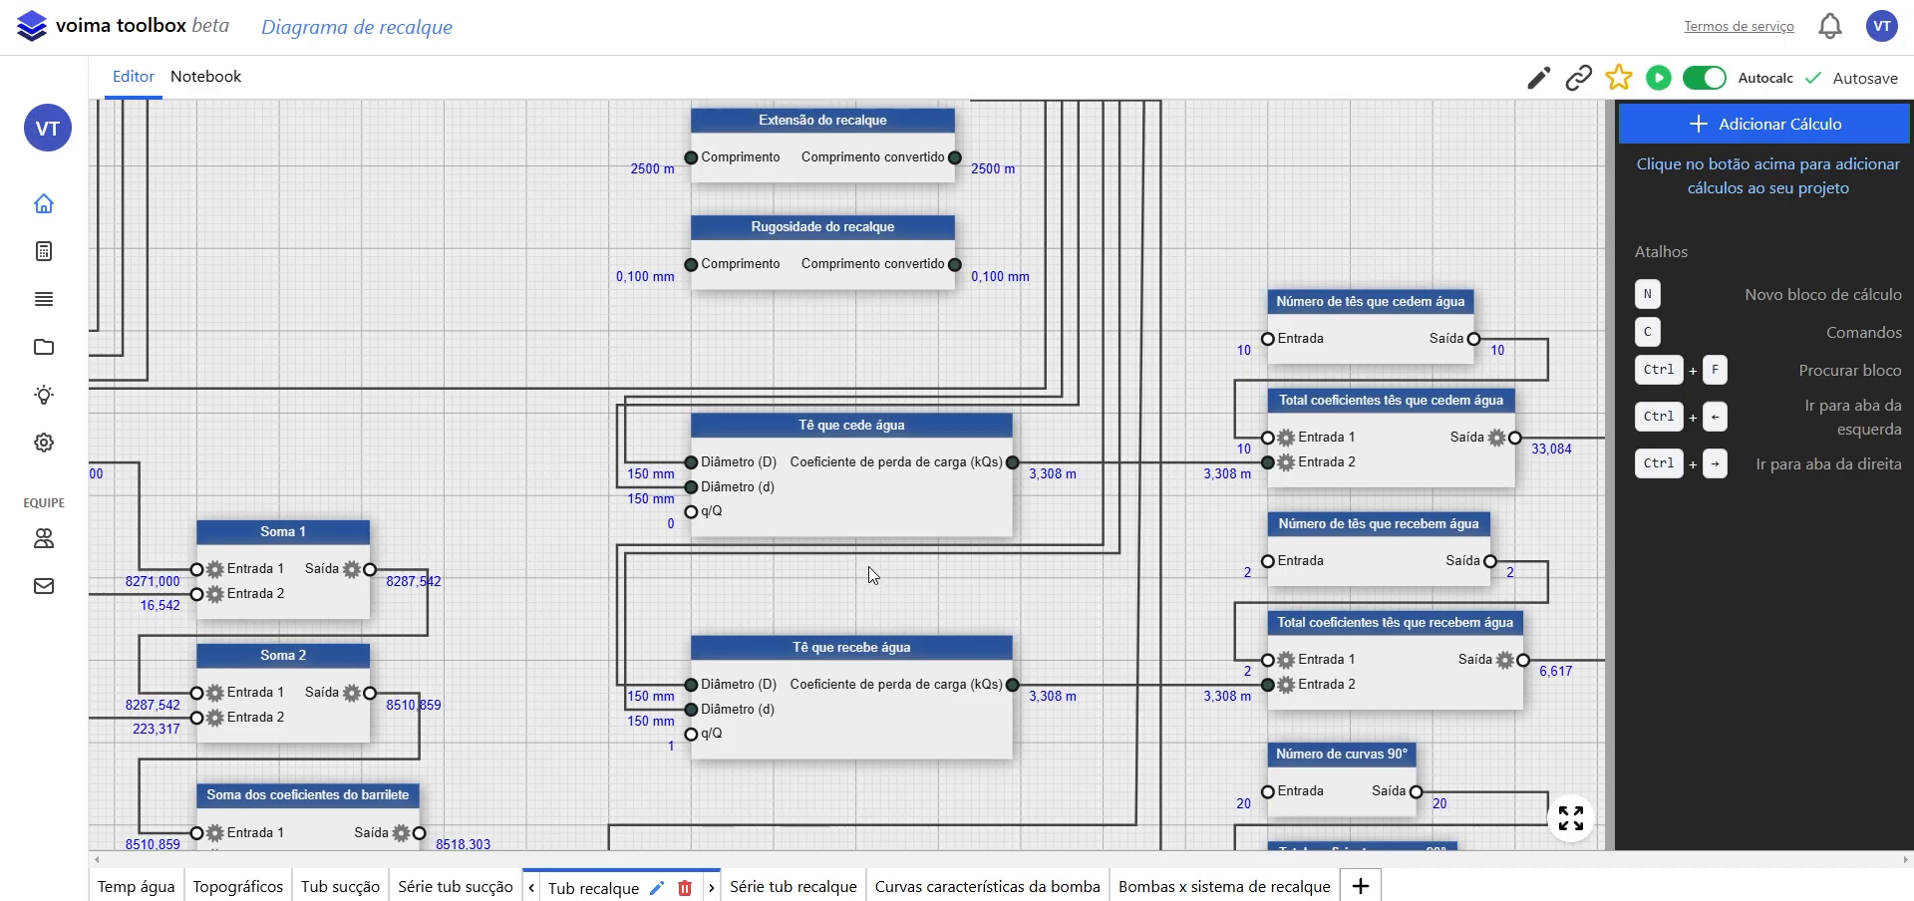
- Search the project's blocks for "temp" and go to the "Temperatura da água" block on the "Temp água" tab
key(ctrl+f)
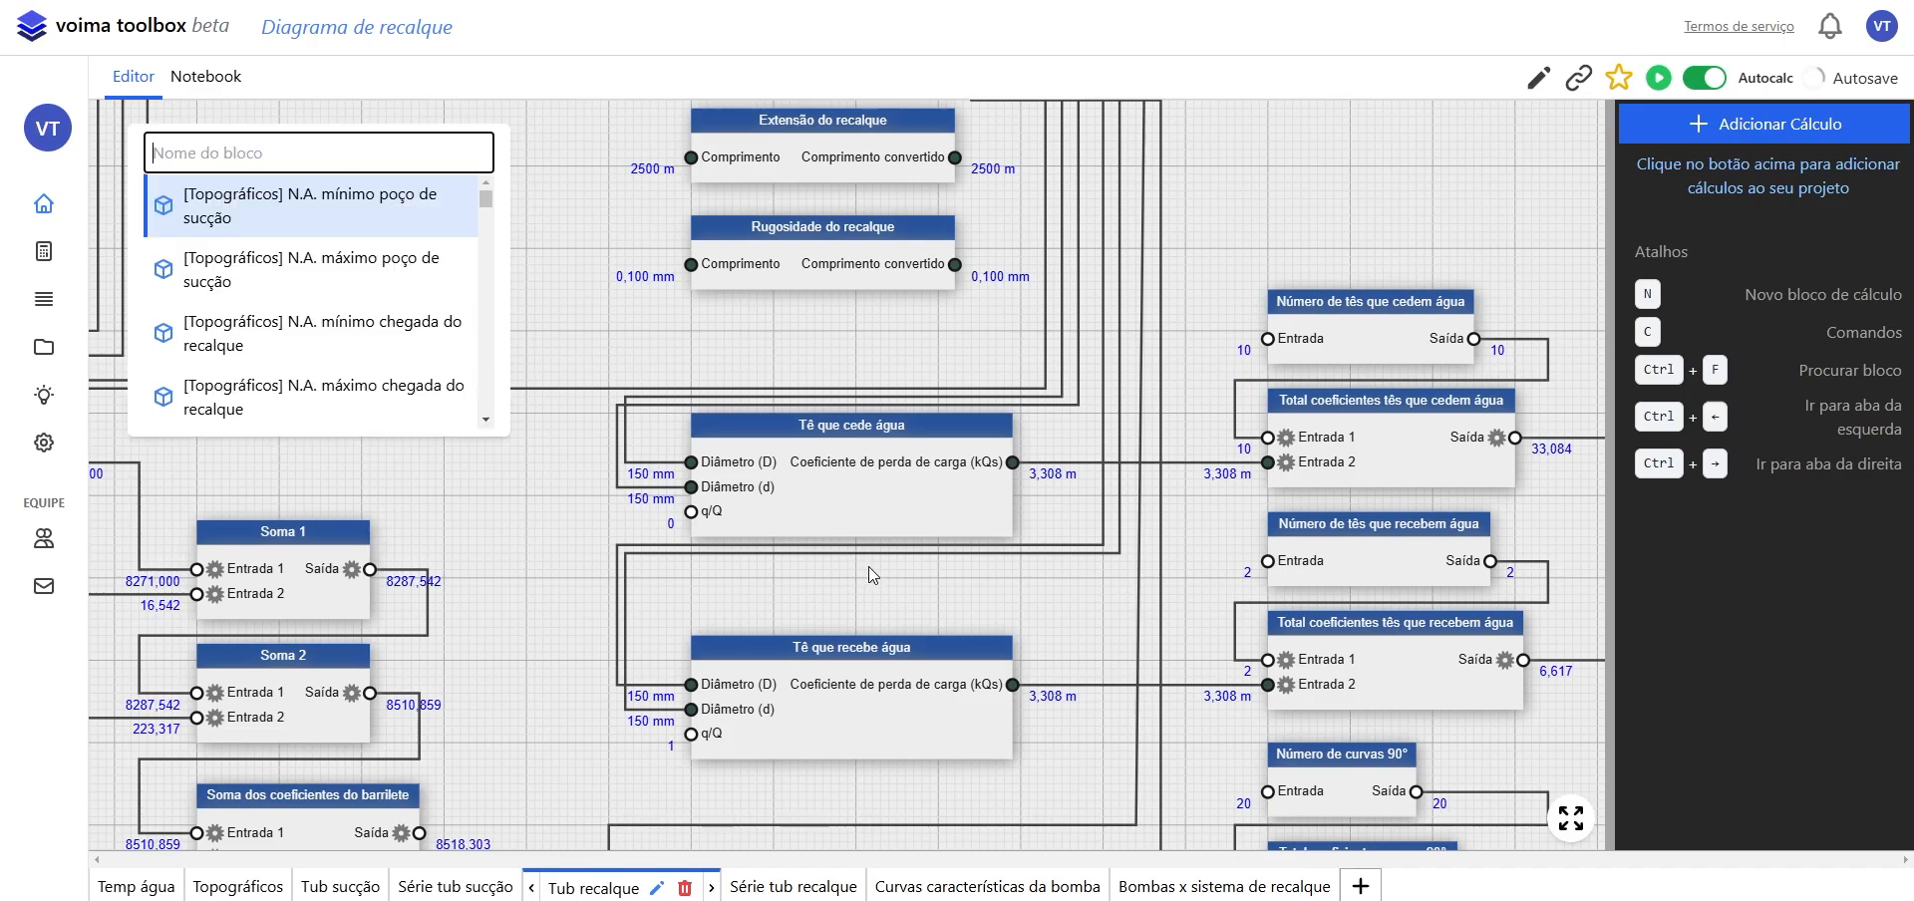
text(temp)
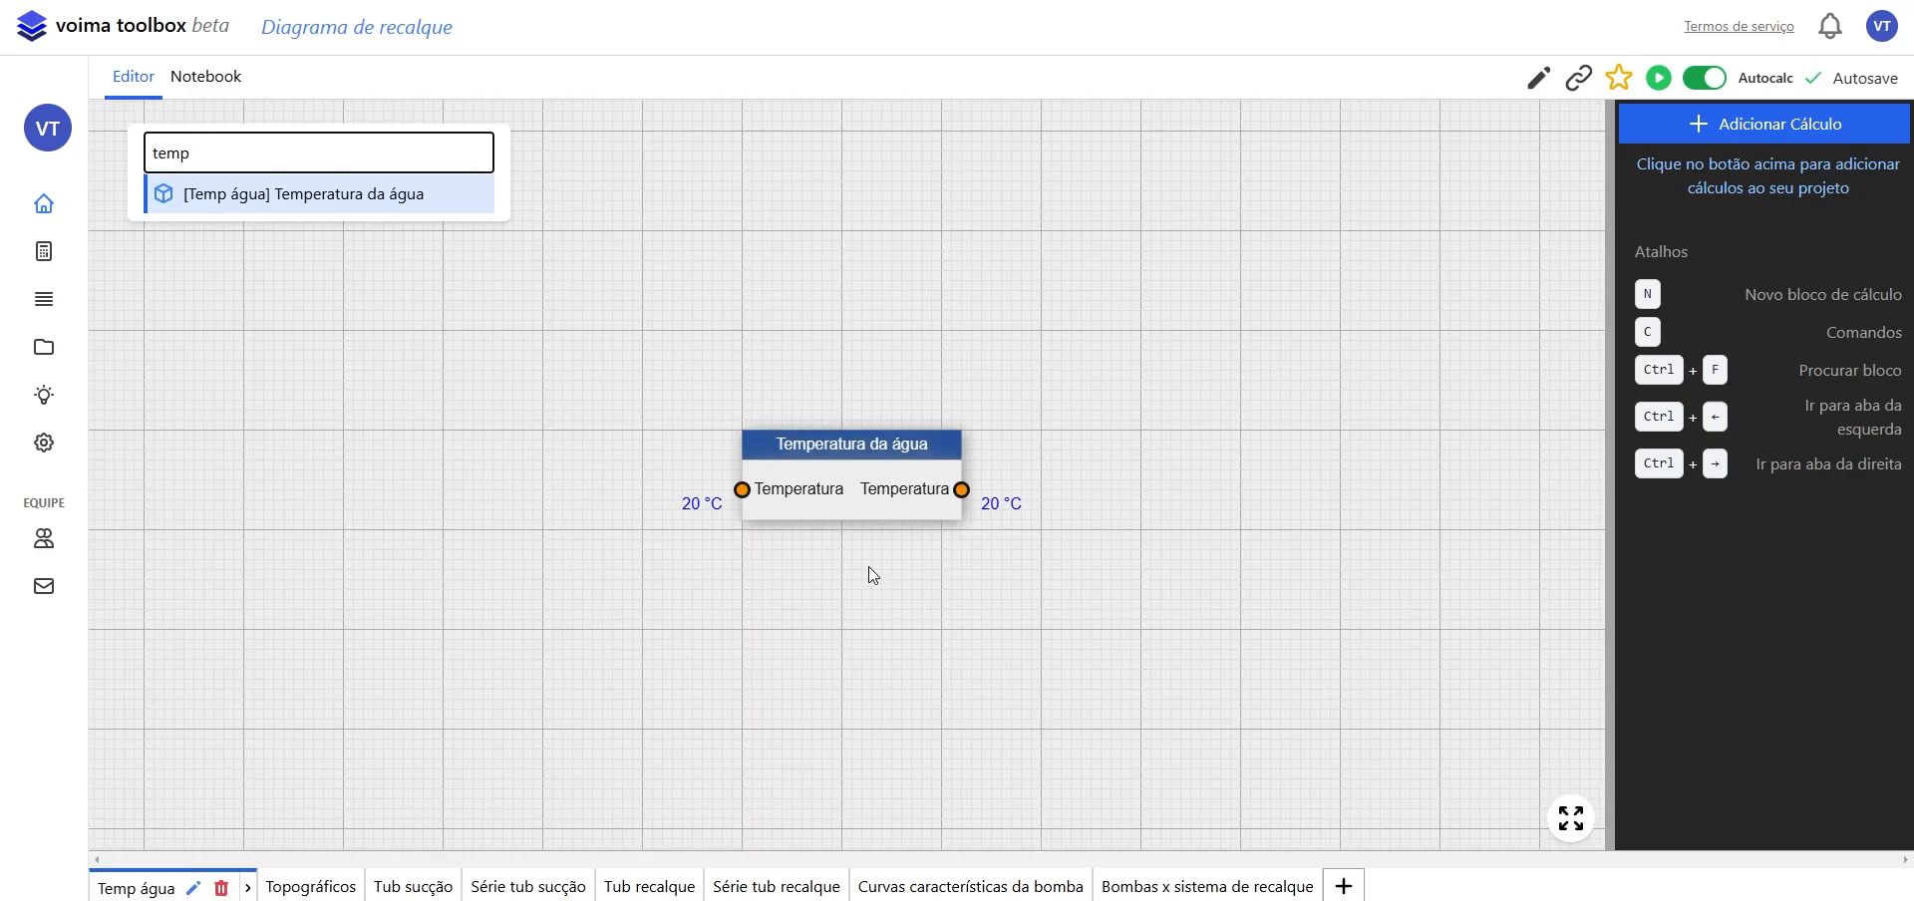
key(Return)
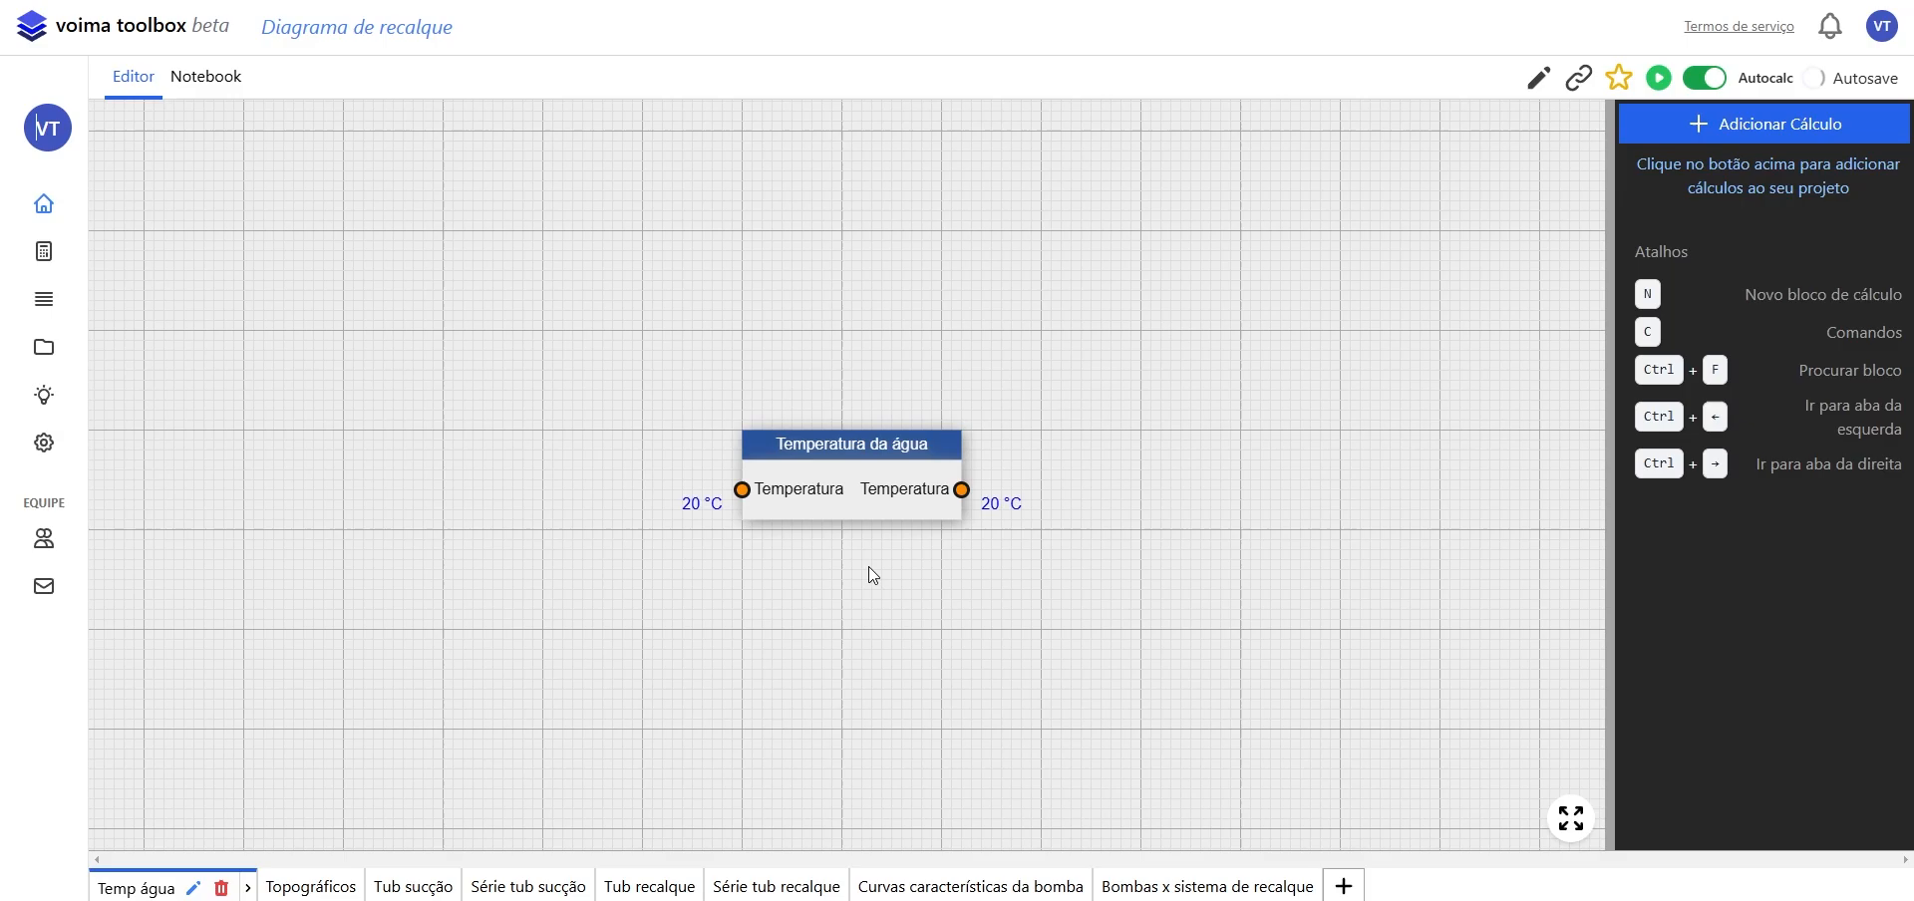